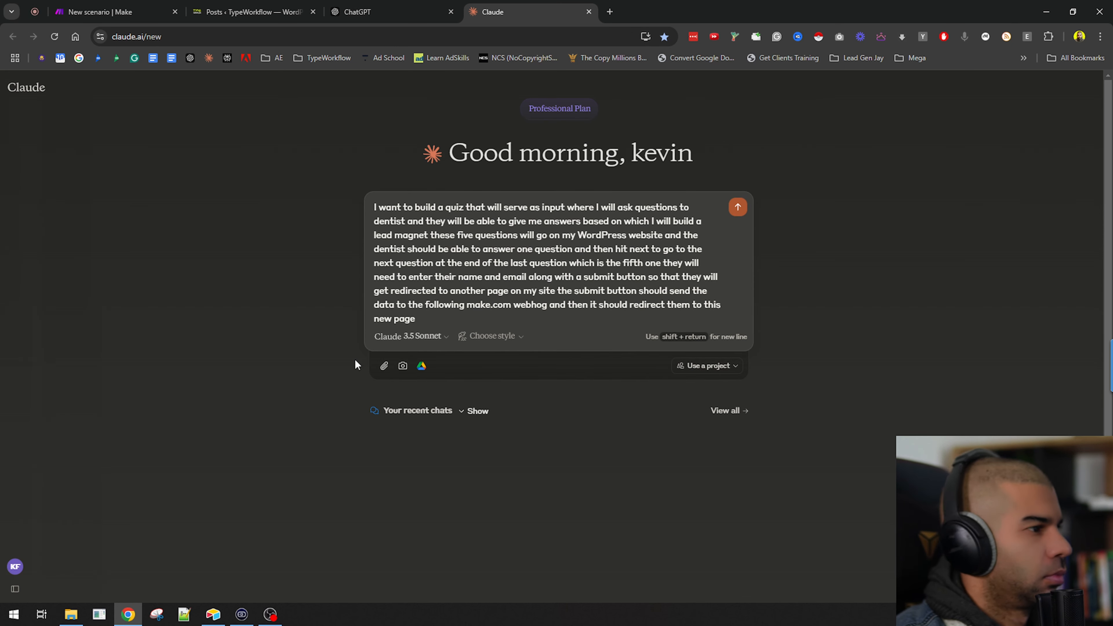
Send the prompt describing the five-question dentist quiz with webhook submission and redirect to Claude.
key("Return")
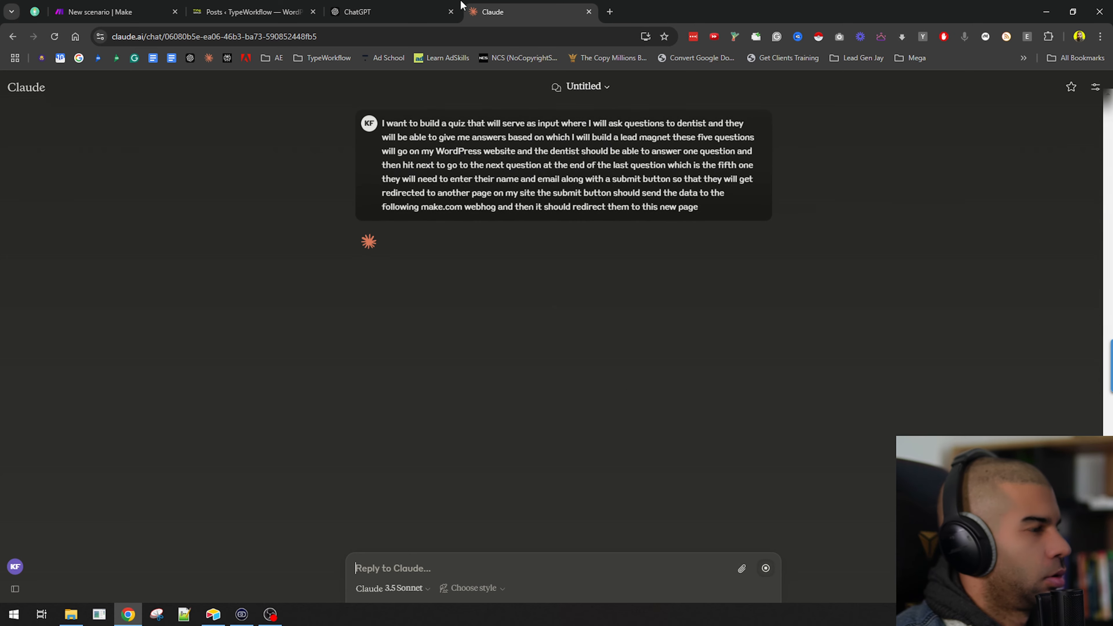
Add a Webhooks Custom webhook trigger to the new Make scenario and create a new hook for it.
left_click(105, 12)
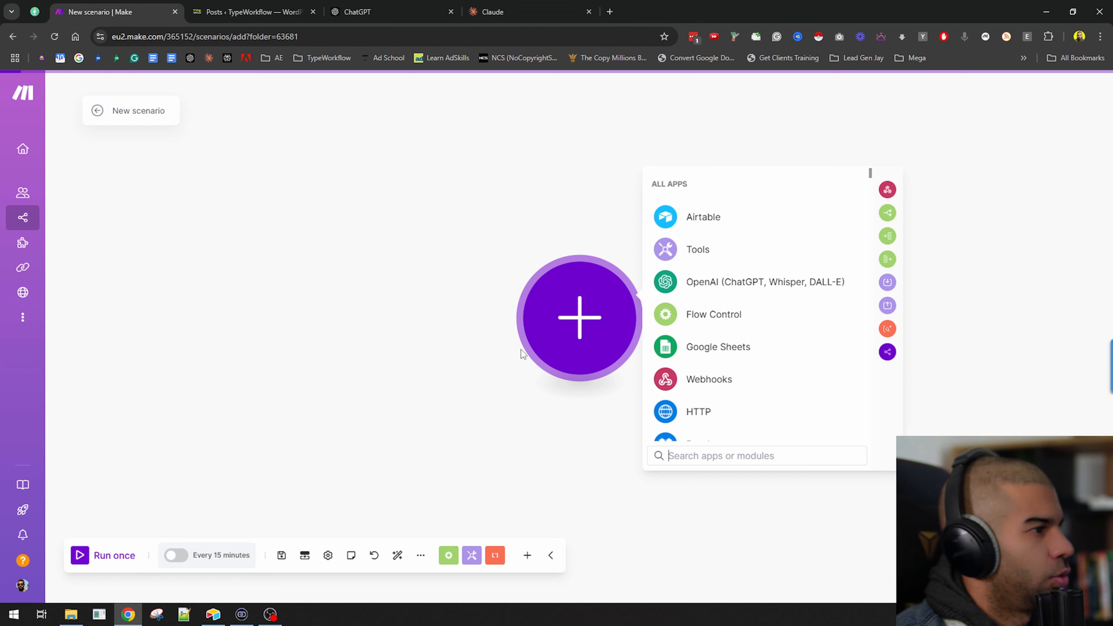
left_click(704, 380)
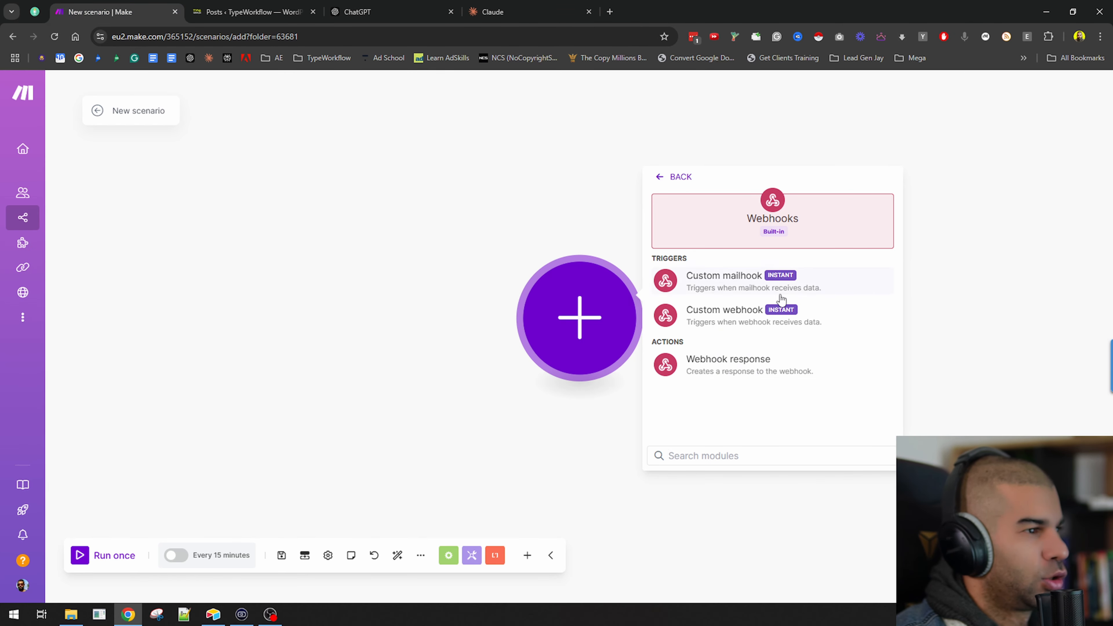
left_click(726, 314)
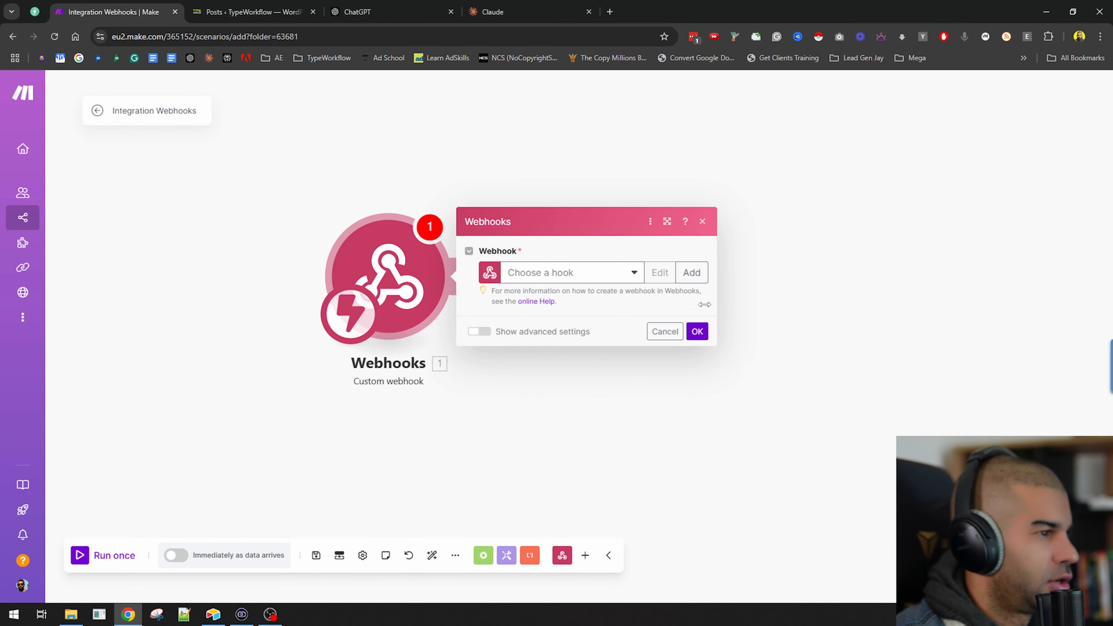
left_click(697, 333)
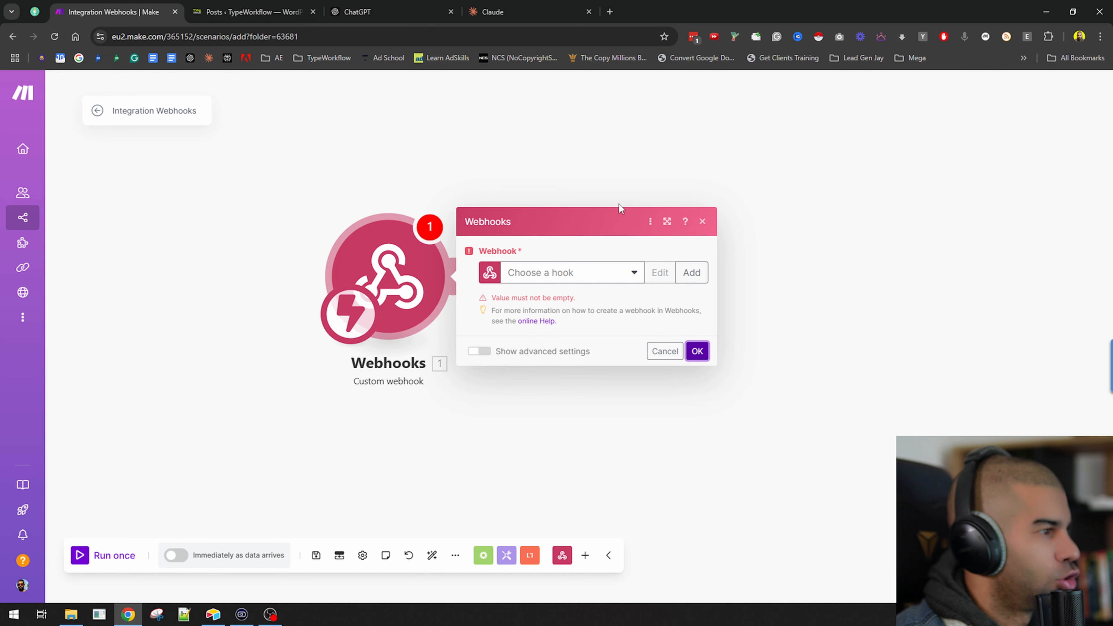
left_click(691, 273)
left_click(947, 371)
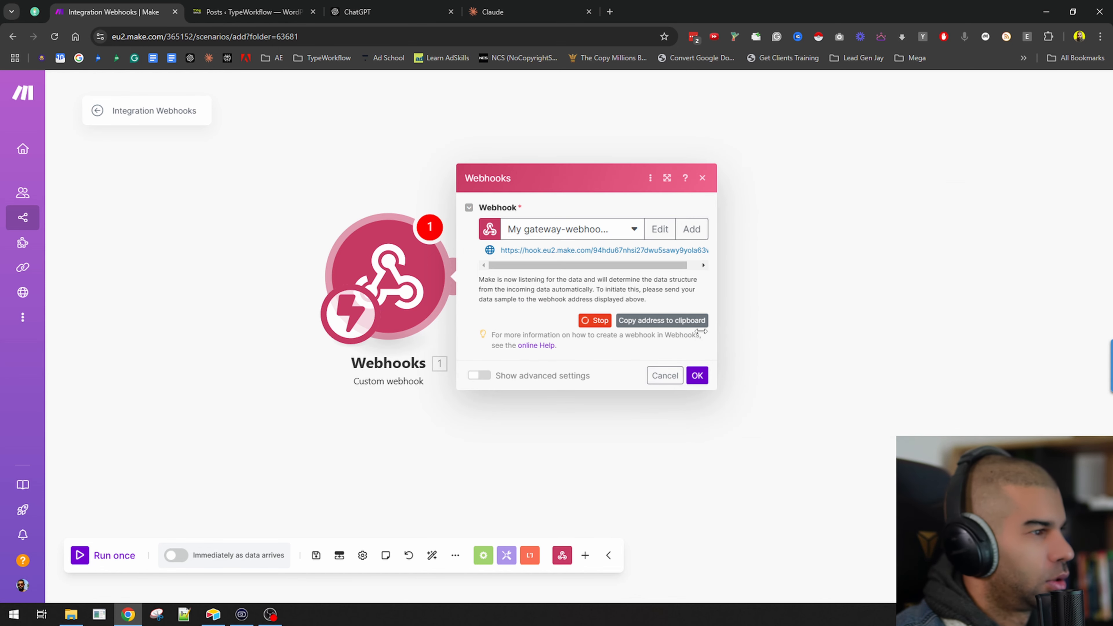
left_click(697, 375)
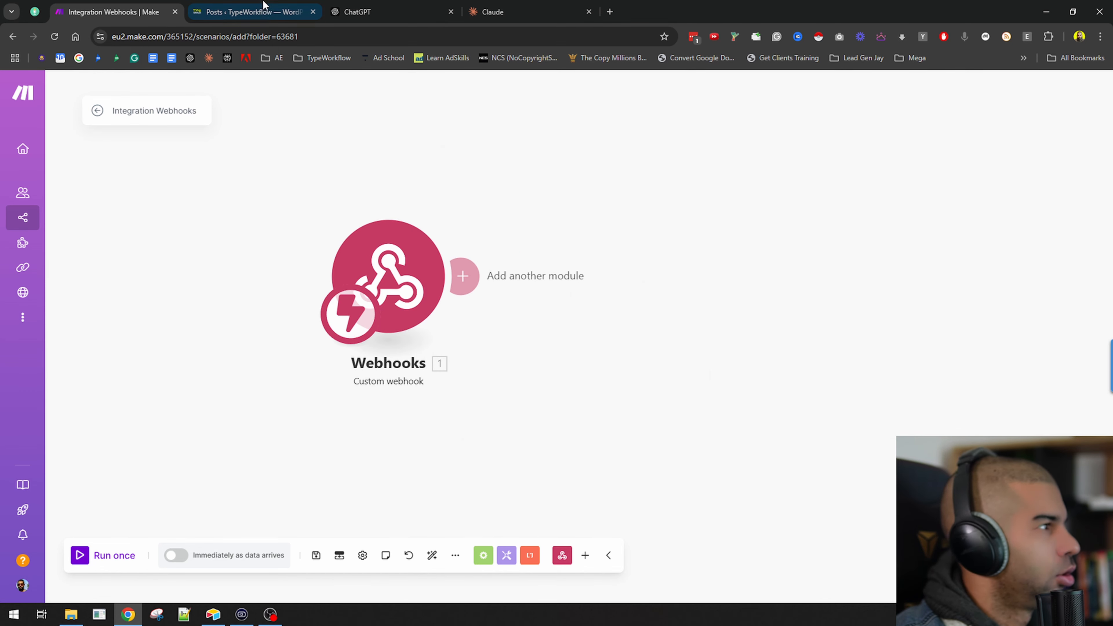
Test the quiz preview's Next button and read through Claude's description of the component.
left_click(551, 5)
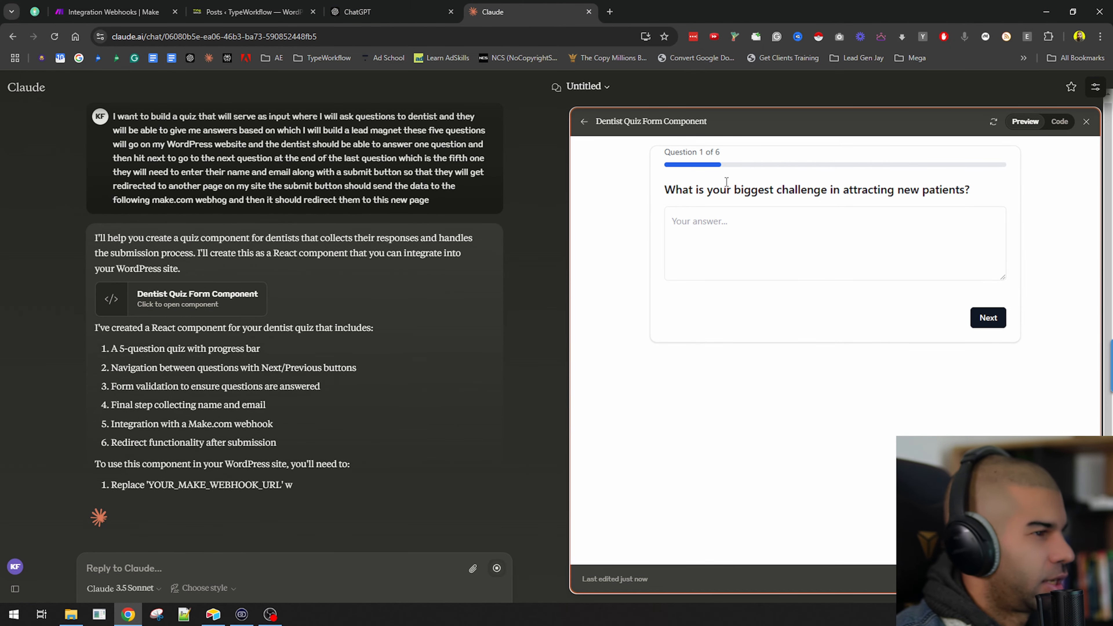
left_click(991, 323)
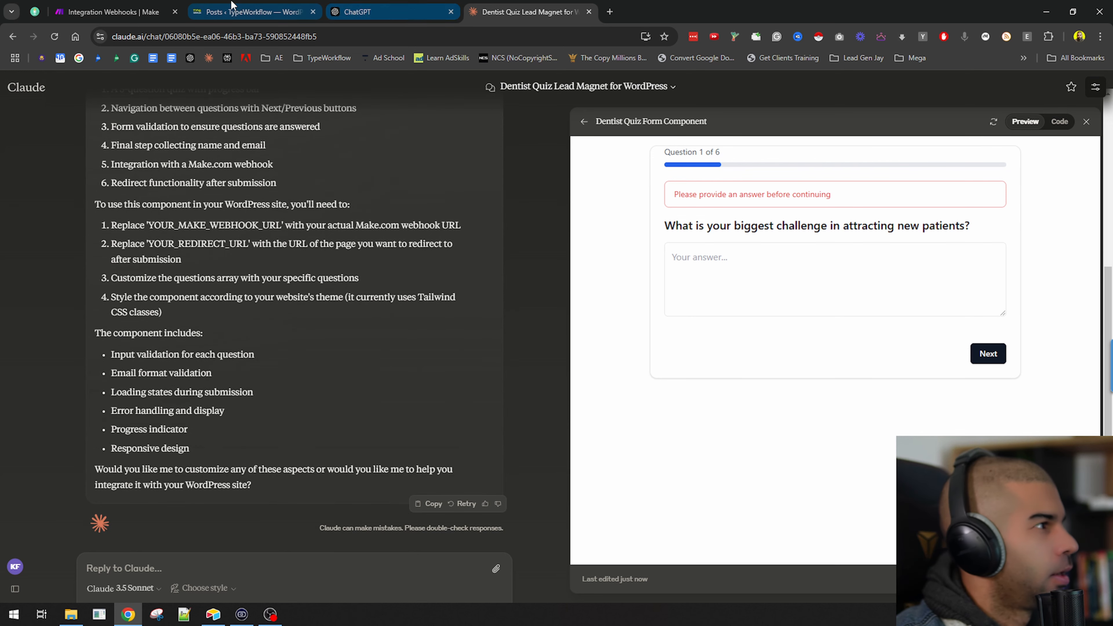
left_click_drag(111, 238, 257, 357)
left_click(210, 224)
scroll(333, 315, "up", 3)
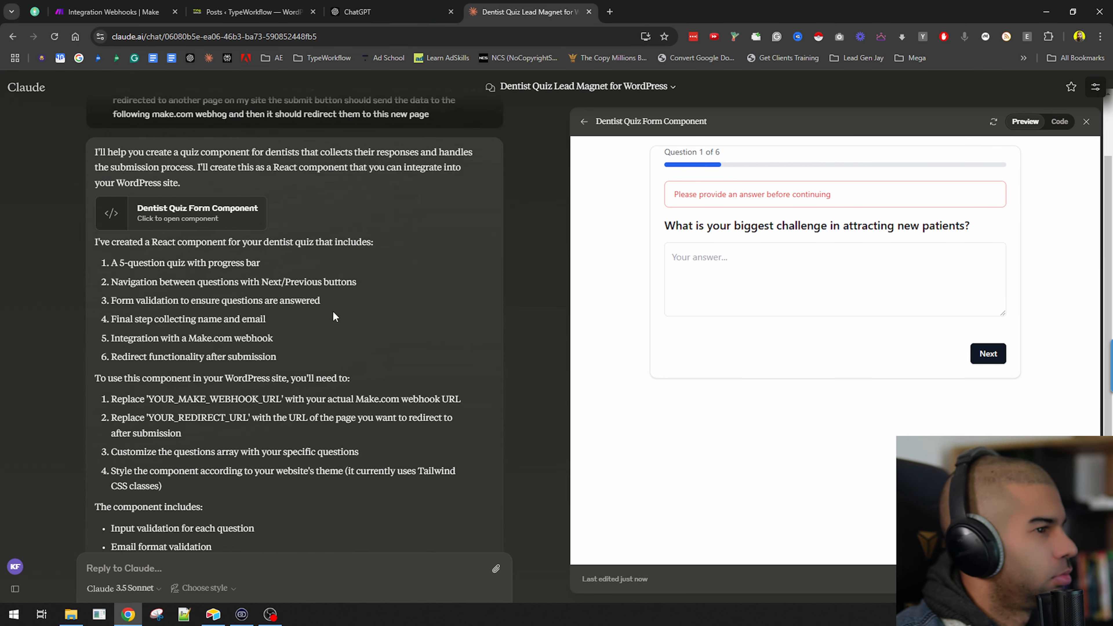
scroll(217, 470, "down", 3)
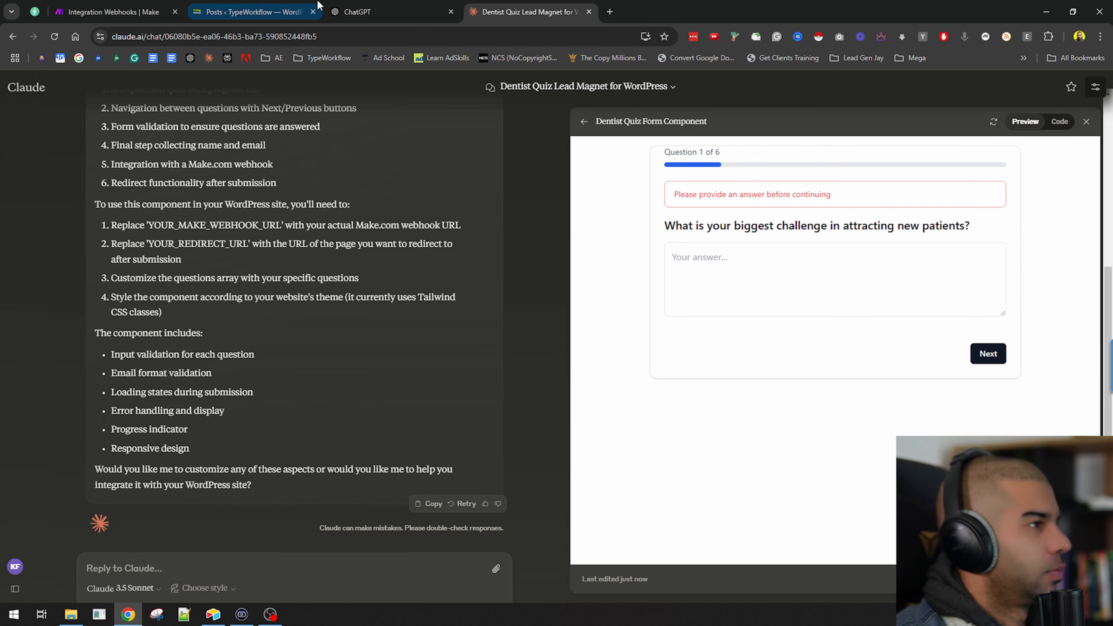
Select the five dentist questions in the ChatGPT conversation.
left_click(368, 12)
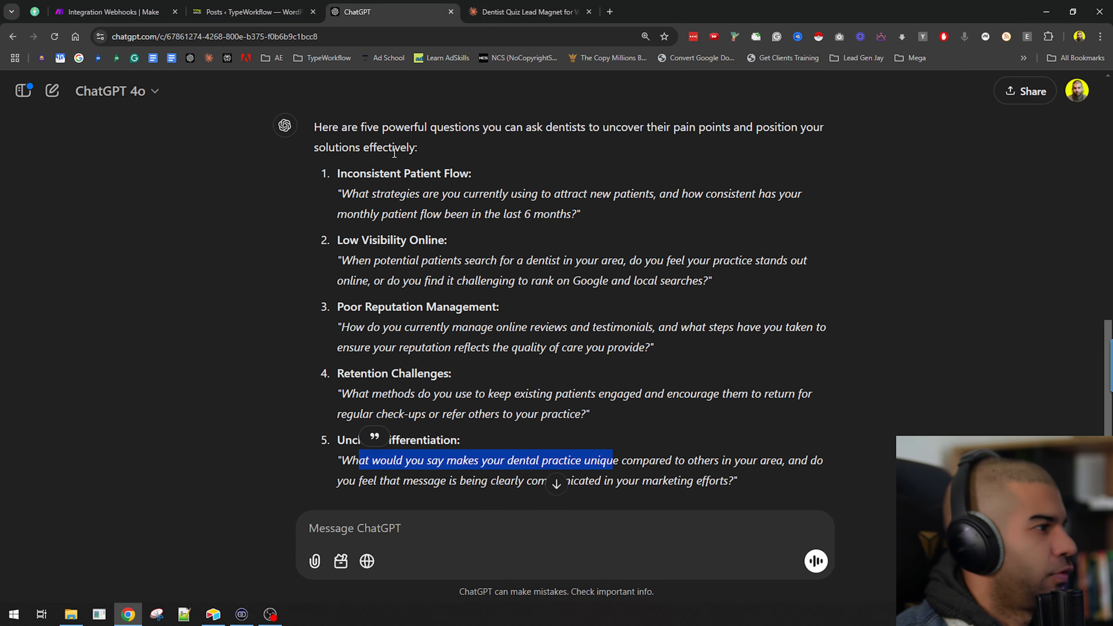
left_click_drag(336, 171, 740, 365)
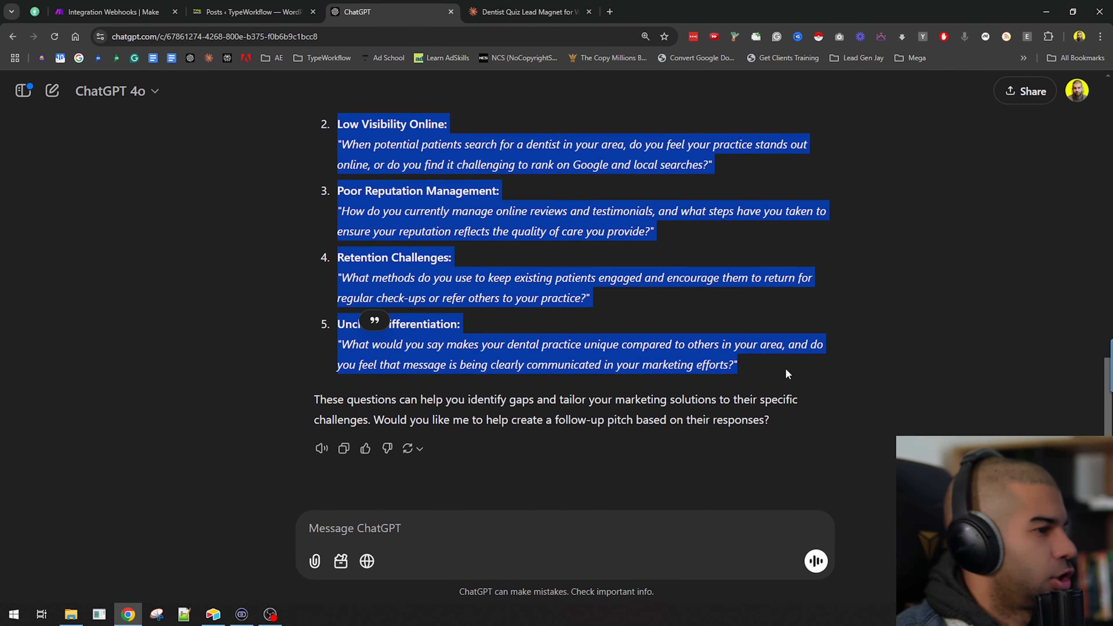
Write a Claude message with the pasted questions followed by the Make webhook URL from clipboard history.
left_click(547, 6)
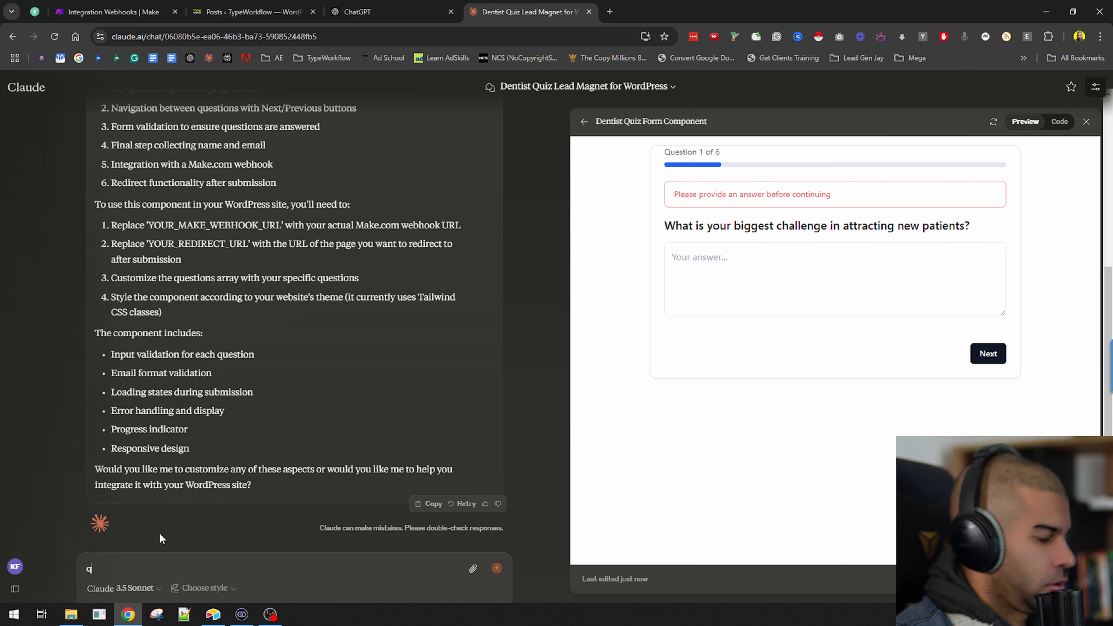
key("shift+Return")
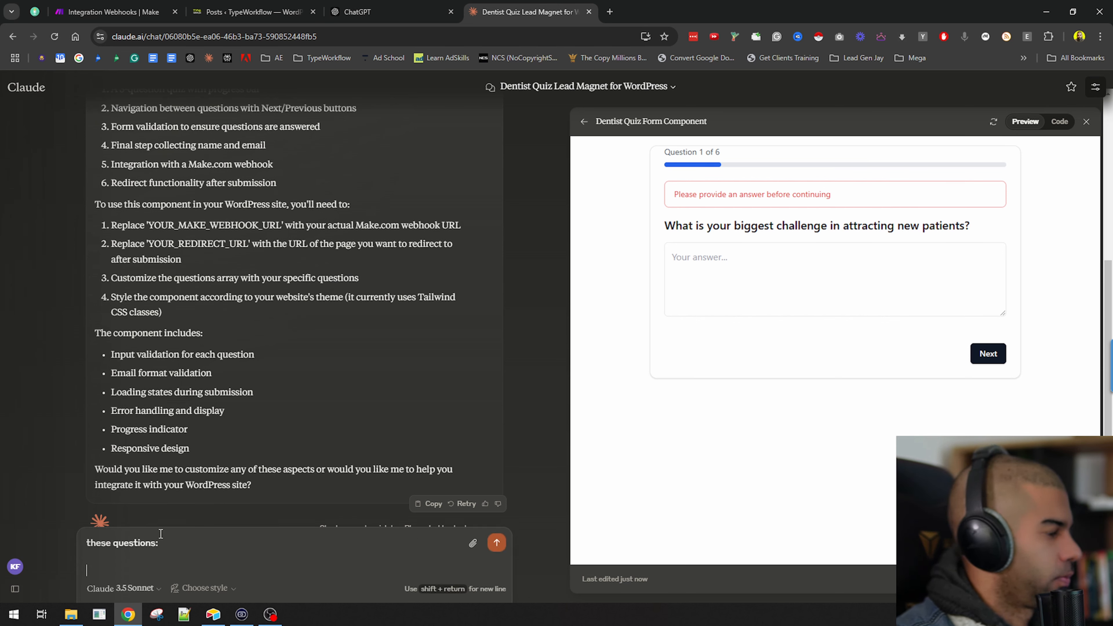
key("ctrl+v")
key("shift+Return")
type("T")
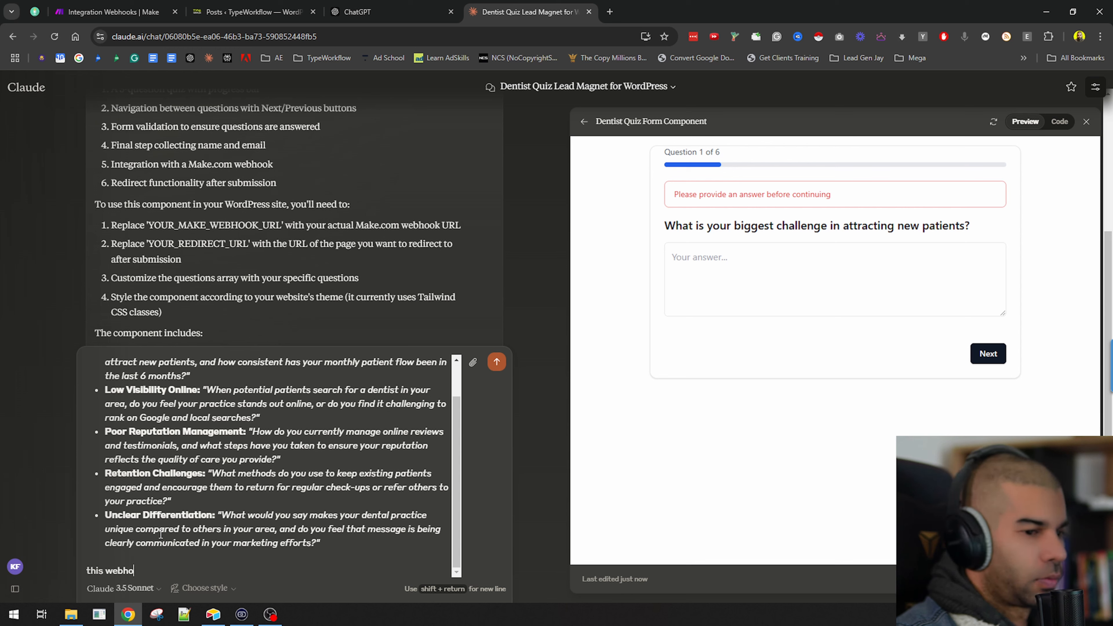
key("shift+Return")
key("super+v")
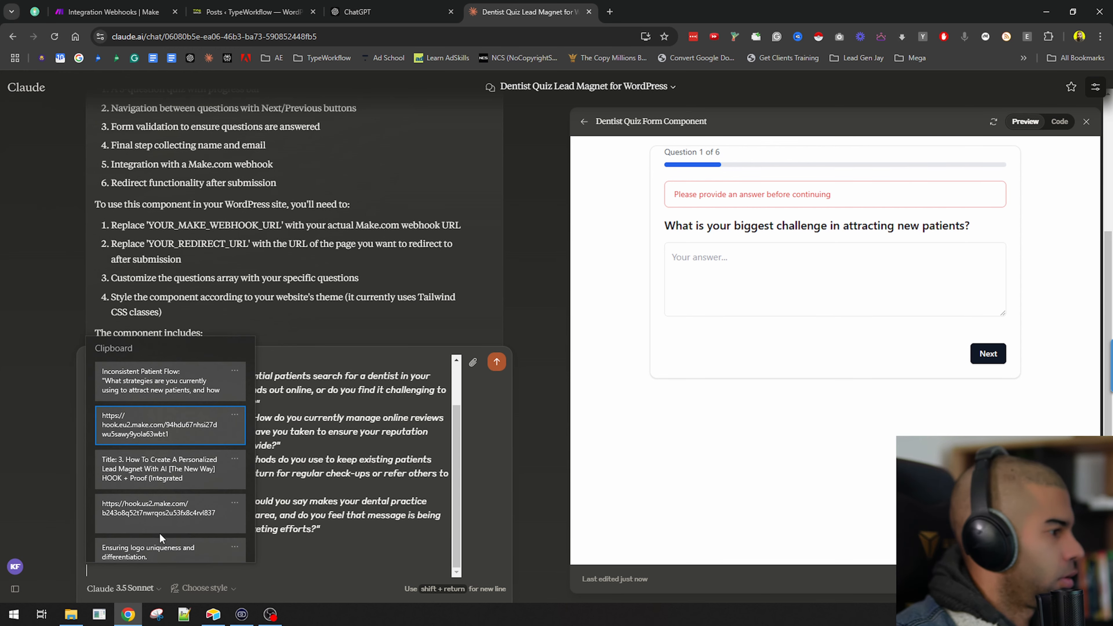
key("Return")
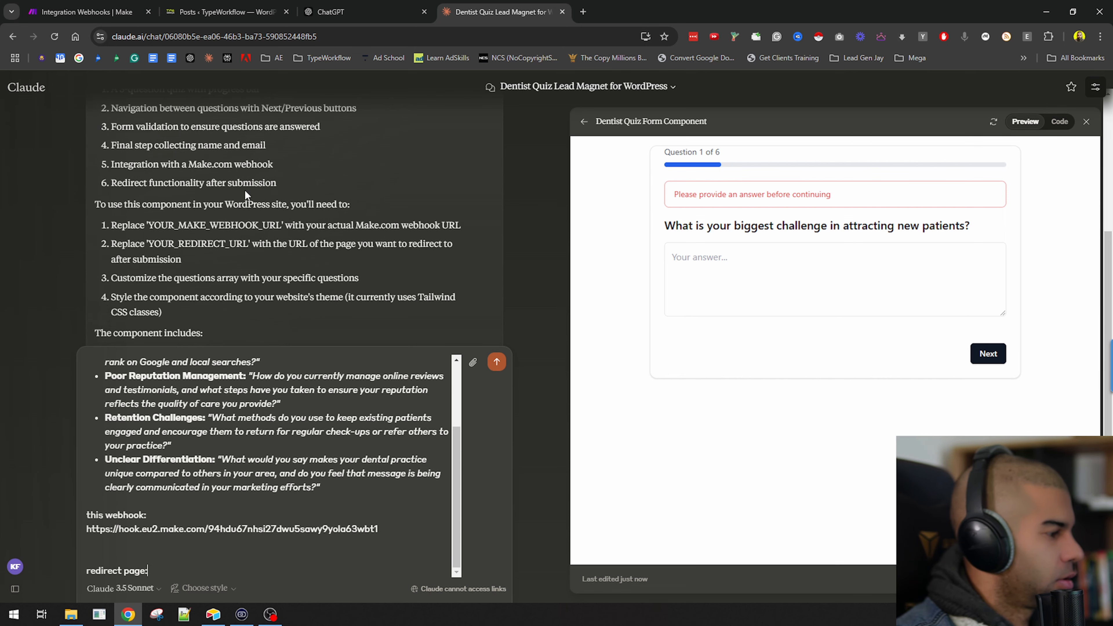
key("ctrl+t")
type("typeworkflow.com/wp-admin")
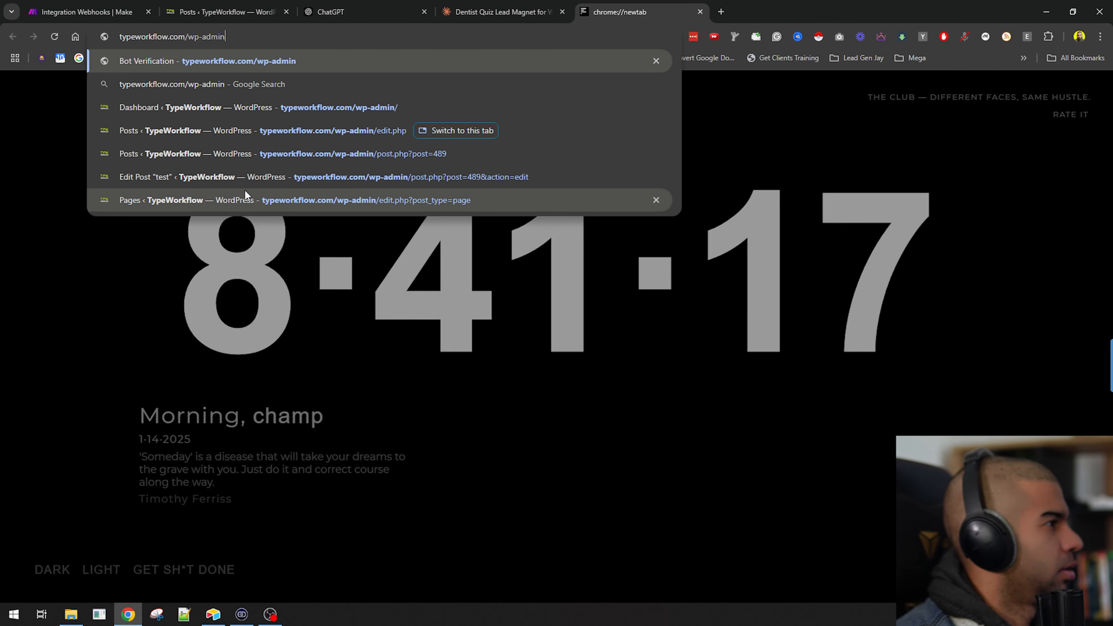
key("BackSpace")
key("BackSpace")
key("BackSpace")
key("BackSpace")
key("BackSpace")
key("BackSpace")
key("BackSpace")
key("BackSpace")
key("ctrl+a")
key("ctrl+c")
key("ctrl+w")
key("ctrl+v")
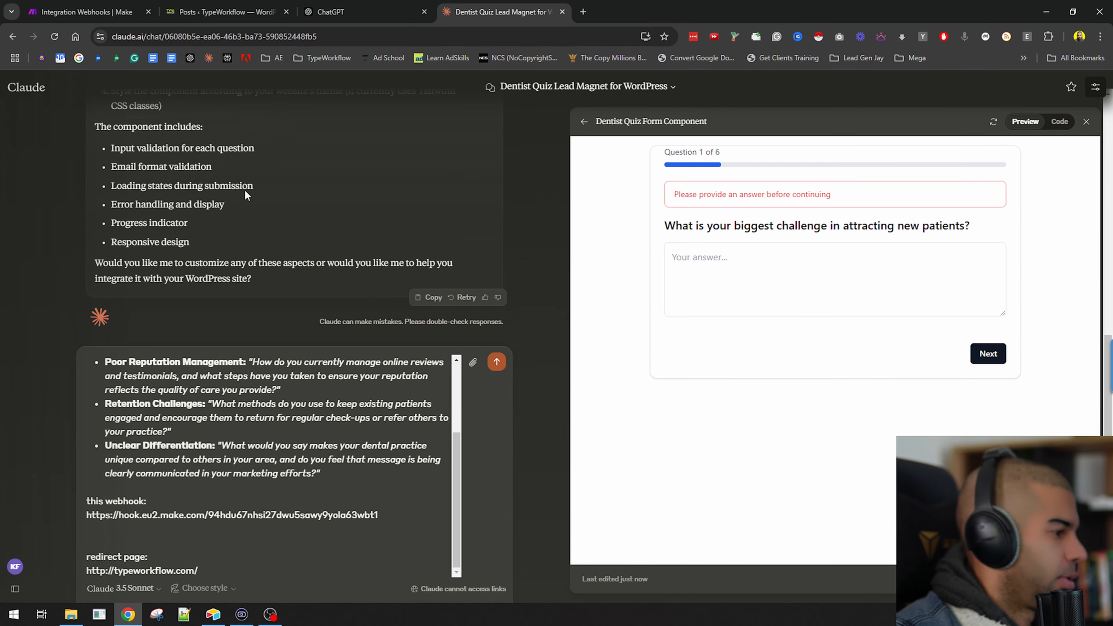
key("Return")
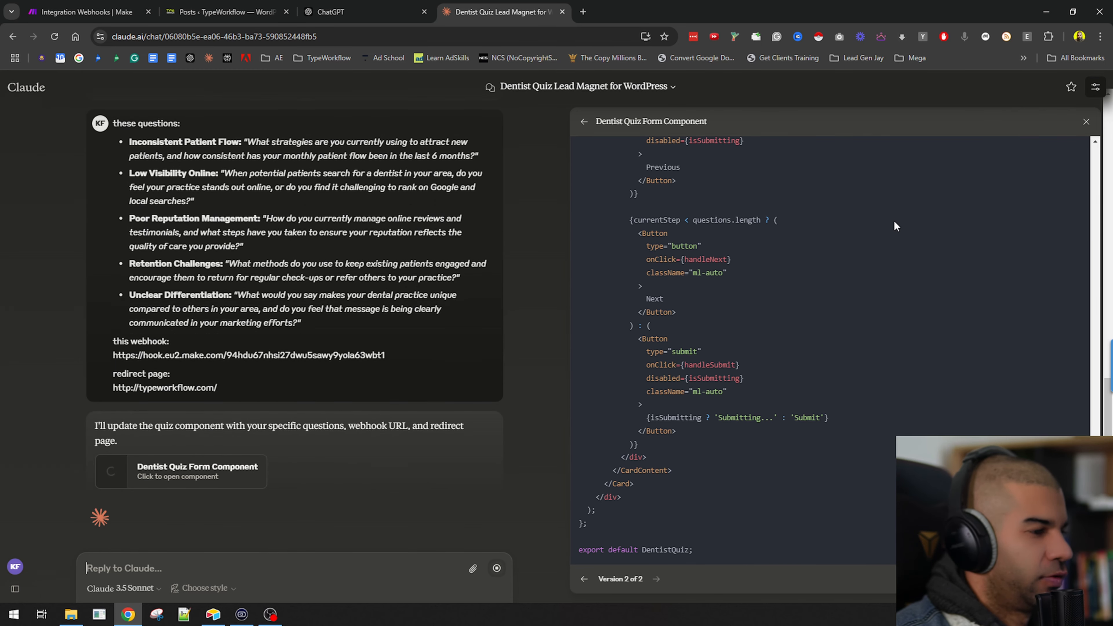
Ask Claude: "this will be pated on wordpress so ensure the code will work there.".
scroll(648, 215, "up", 10)
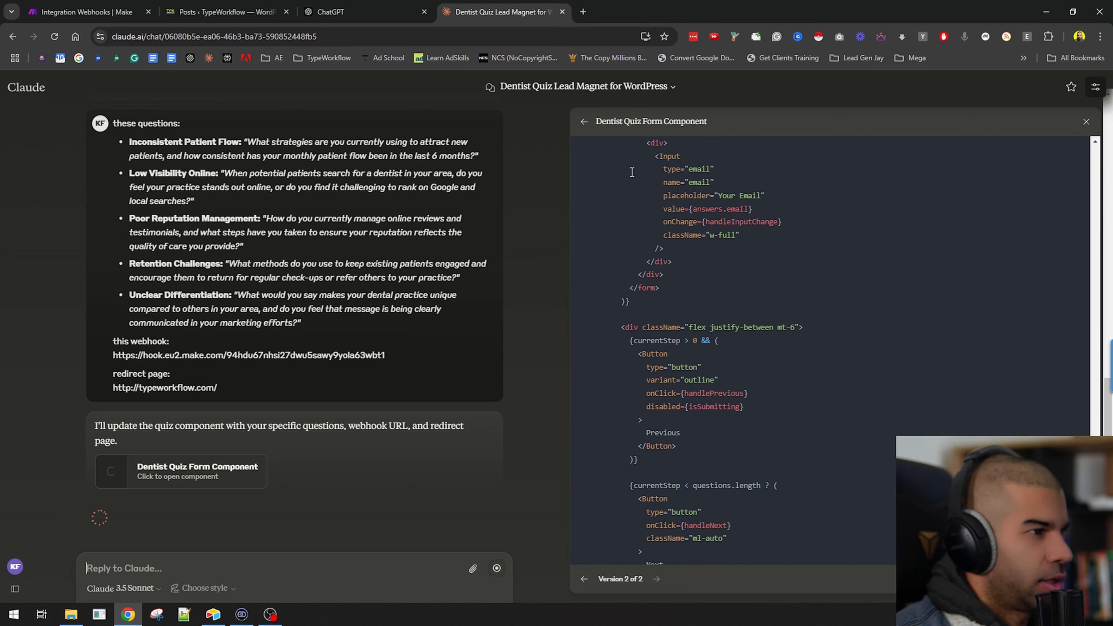
scroll(647, 215, "up", 8)
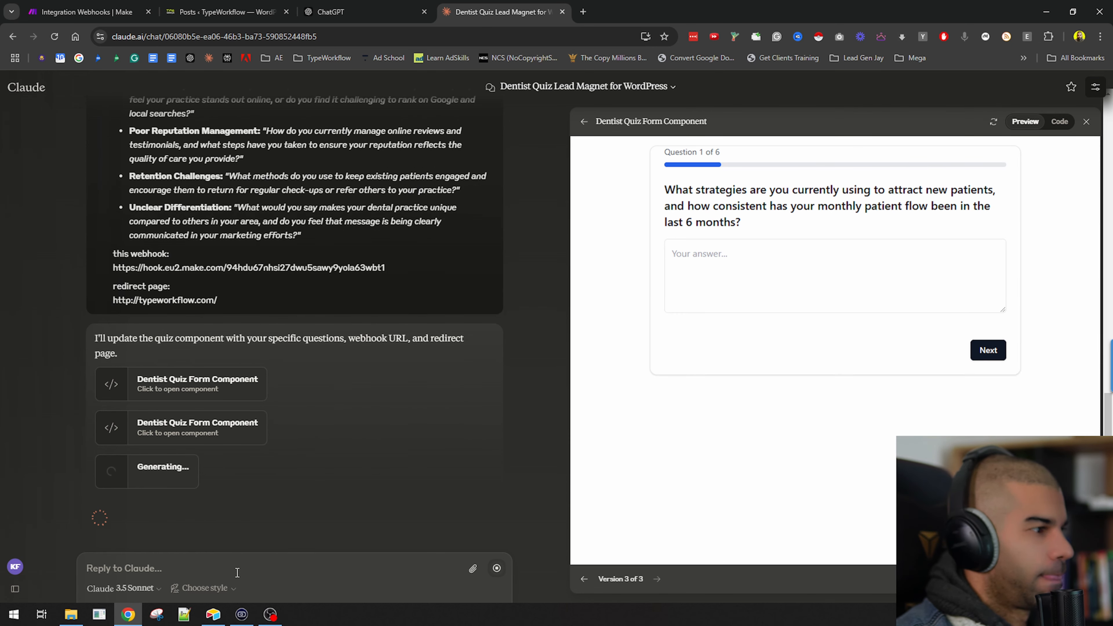
type("this will be p")
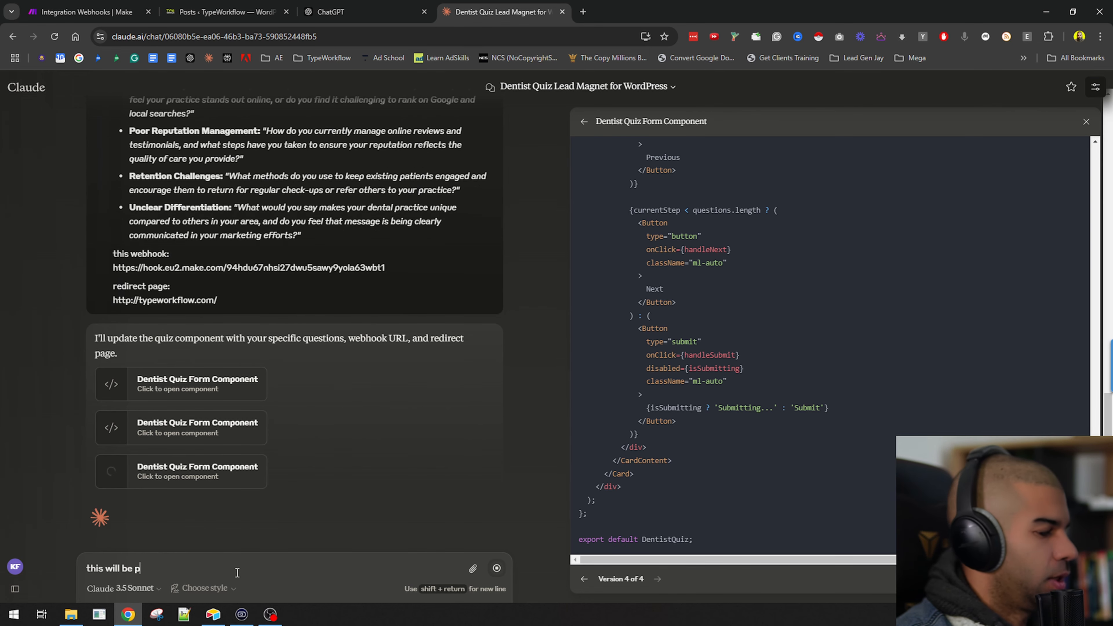
type("ated on wordpress so ens")
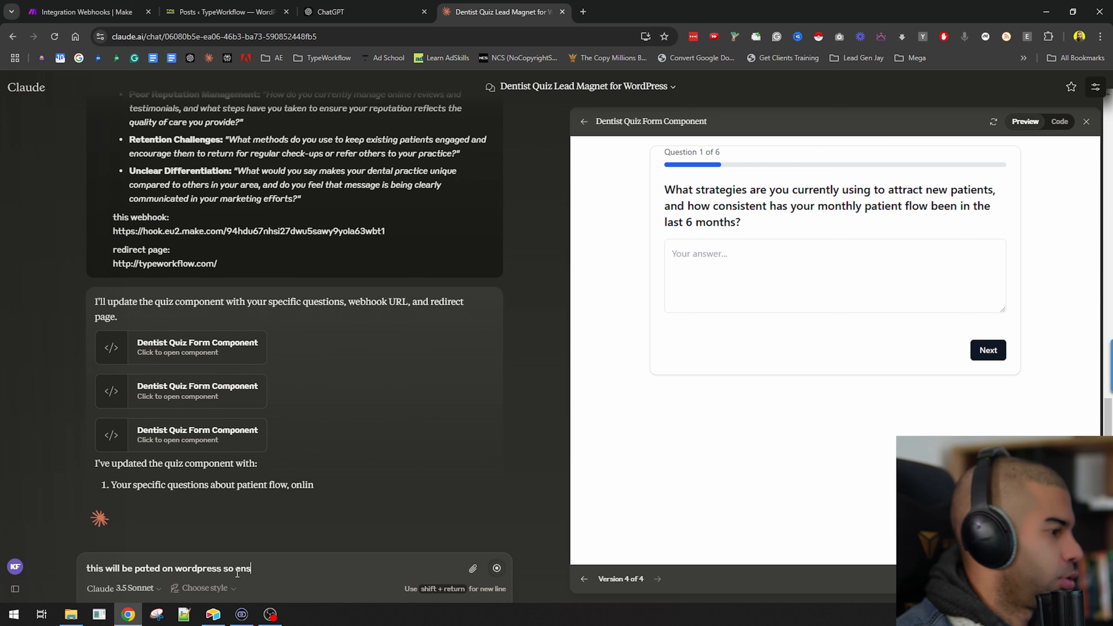
type("ure the code will work there.")
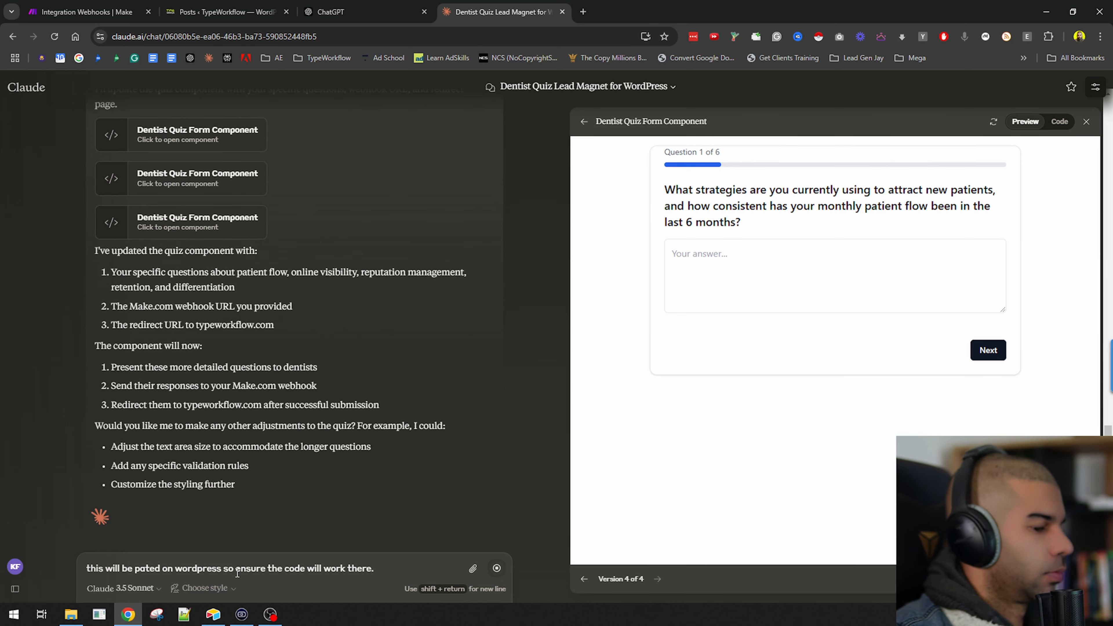
key("Return")
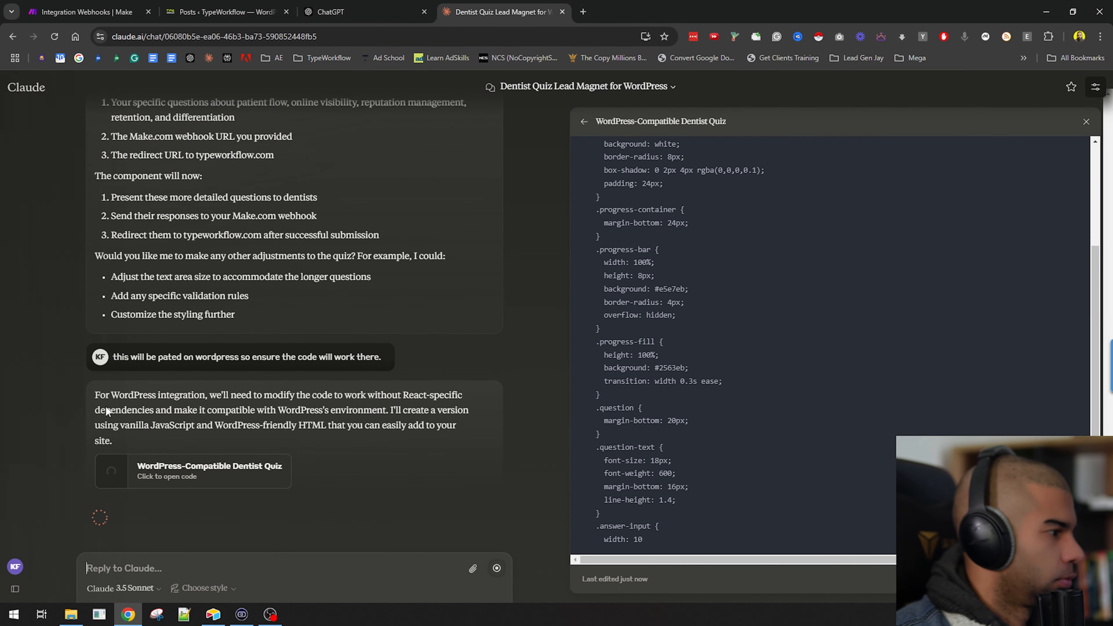
Read Claude's WordPress integration explanation and scroll through the generated quiz code.
left_click_drag(231, 394, 436, 426)
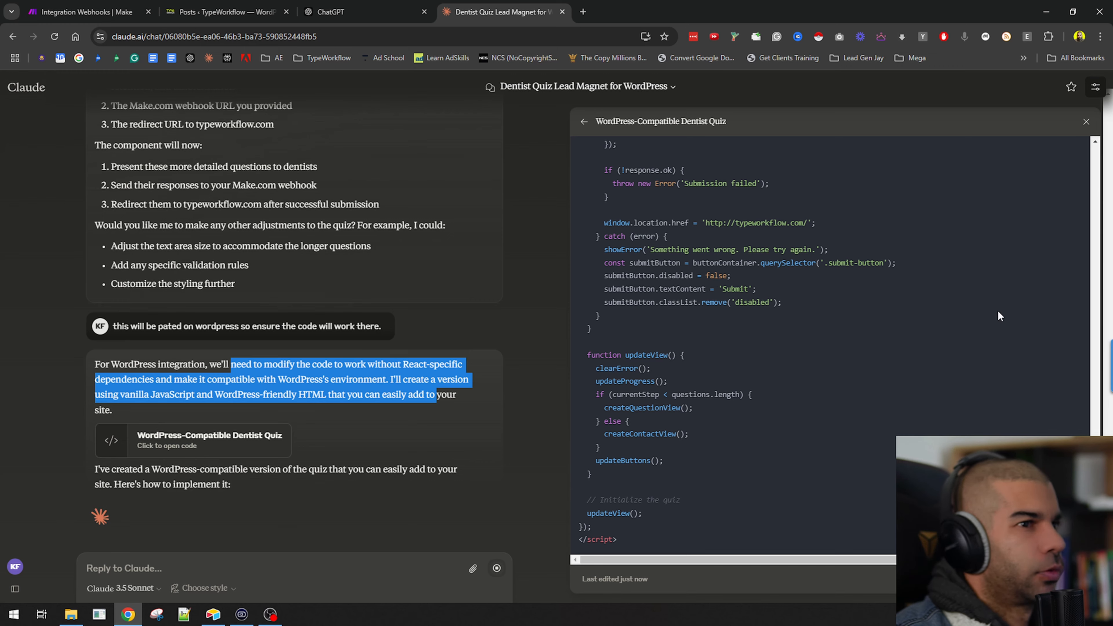
scroll(997, 312, "up", 20)
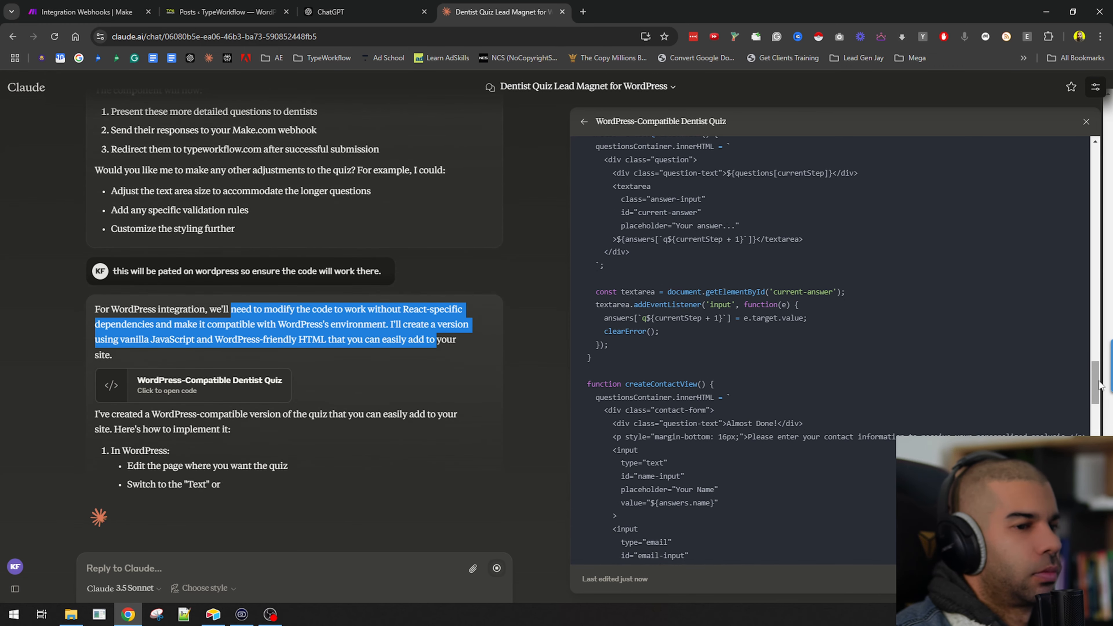
left_click_drag(1099, 382, 1098, 537)
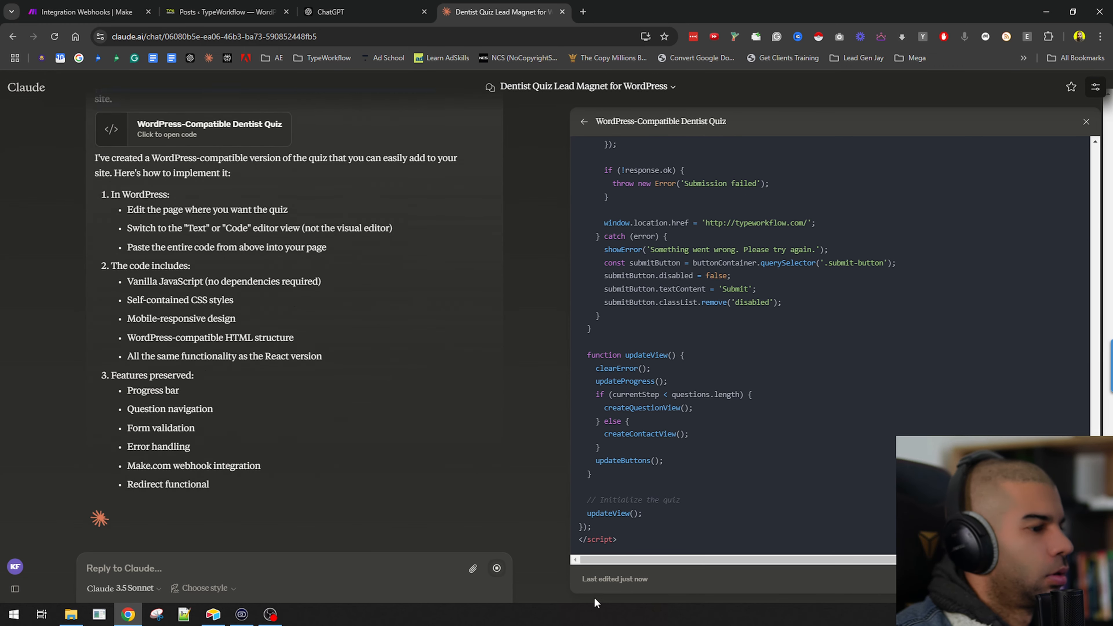
Select the entire WordPress-compatible dentist quiz code in the artifact.
left_click_drag(627, 540, 554, 5)
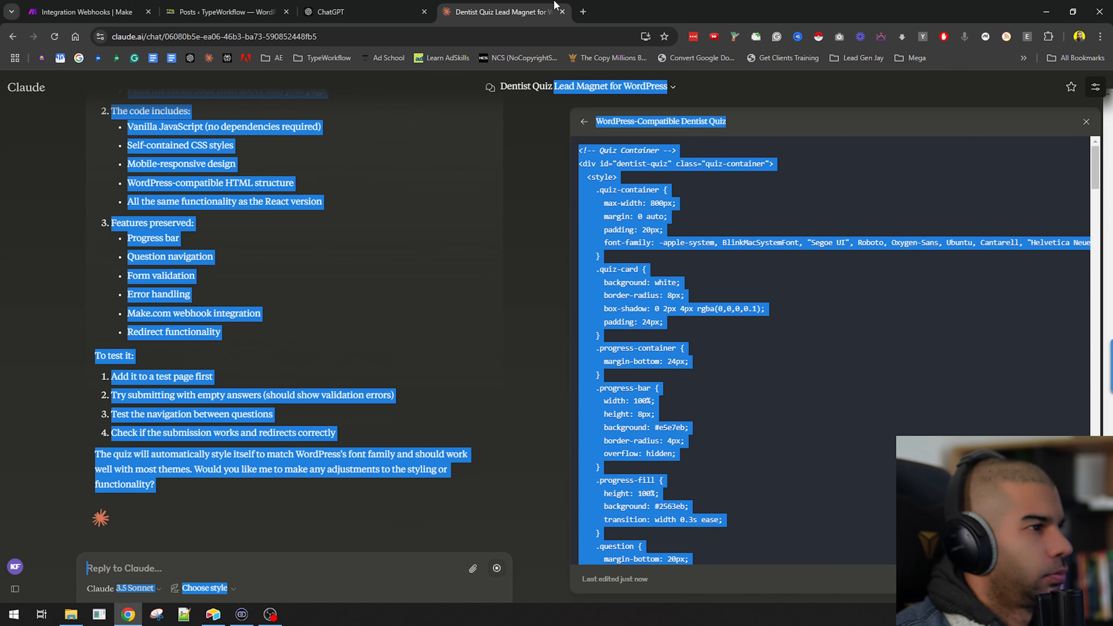
left_click(573, 151)
left_click_drag(580, 149, 692, 549)
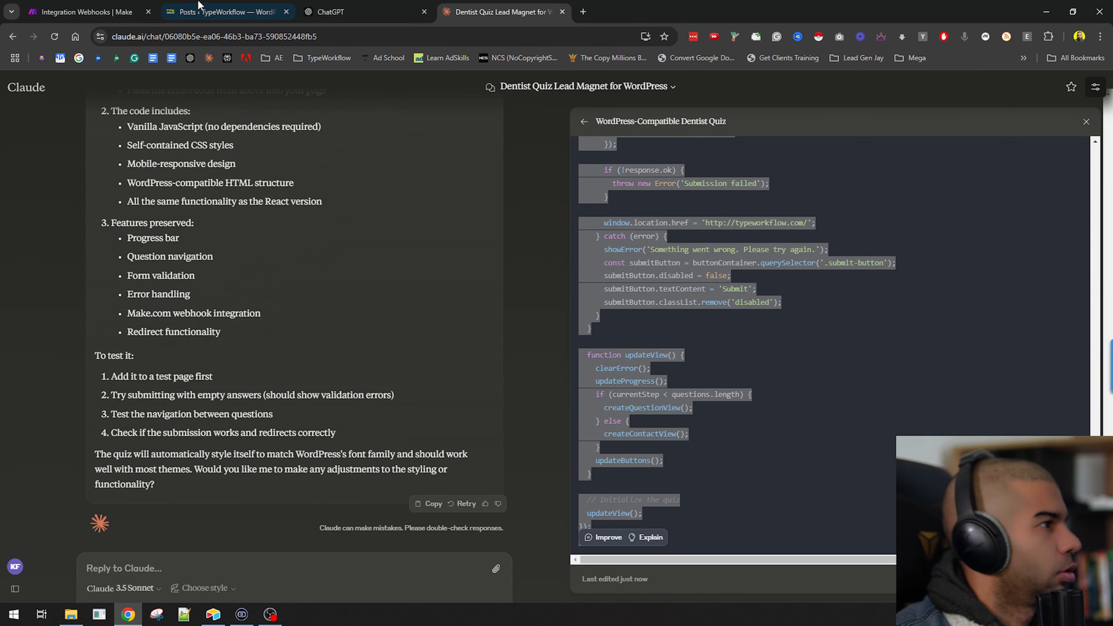
Create a new WordPress page and paste the quiz code into a Custom HTML block.
left_click(226, 12)
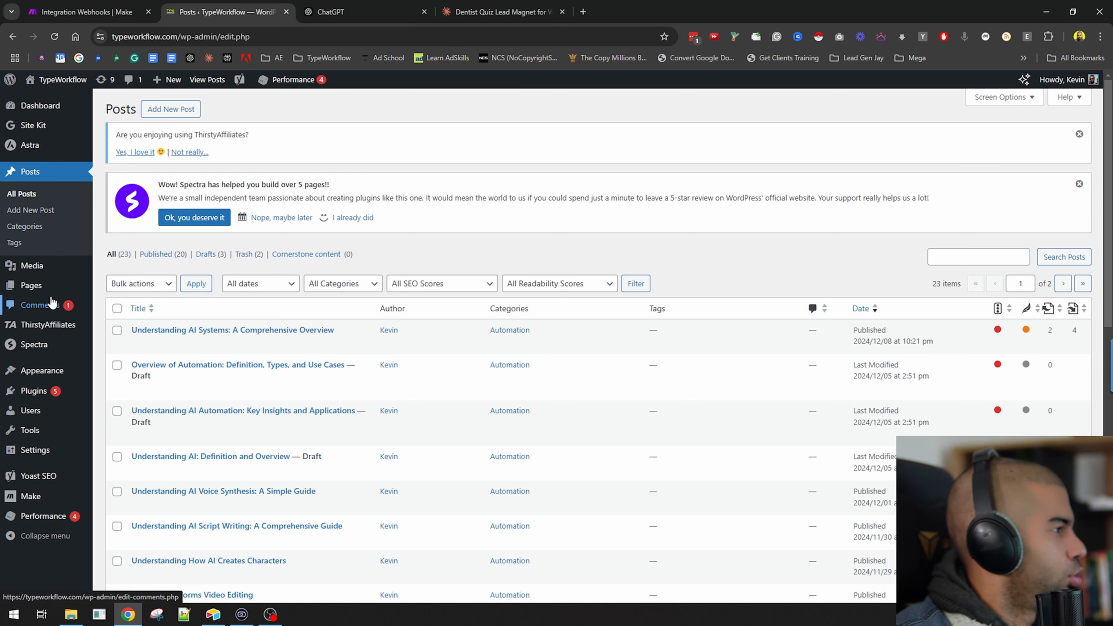
mouse_move(73, 294)
left_click(111, 309)
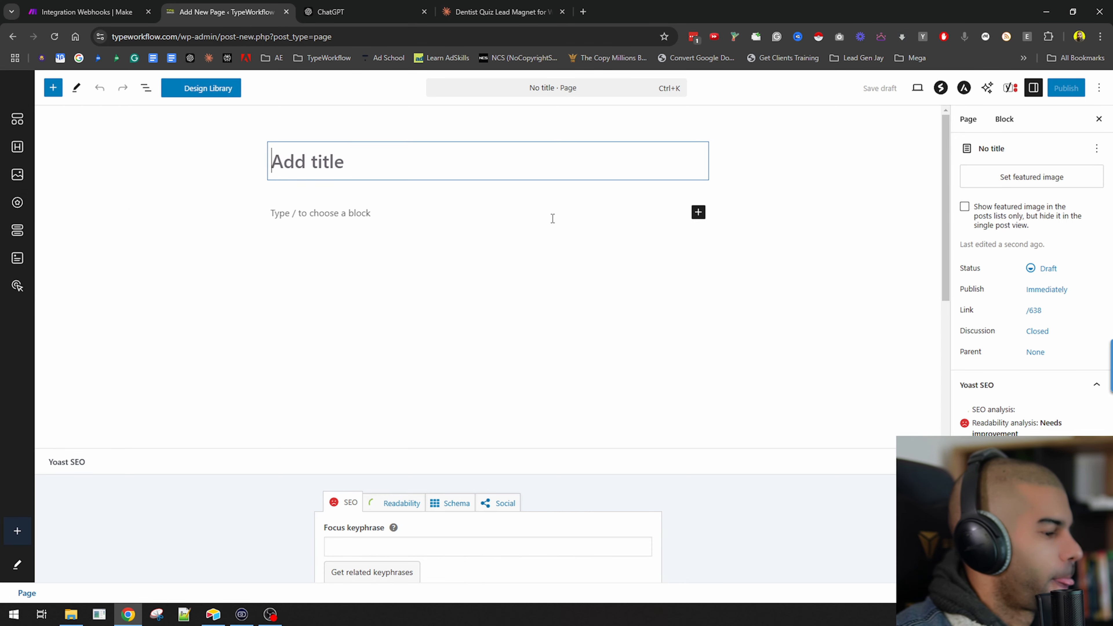
left_click(174, 215)
type("/htm")
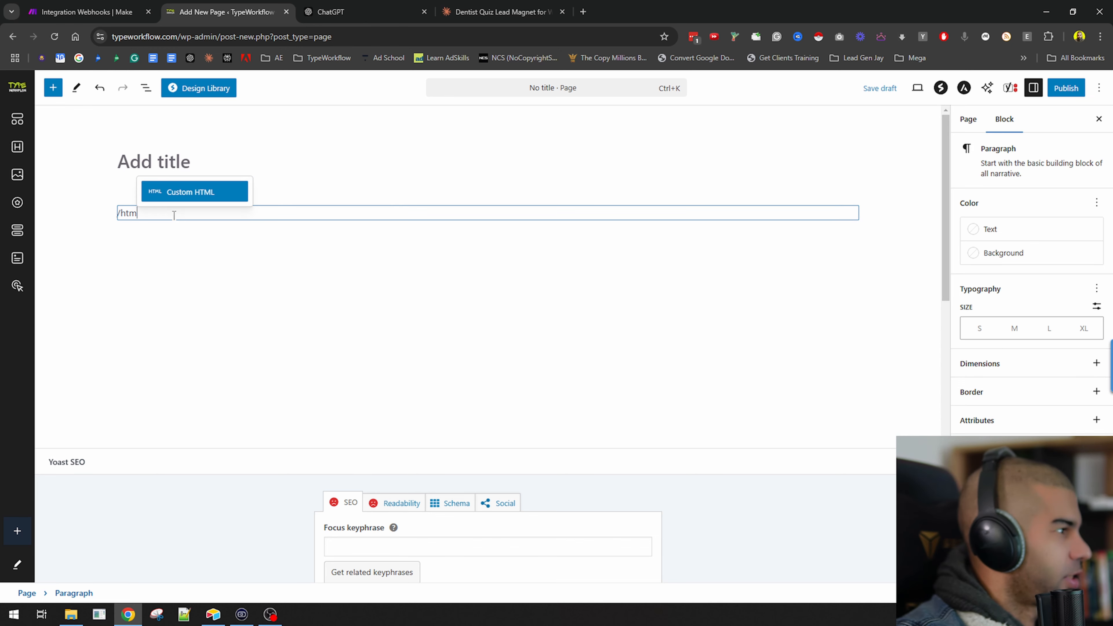
key("Return")
key("ctrl+v")
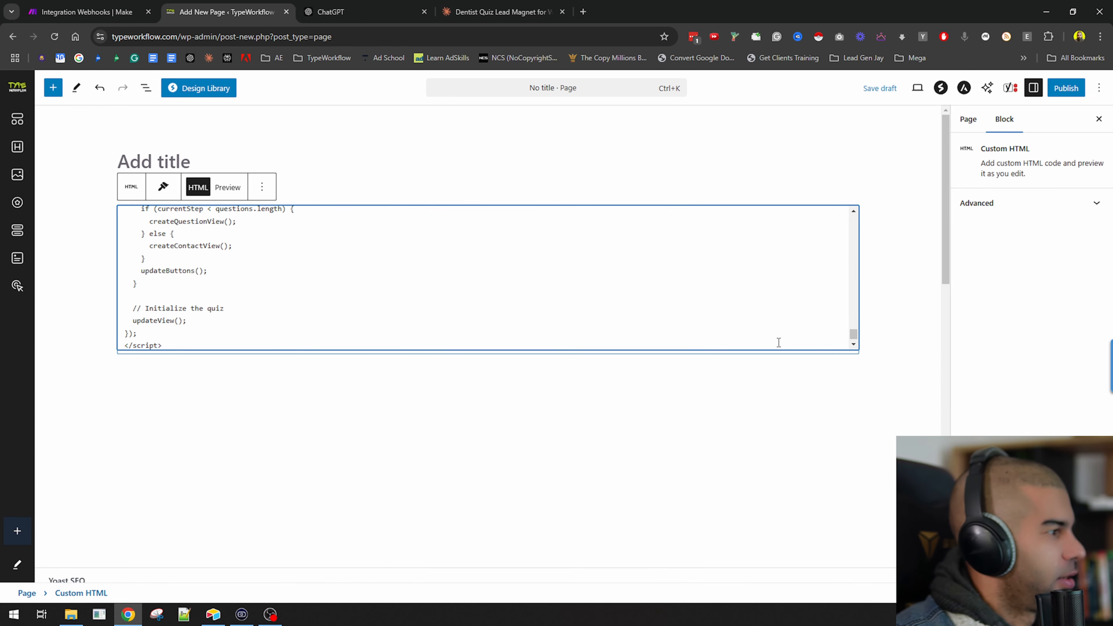
Title the page "Dentist quiz", publish it and open the live page.
left_click(198, 160)
type("De")
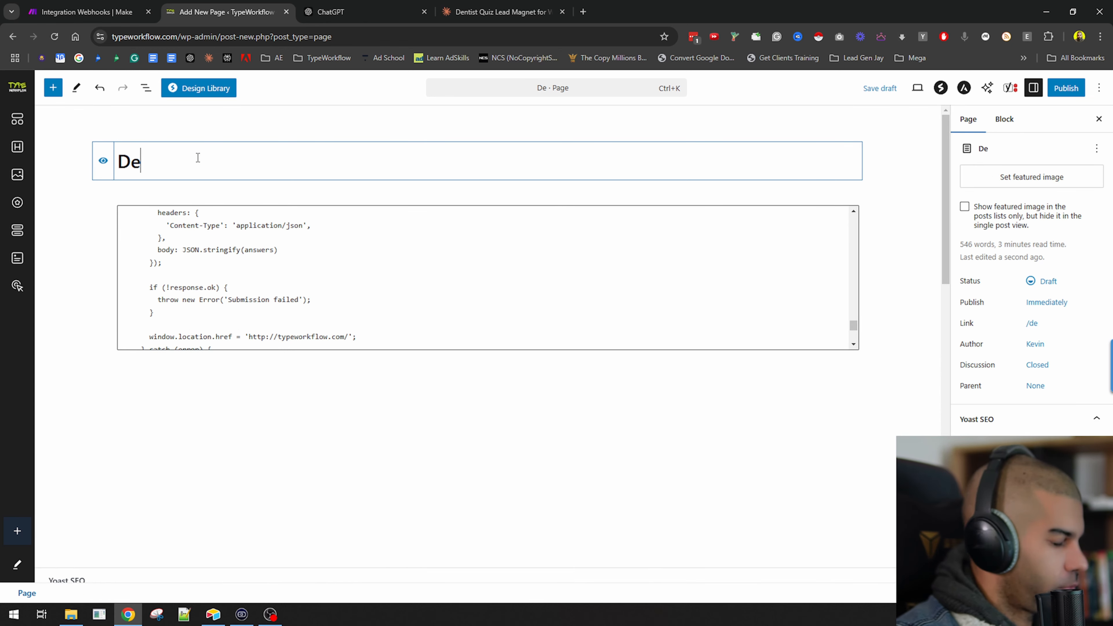
type("ntist quiz")
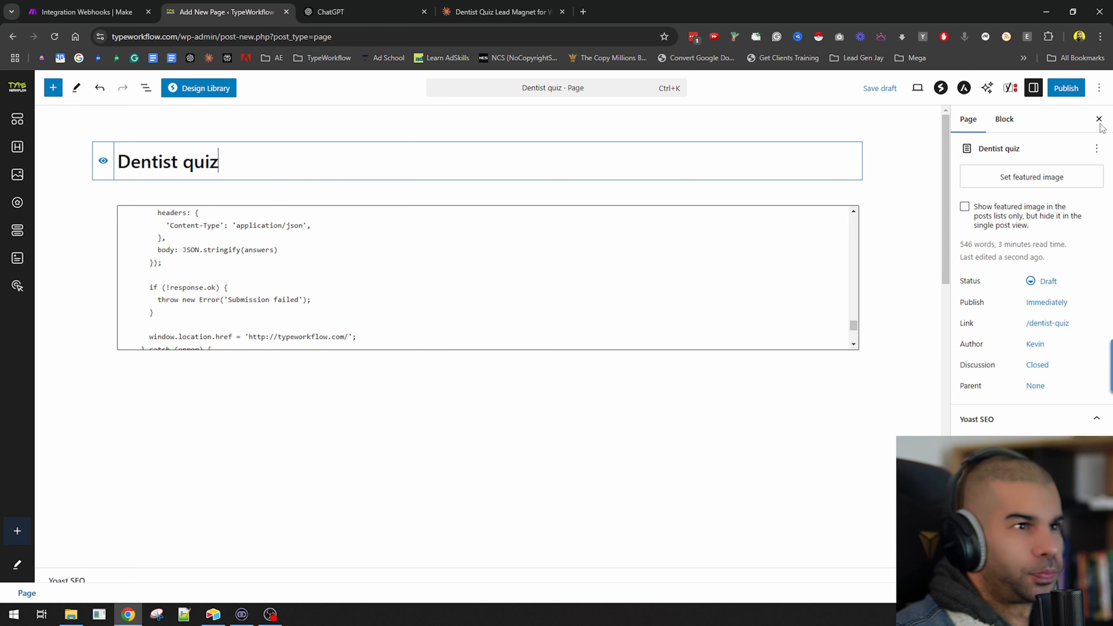
left_click(1066, 88)
left_click(1062, 87)
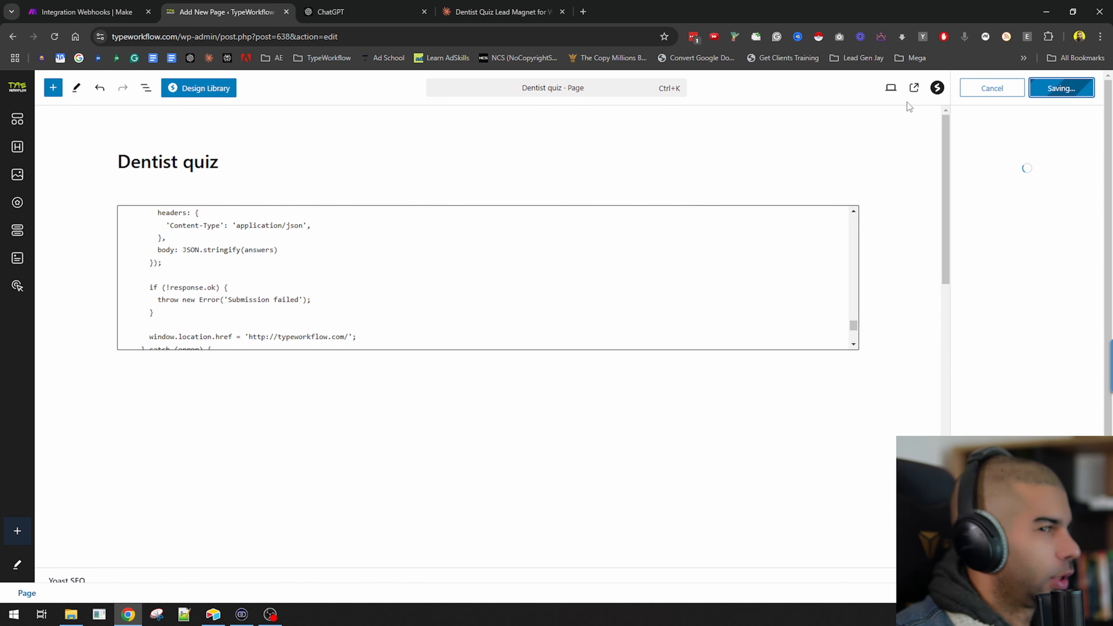
left_click(107, 578)
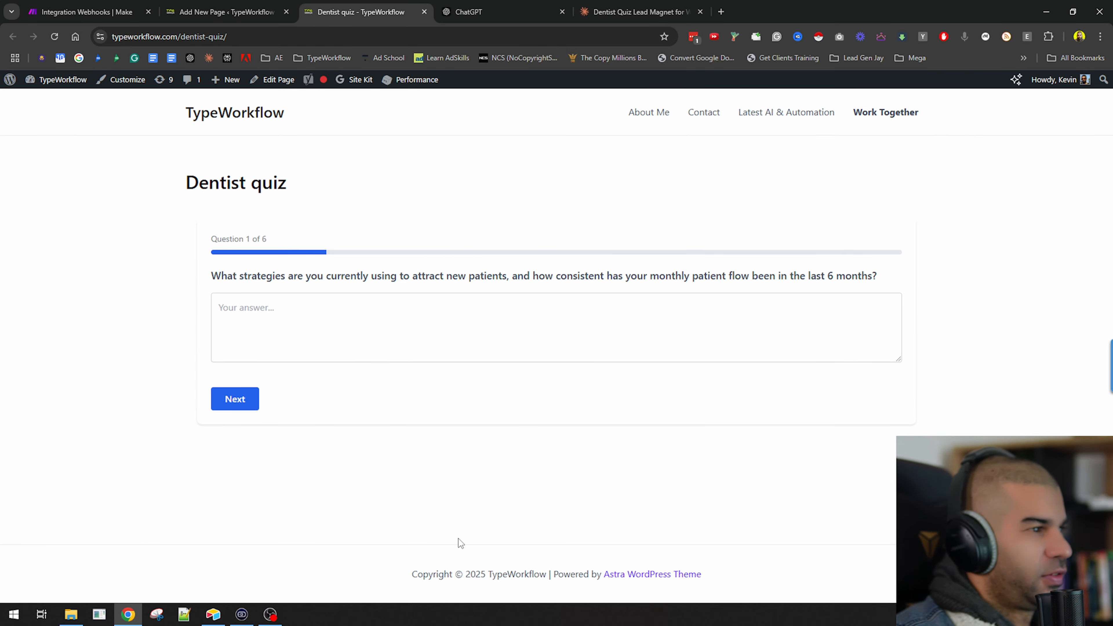
Run the Make.com webhook scenario once so it waits for incoming data.
left_click(131, 12)
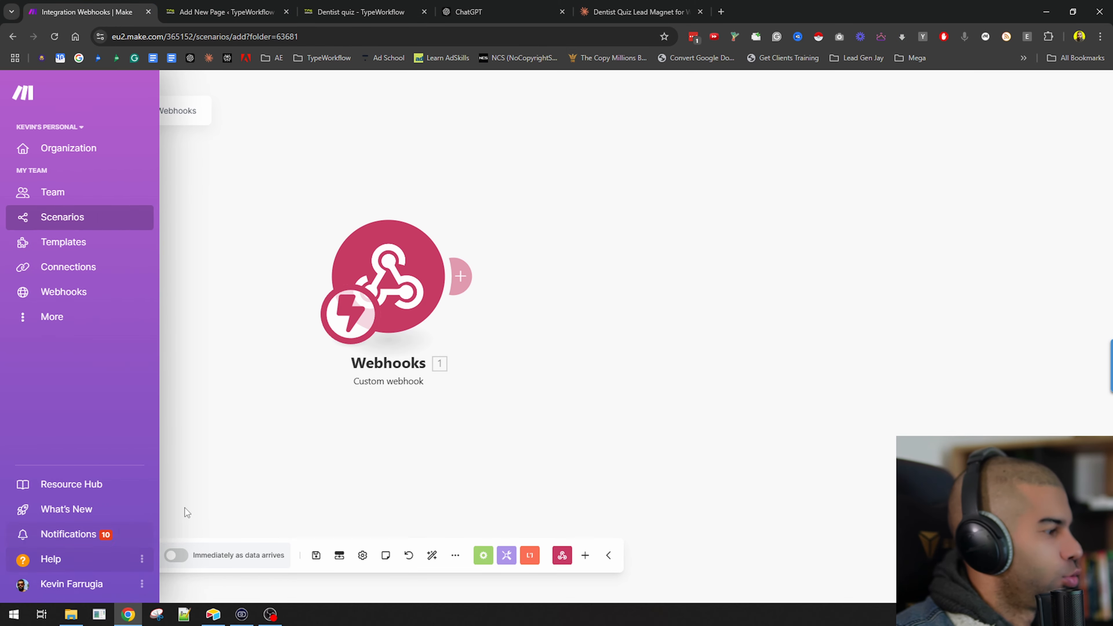
left_click(100, 555)
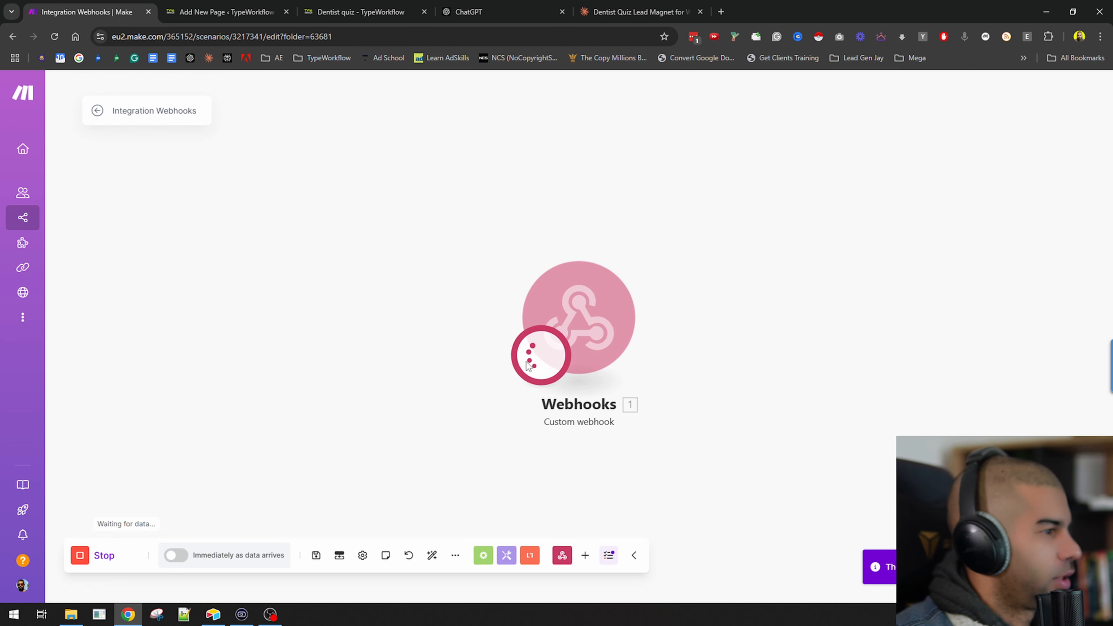
Answer quiz question 1 with "i'm using word of mouth" and move to the next question.
left_click(415, 6)
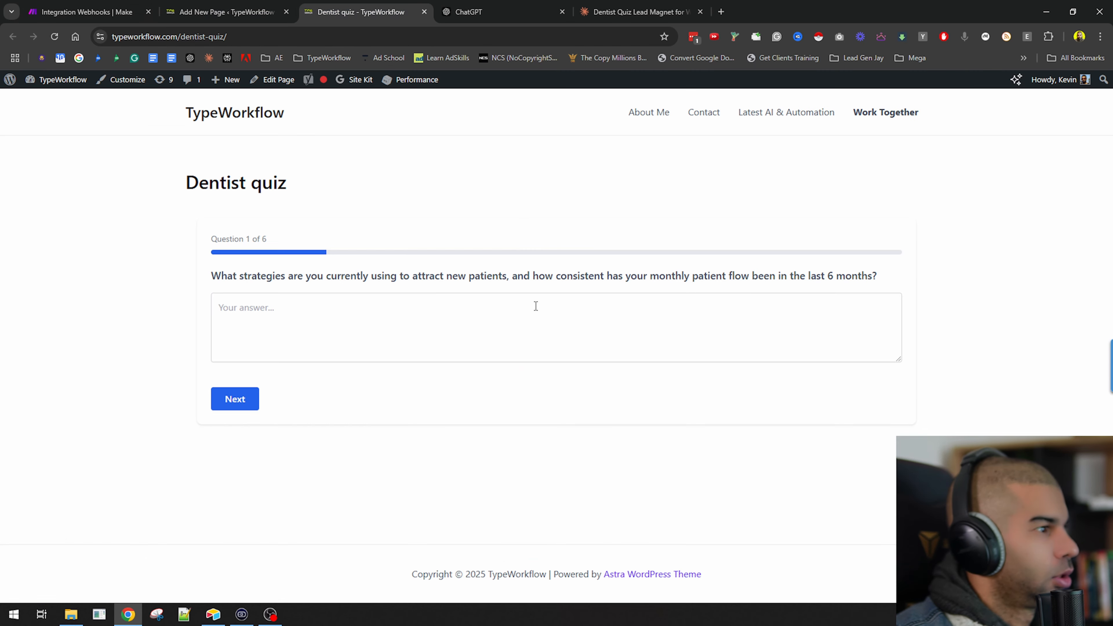
left_click_drag(268, 279, 736, 290)
left_click(304, 307)
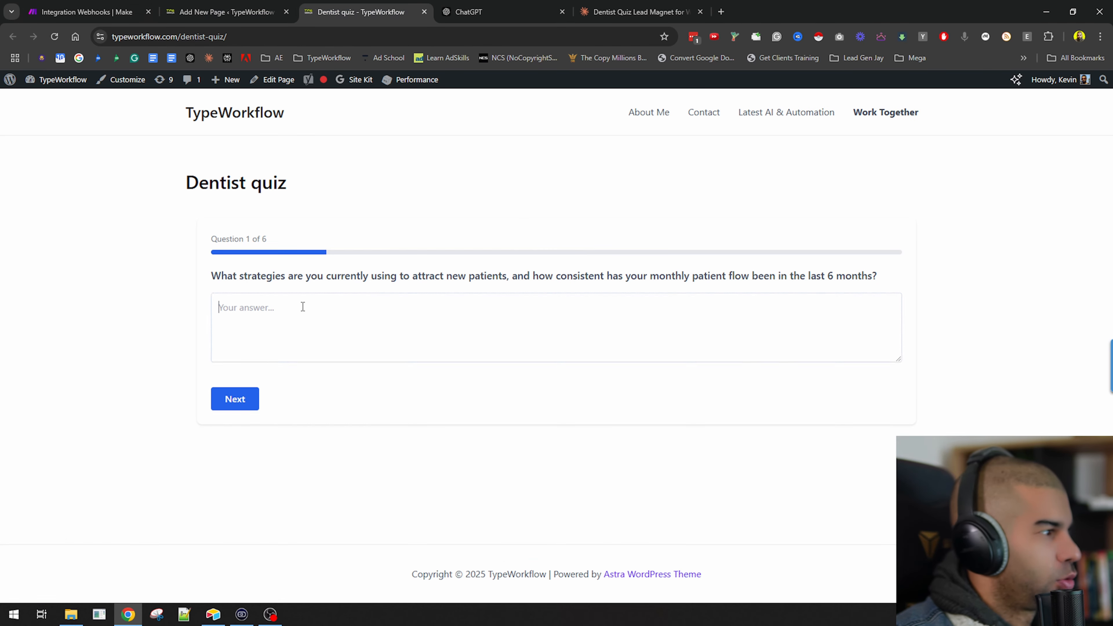
left_click_drag(287, 276, 635, 276)
left_click(485, 305)
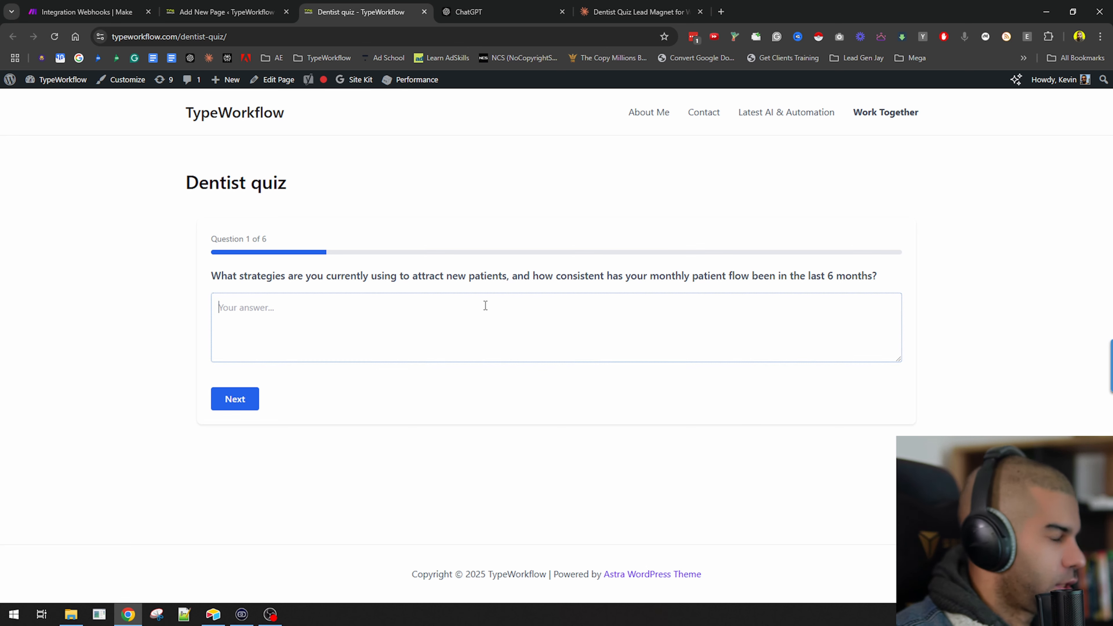
type("I")
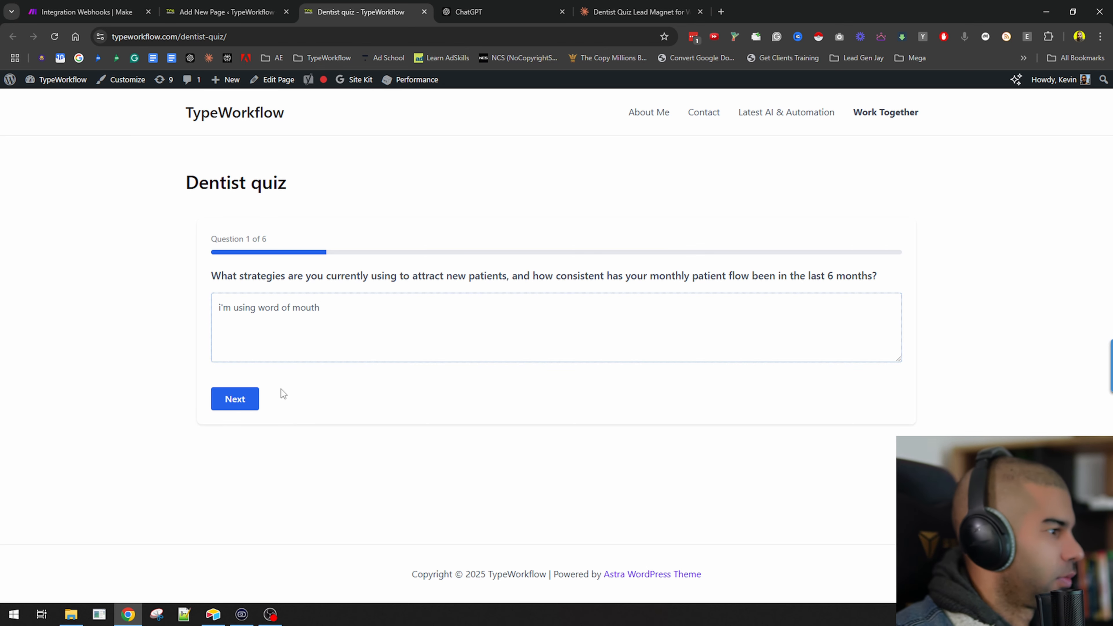
left_click(235, 400)
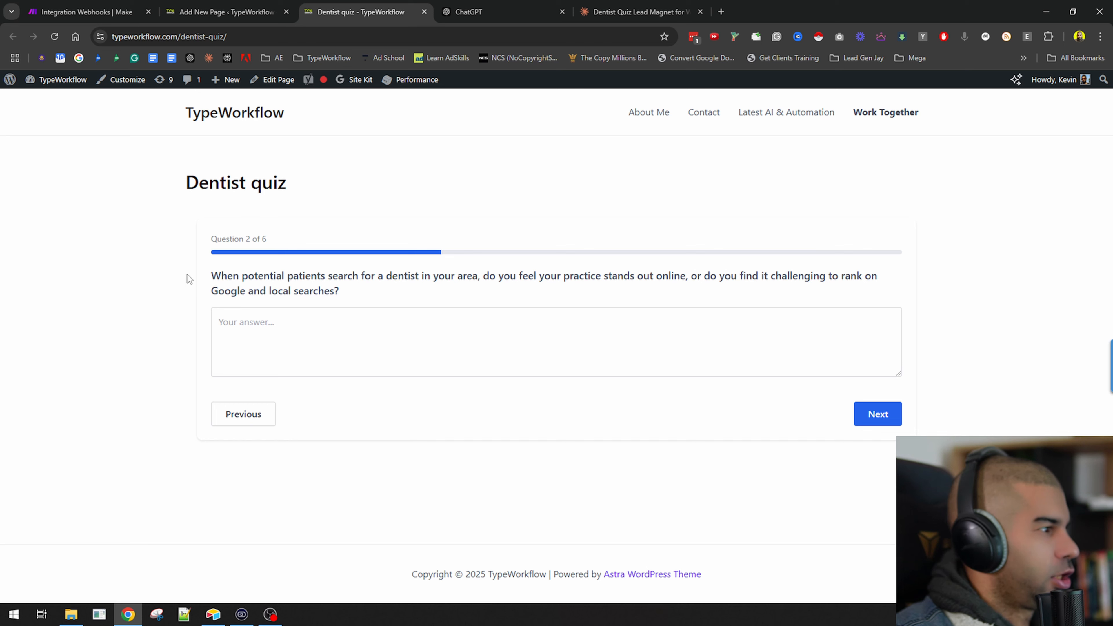
Answer question 2 with "no, it doesn't stand out." and continue.
left_click_drag(188, 277, 513, 283)
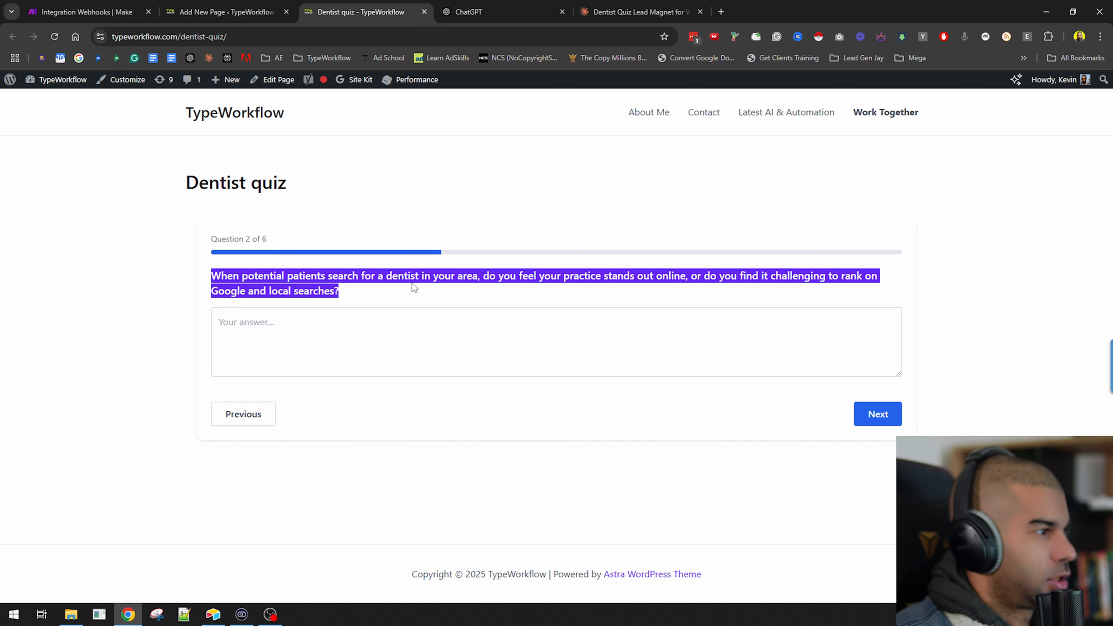
left_click(597, 332)
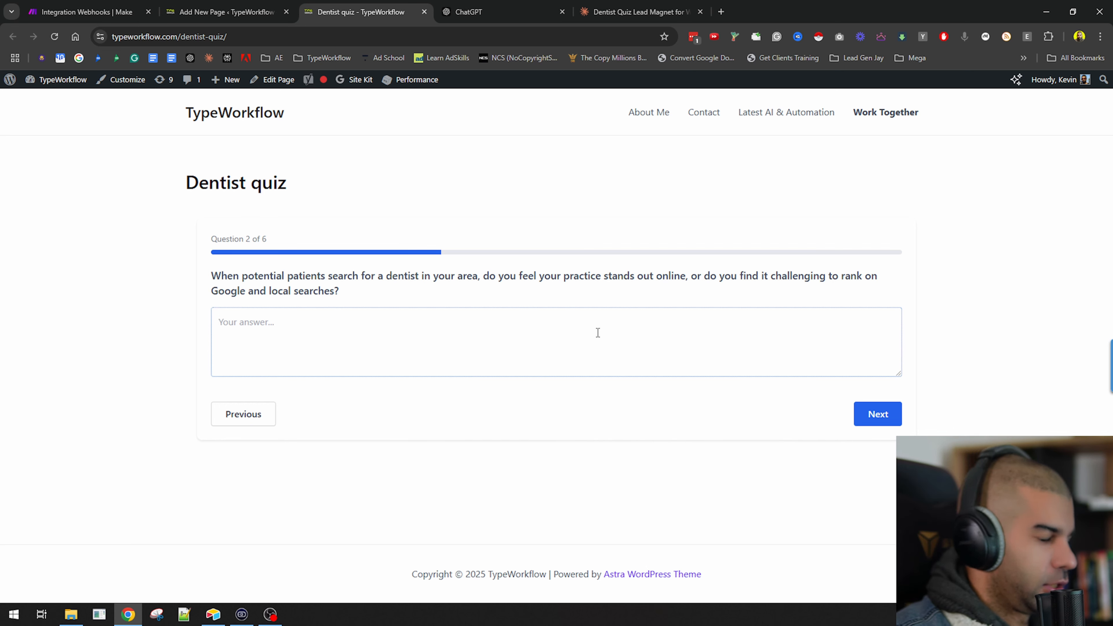
type("no, it doesn't stand out.")
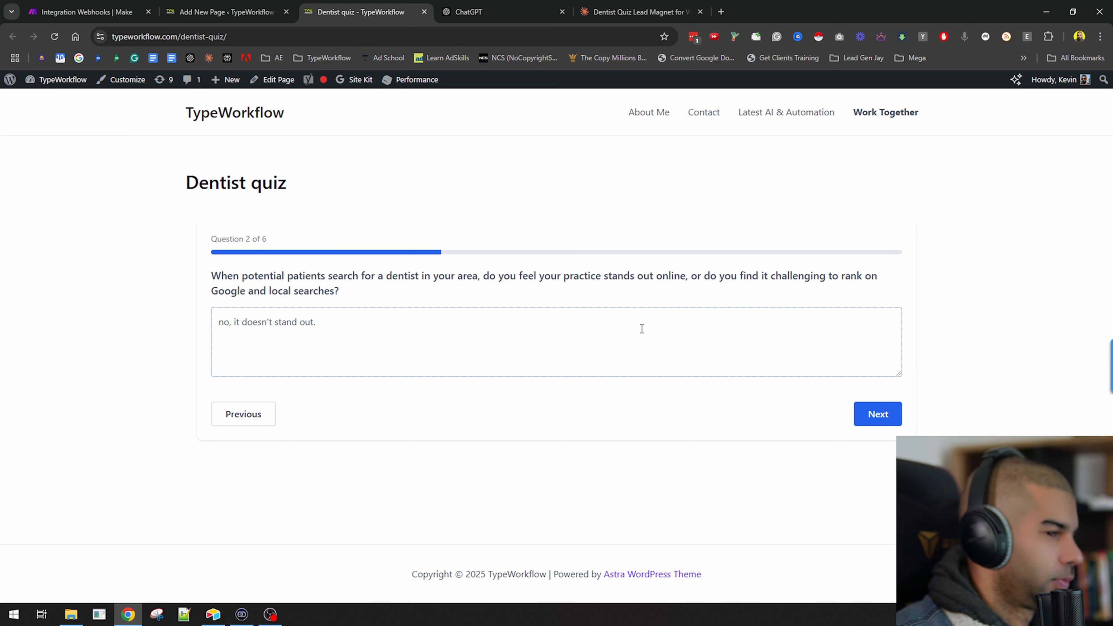
left_click(877, 418)
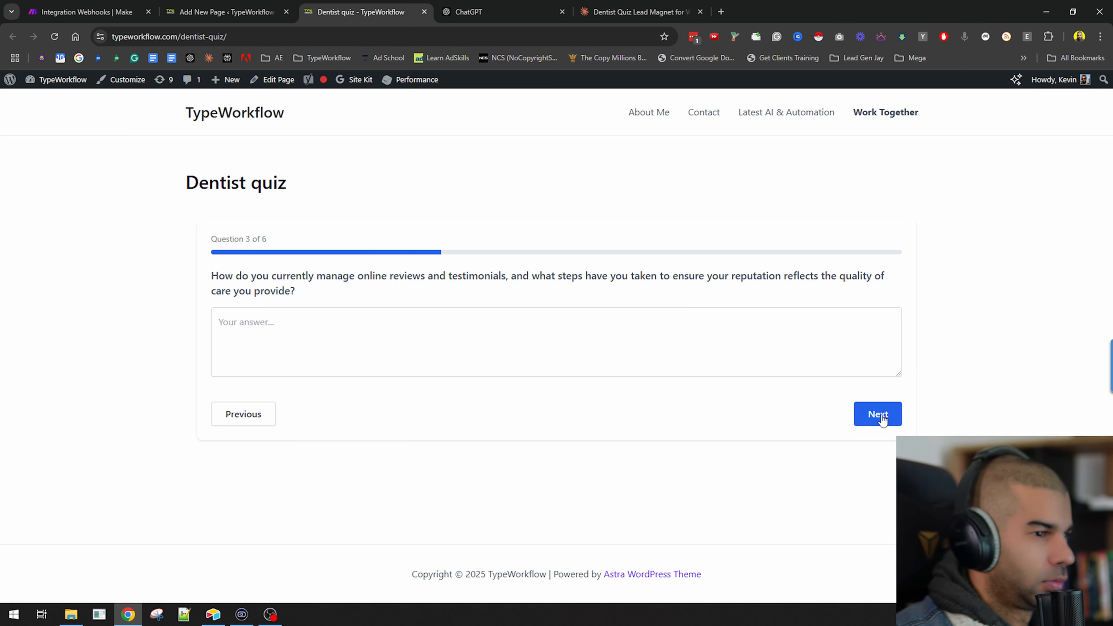
Answer question 3 with "i dont' mange them" and continue.
left_click(302, 335)
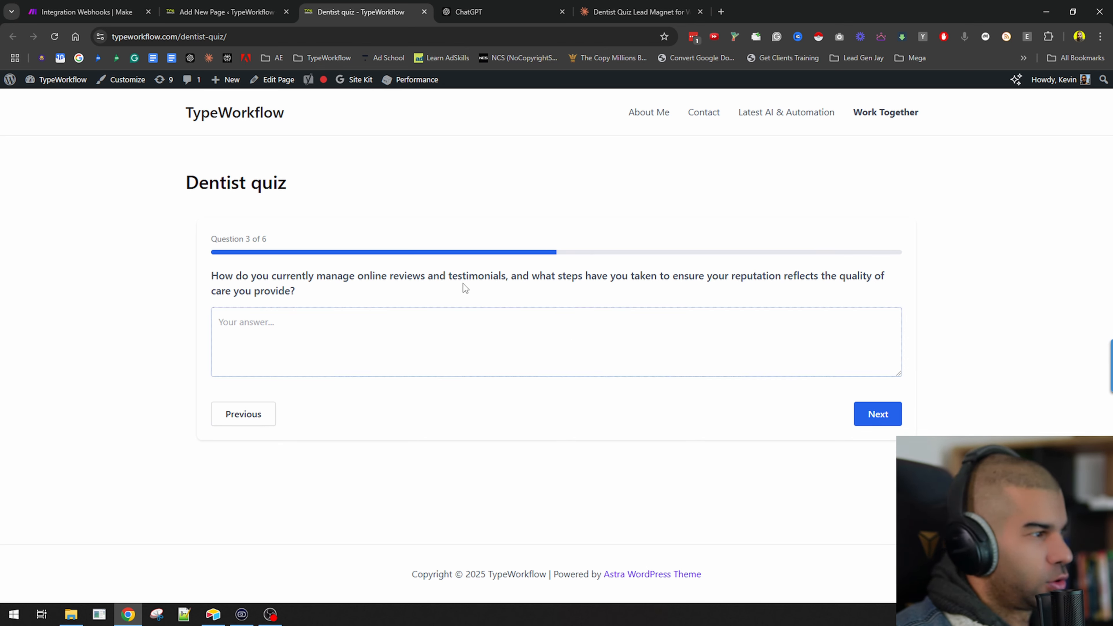
type("i dont' mange them")
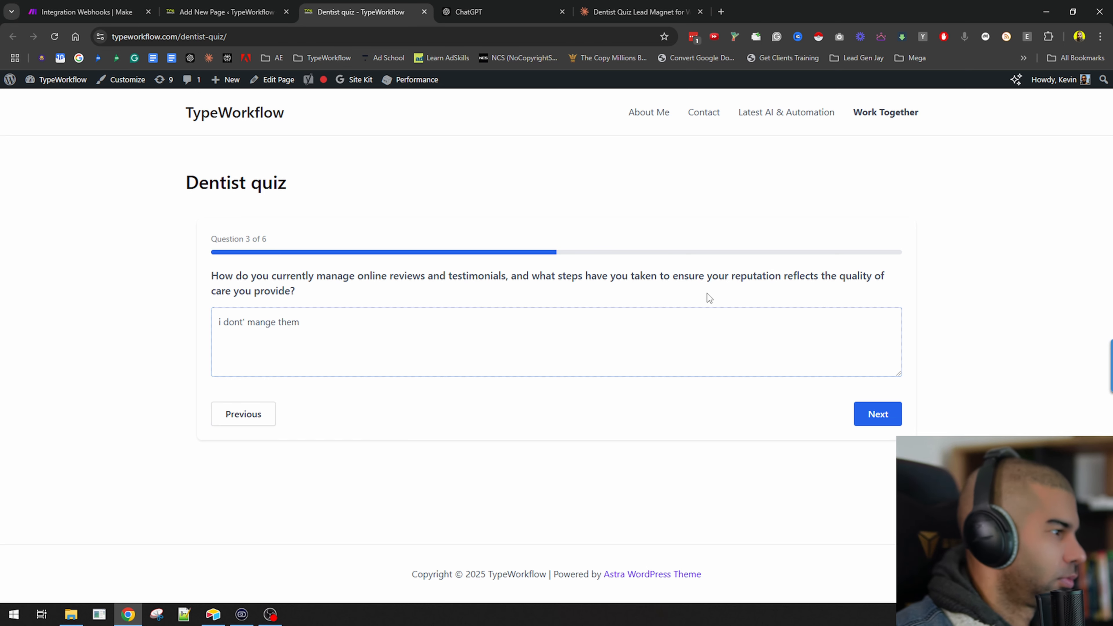
left_click(876, 414)
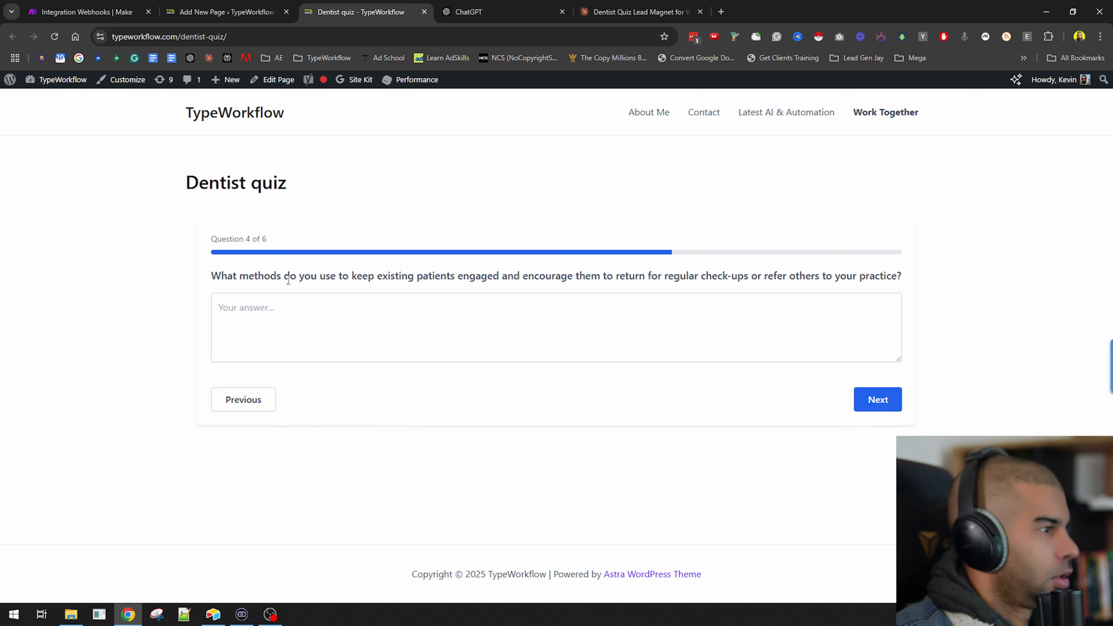
Answer question 4 with "i send them christmas postcards" and continue.
left_click_drag(428, 277, 504, 329)
left_click(506, 331)
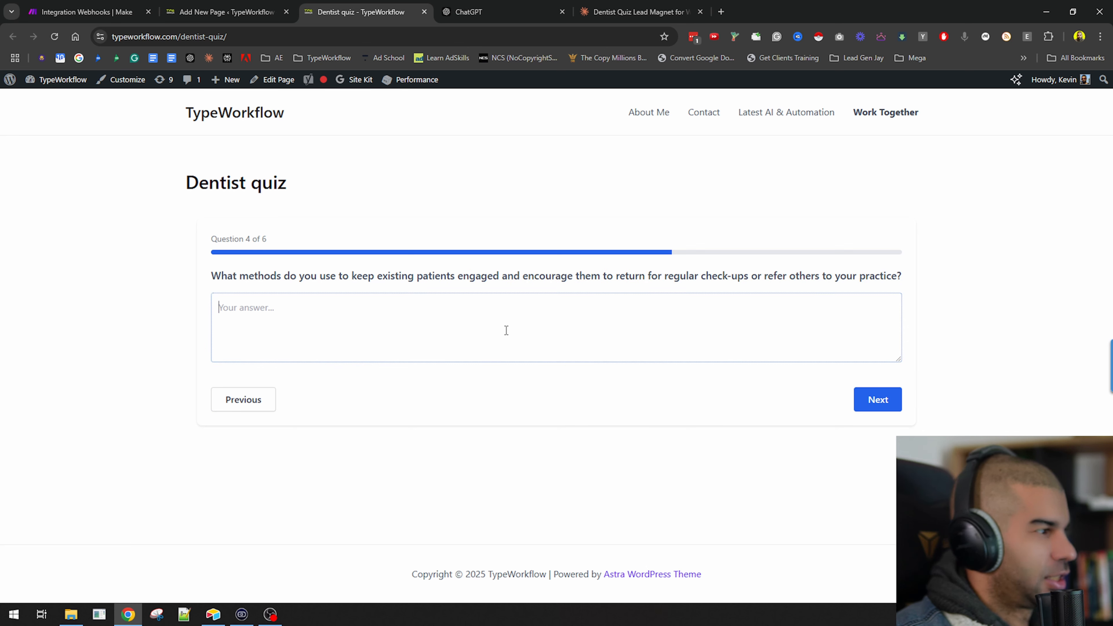
type("i s")
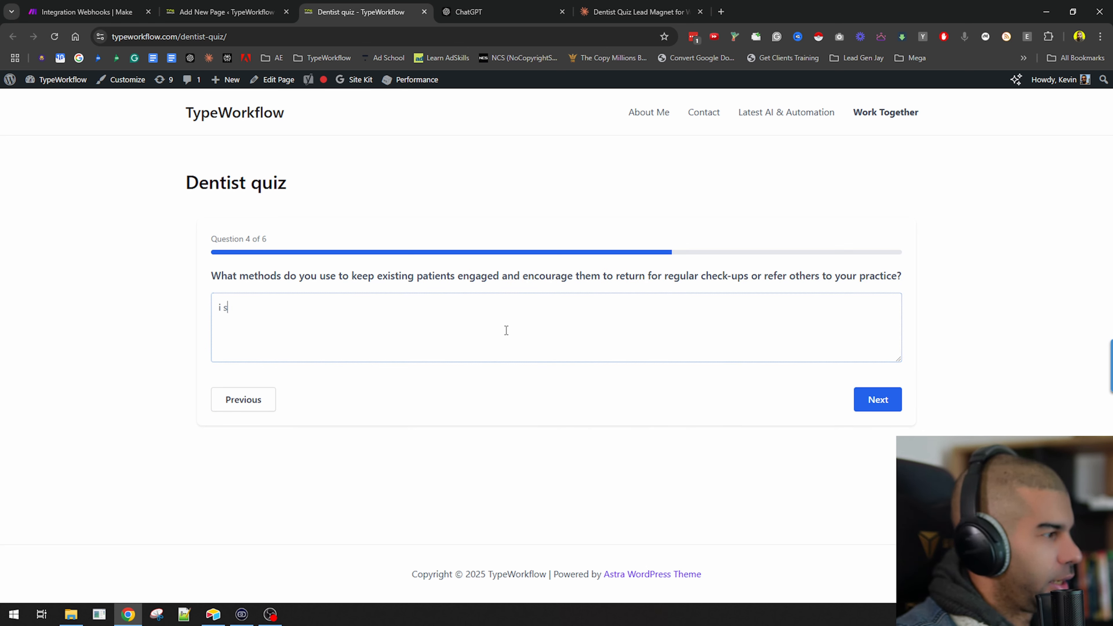
type("end them christmas ")
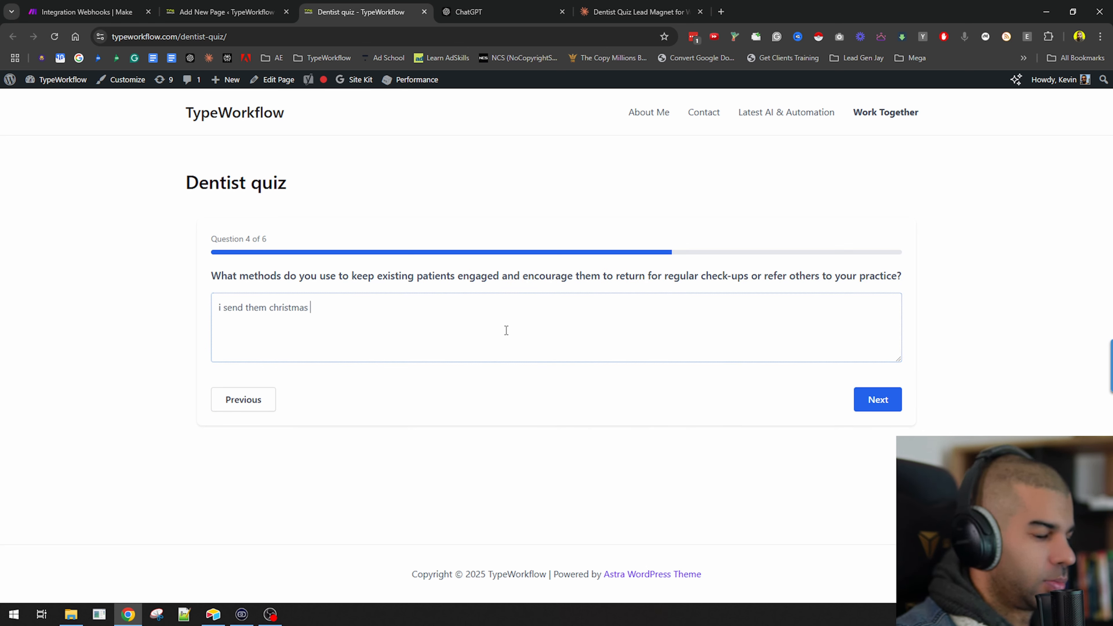
type("postc")
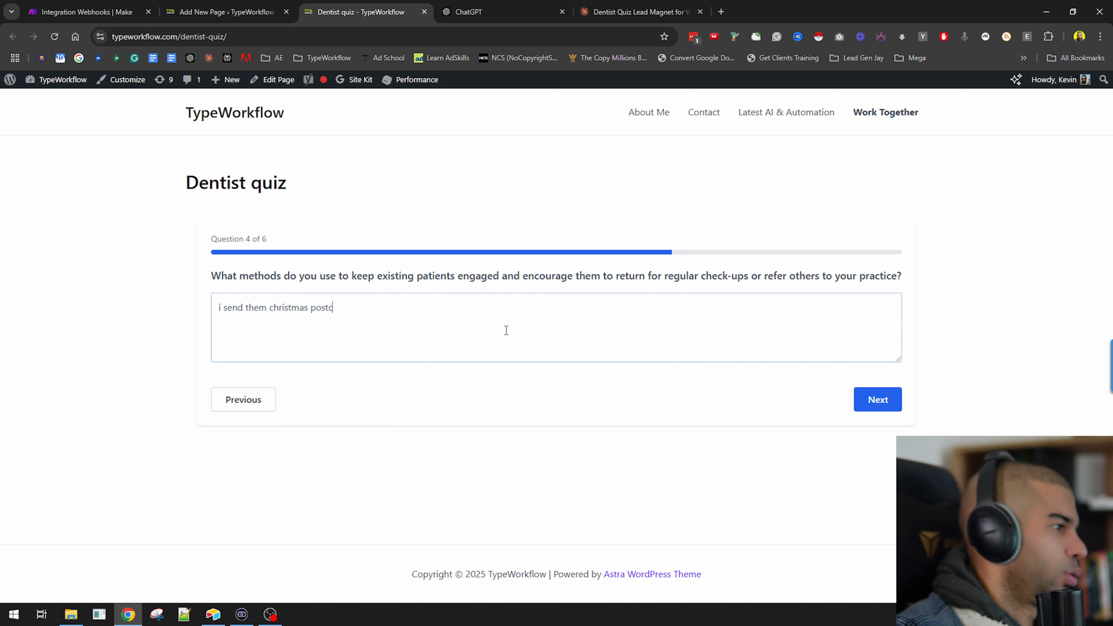
type("ards")
left_click(874, 407)
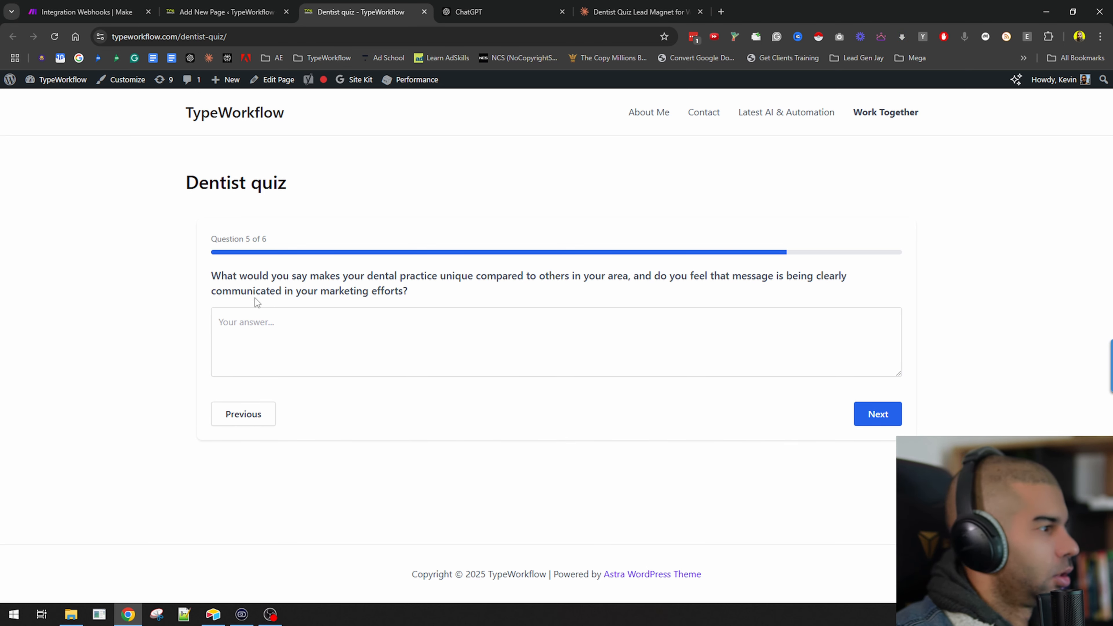
Answer question 5 with "i don't really know" and continue to the contact form.
left_click_drag(268, 276, 661, 277)
left_click(412, 317)
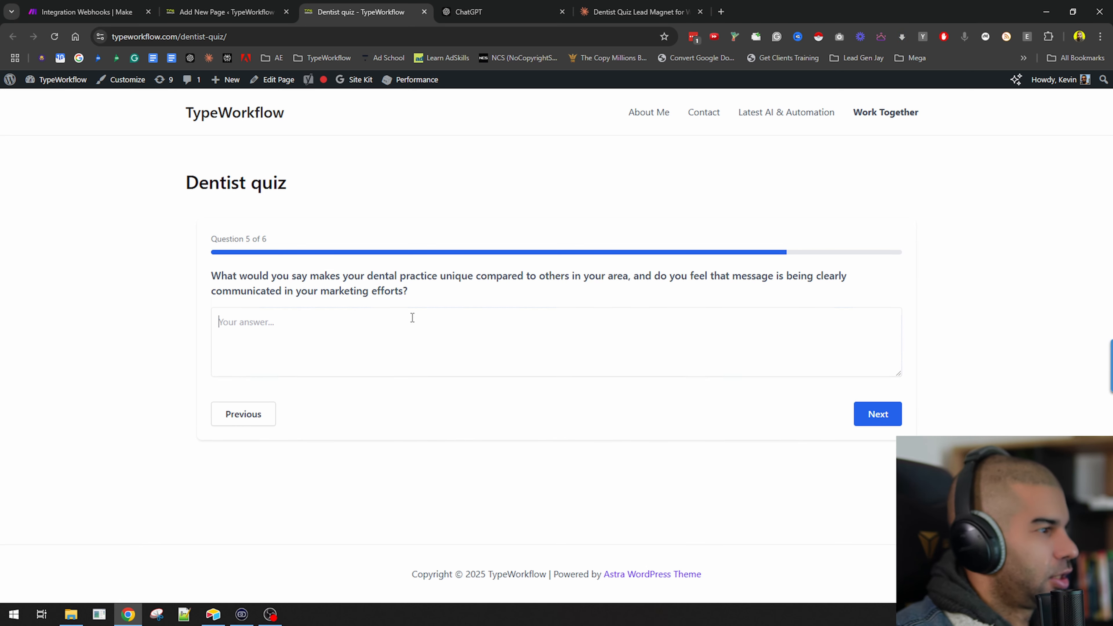
type("i don't really k")
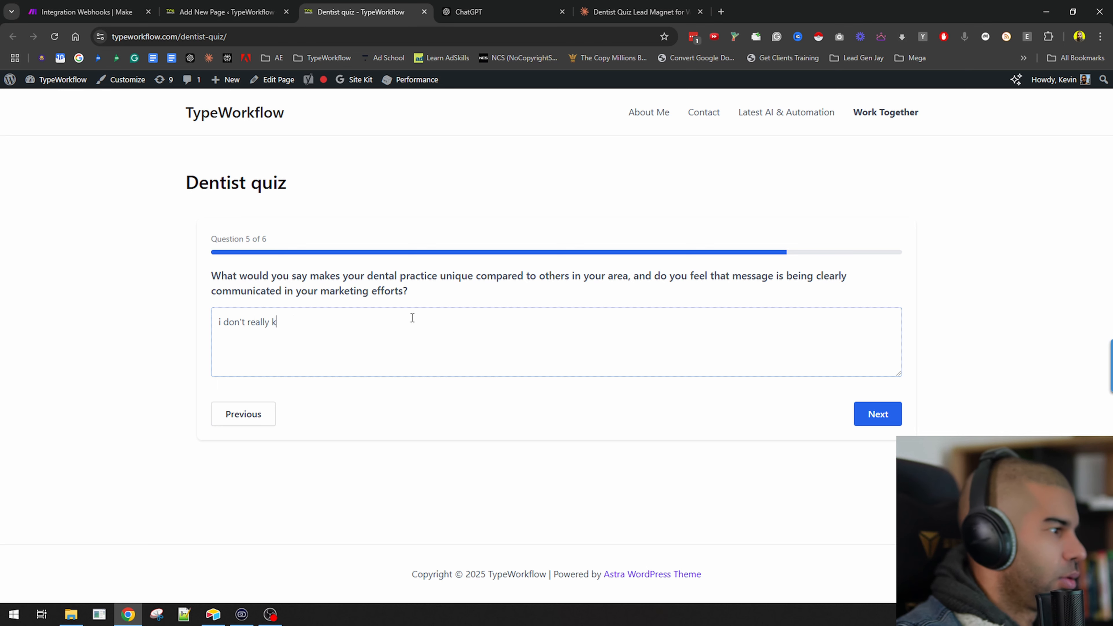
type("now")
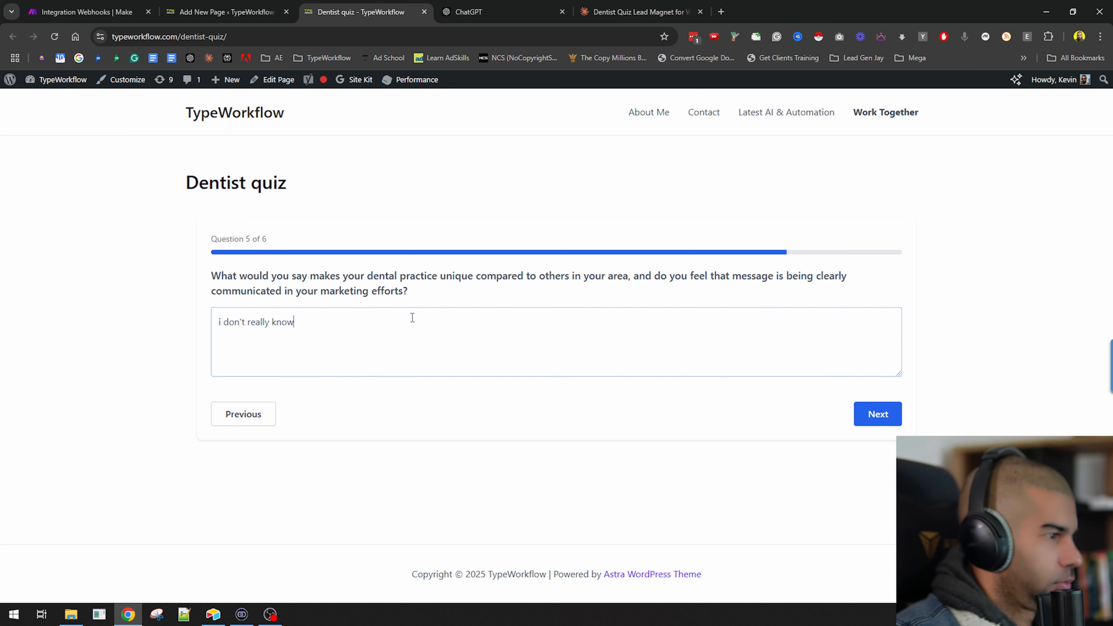
left_click(866, 410)
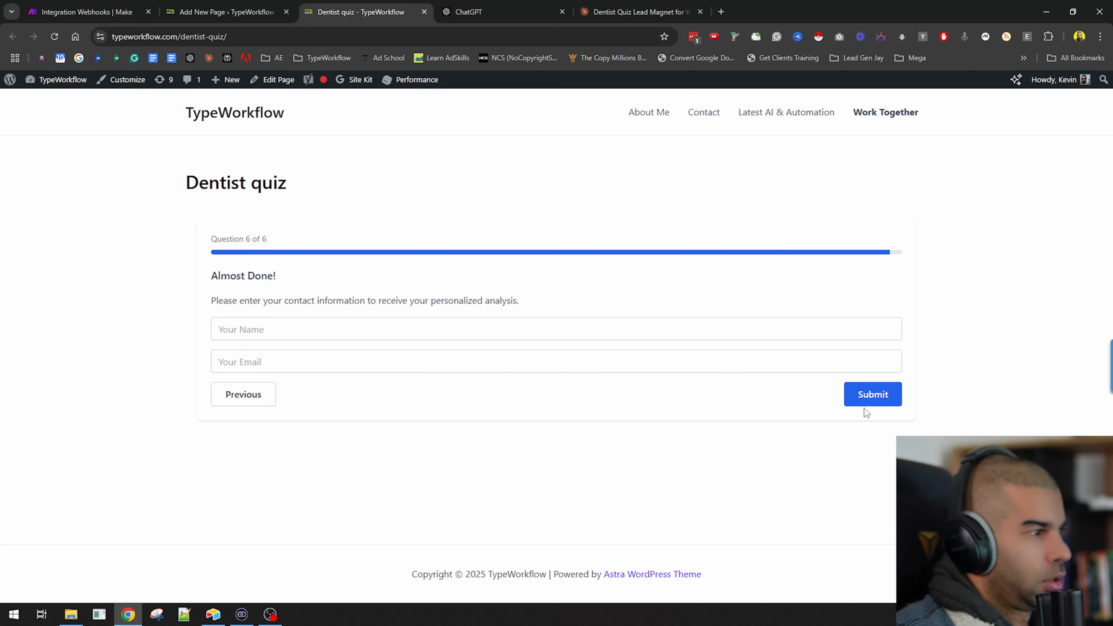
Submit the quiz with a contact name and e-mail address and inspect the received webhook bundle in Make.com.
left_click(265, 321)
type("kevin")
key("Tab")
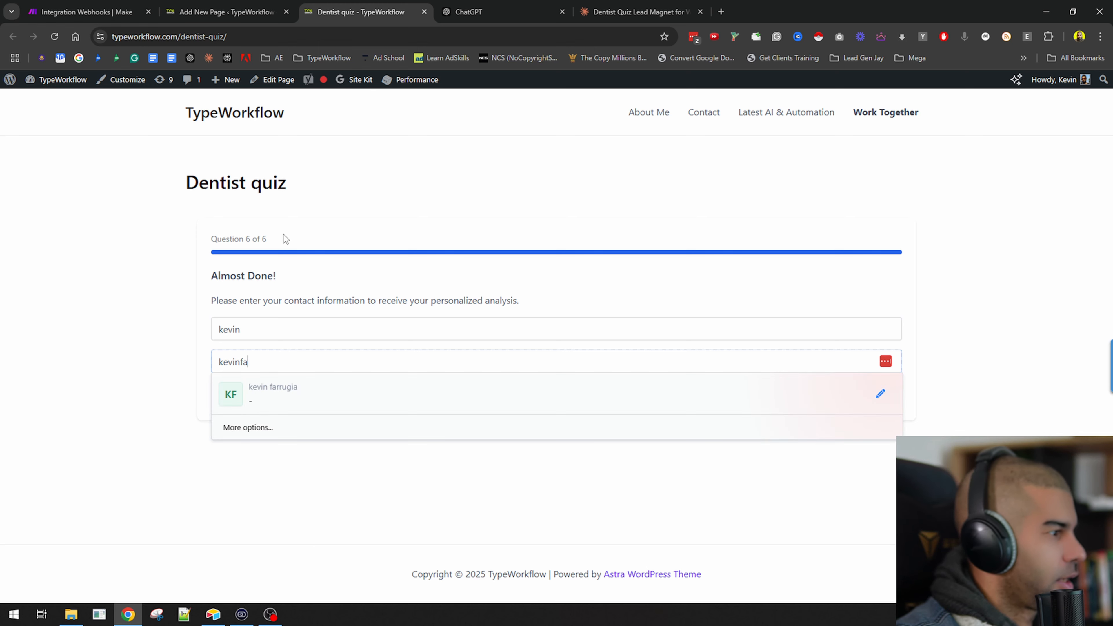
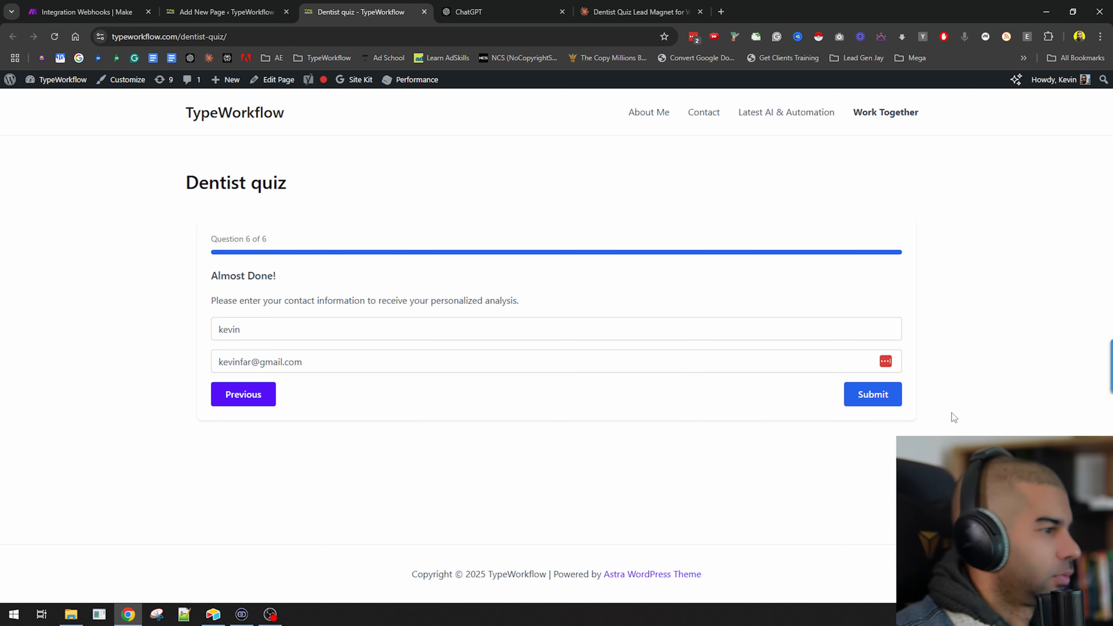
left_click(883, 397)
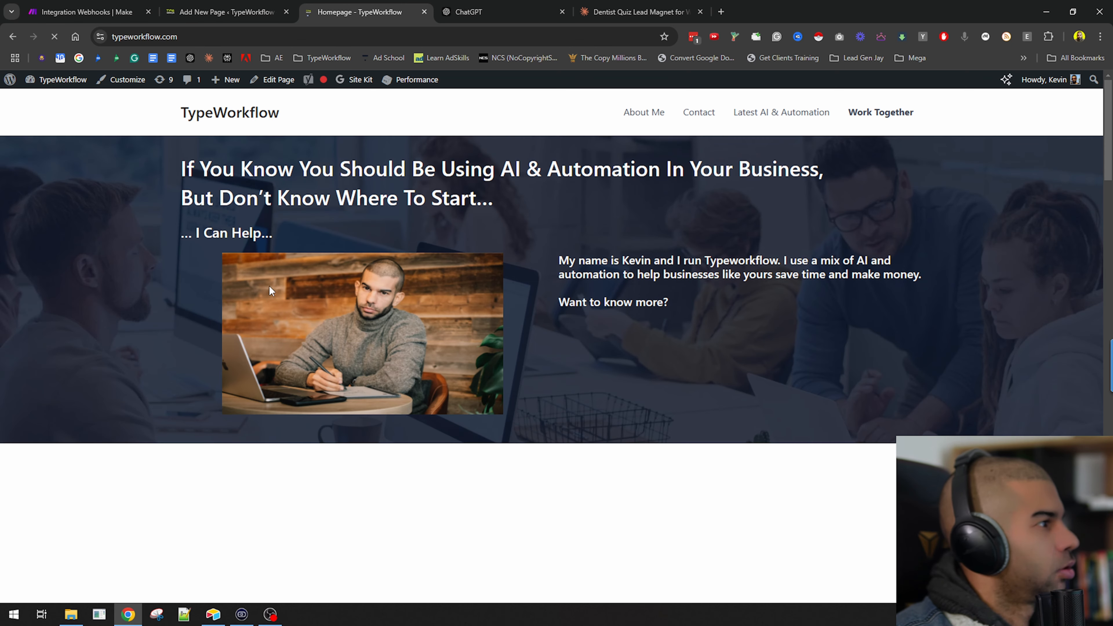
left_click(84, 6)
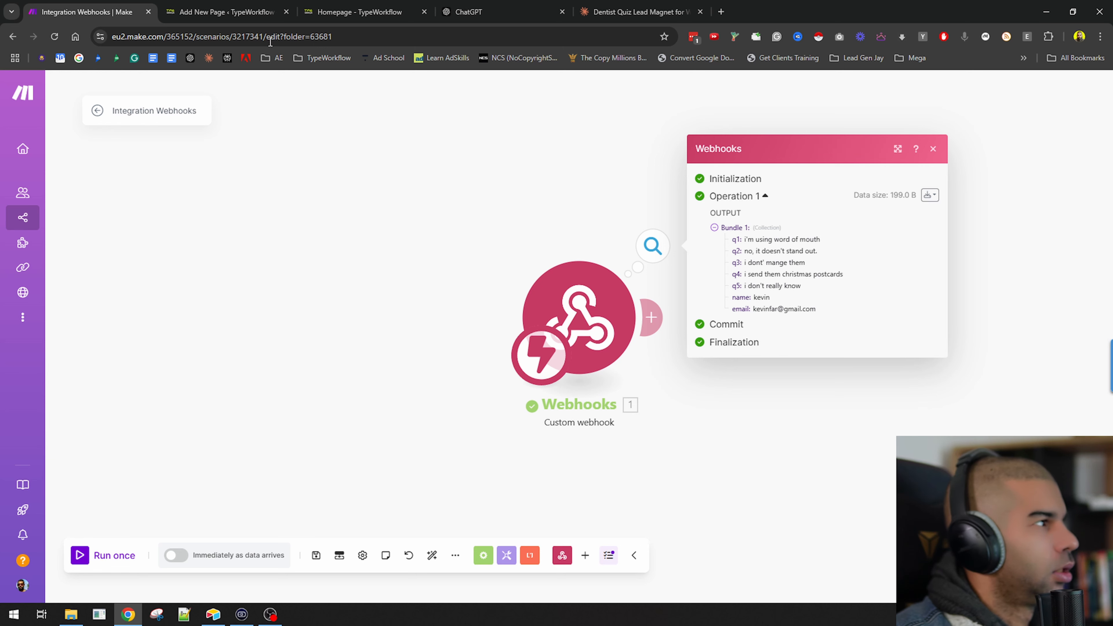
Add an OpenAI Create a Completion (Prompt) module after the Webhooks trigger.
left_click_drag(642, 284, 382, 295)
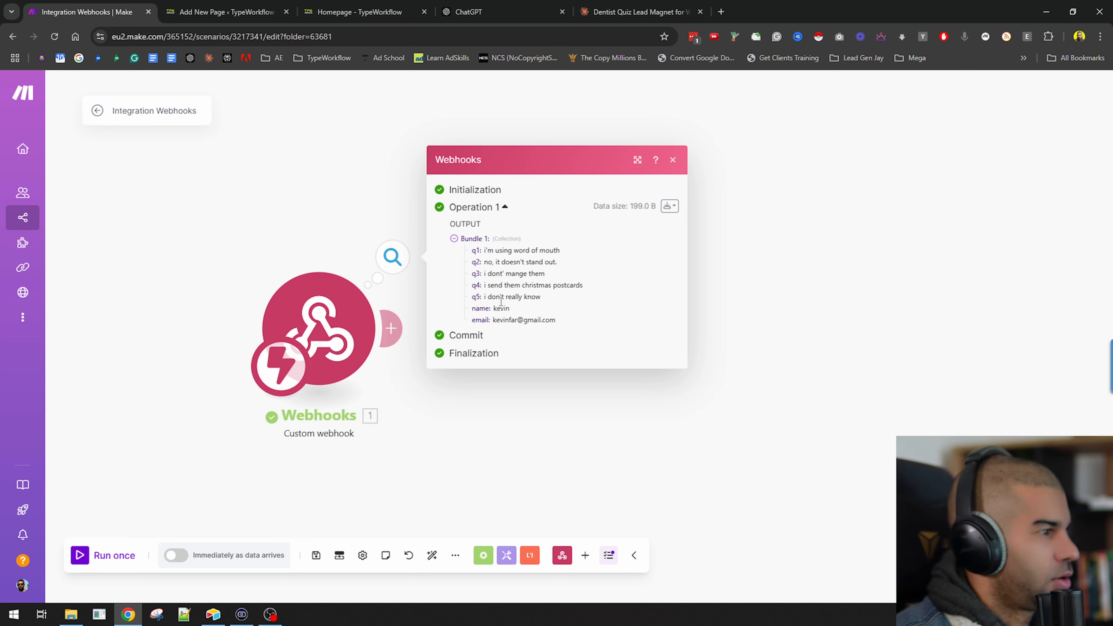
left_click(398, 337)
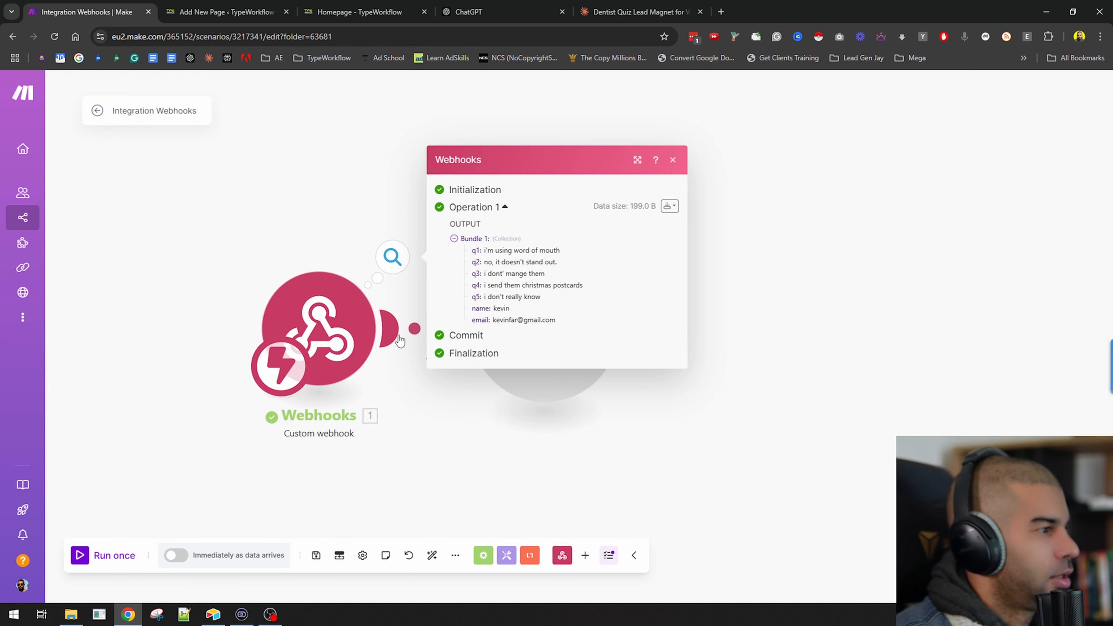
left_click(683, 356)
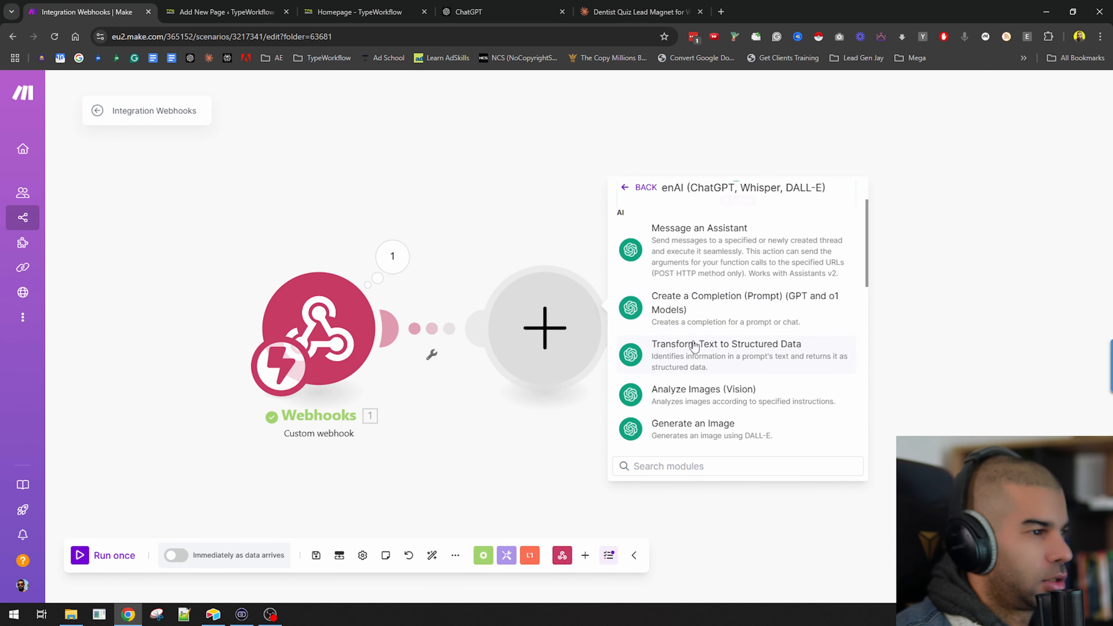
left_click(694, 309)
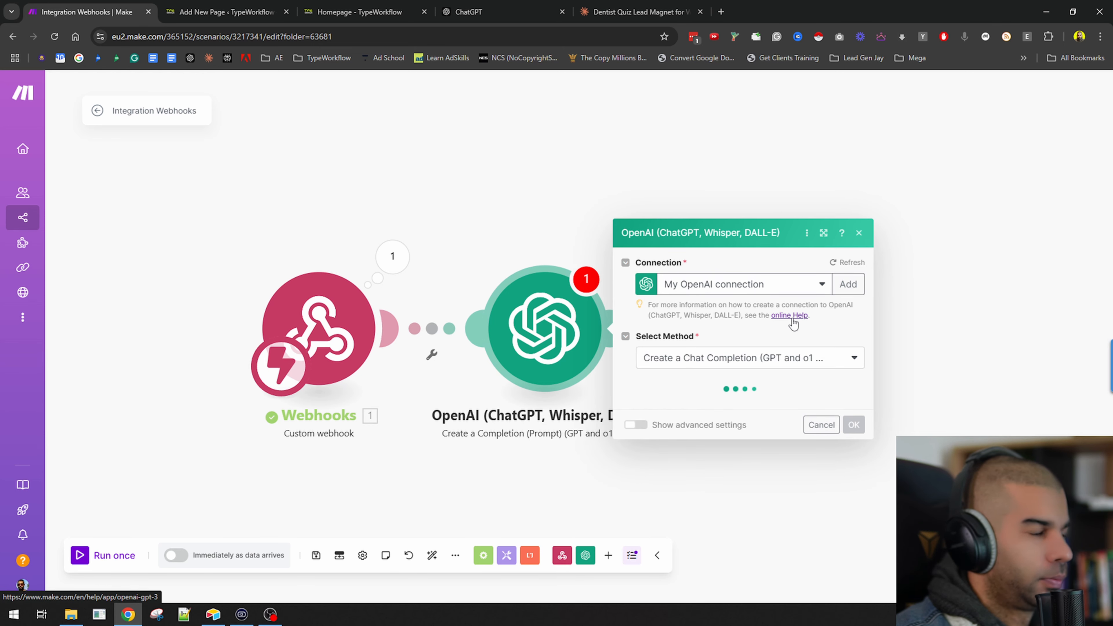
Set the completion model to GPT-4o: gpt-4o-2024-11-20.
left_click(687, 324)
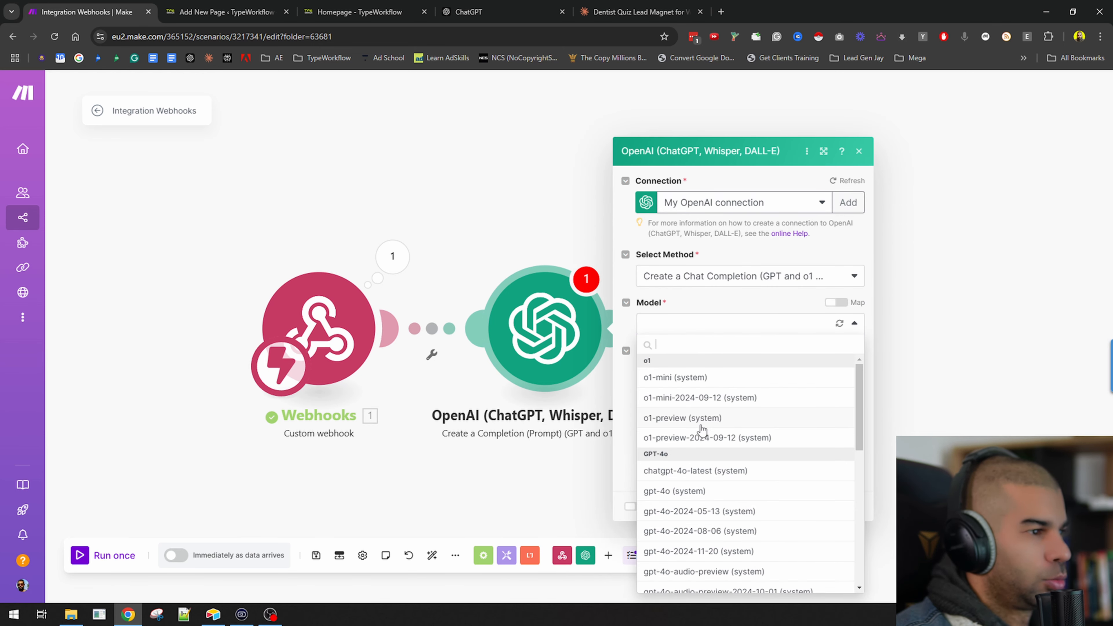
left_click(702, 572)
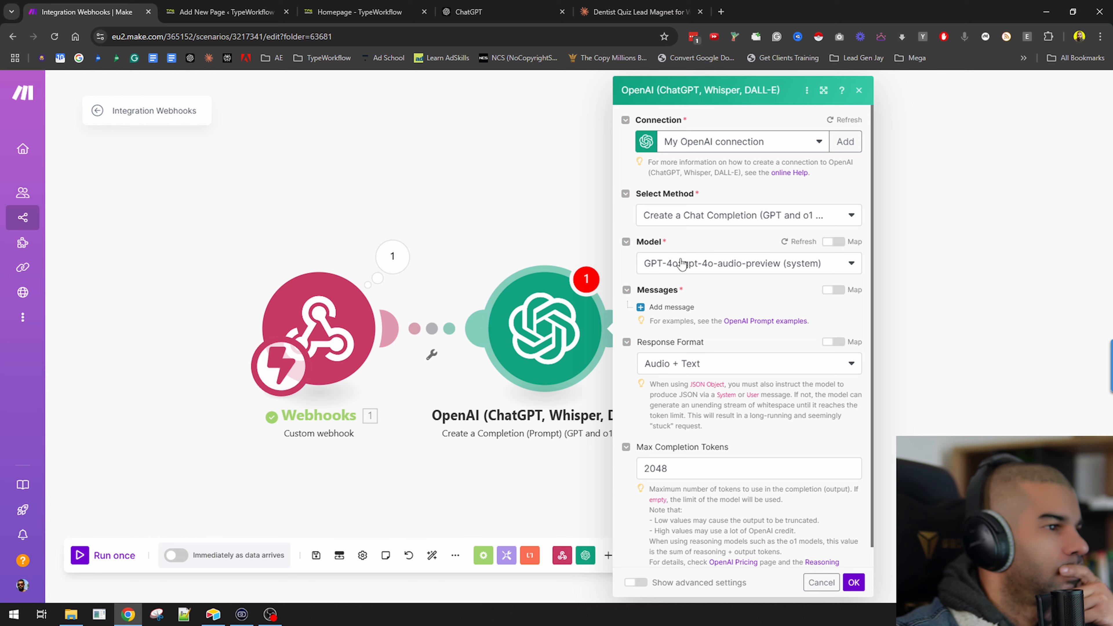
left_click(680, 263)
left_click(691, 490)
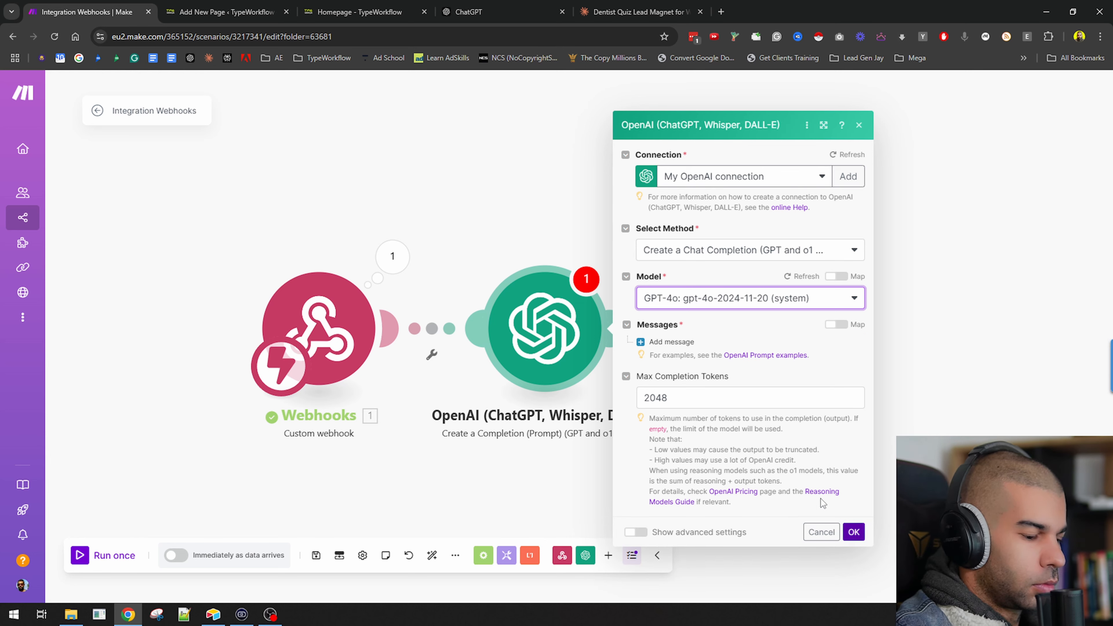
Add a User message with the prompt "i asked a dentist these questions (and he game me these answers), create a lead magnet for this dentist:".
left_click(669, 341)
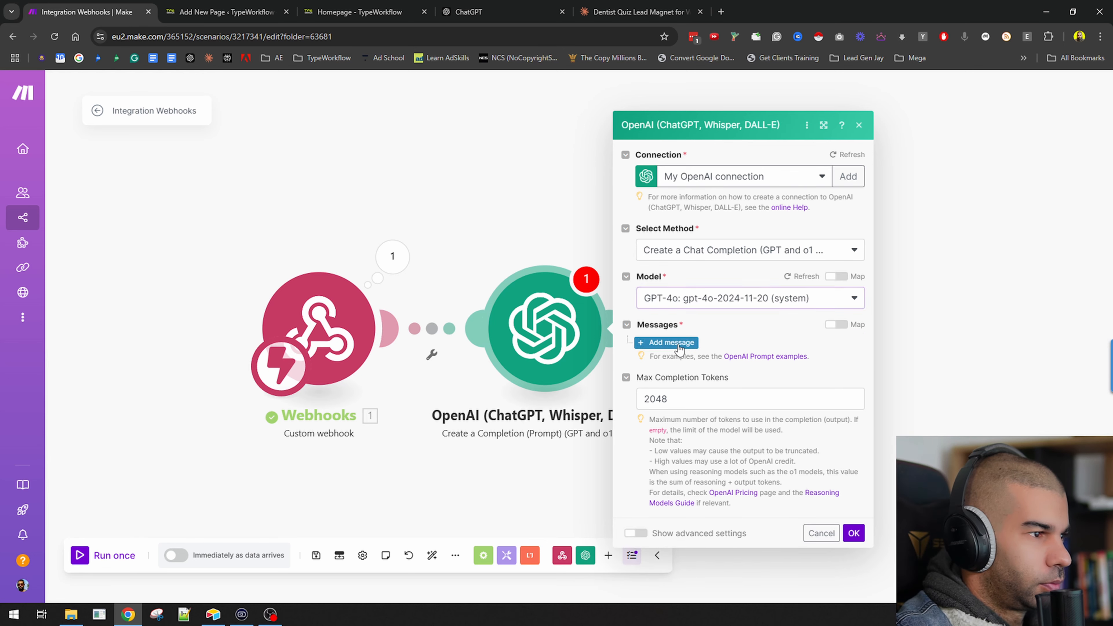
left_click(729, 386)
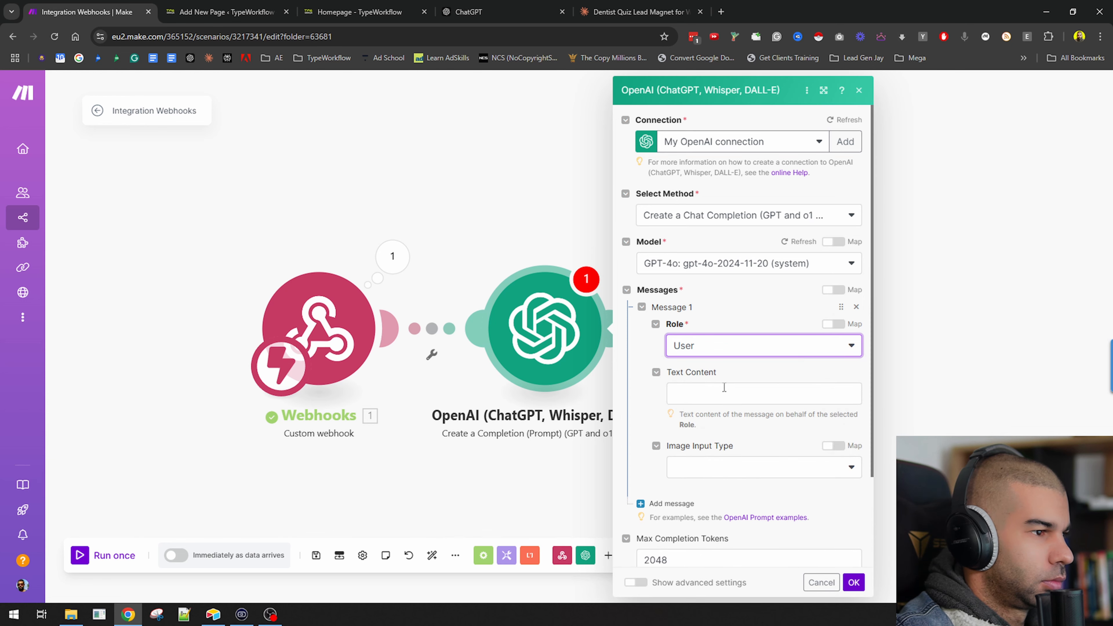
left_click(723, 390)
type("i asked a dentist these questions")
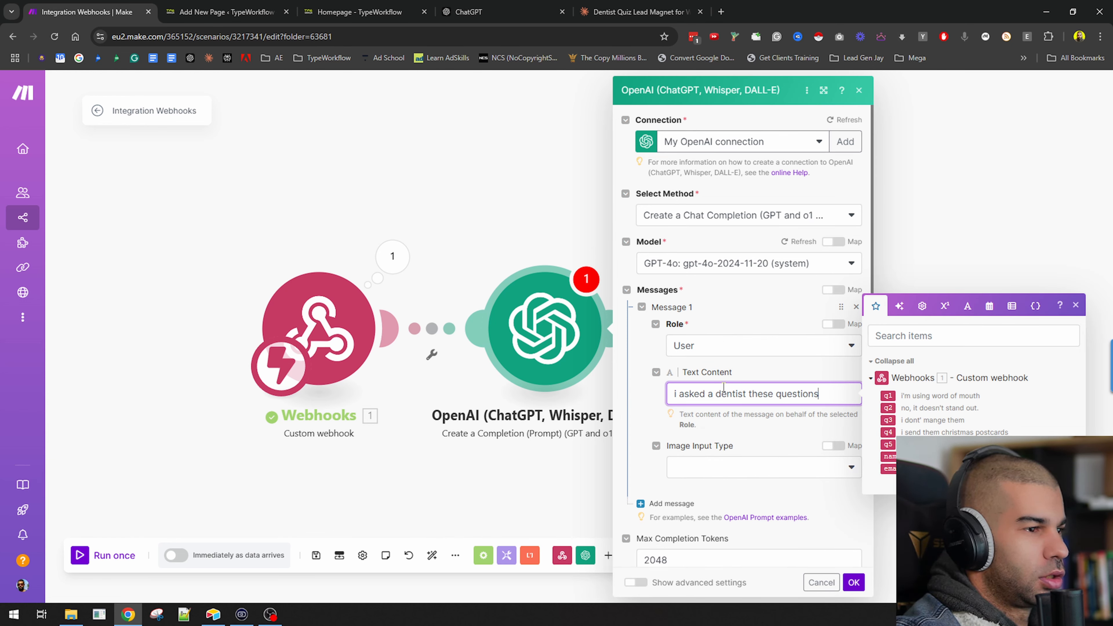
type(" (and th")
key("BackSpace")
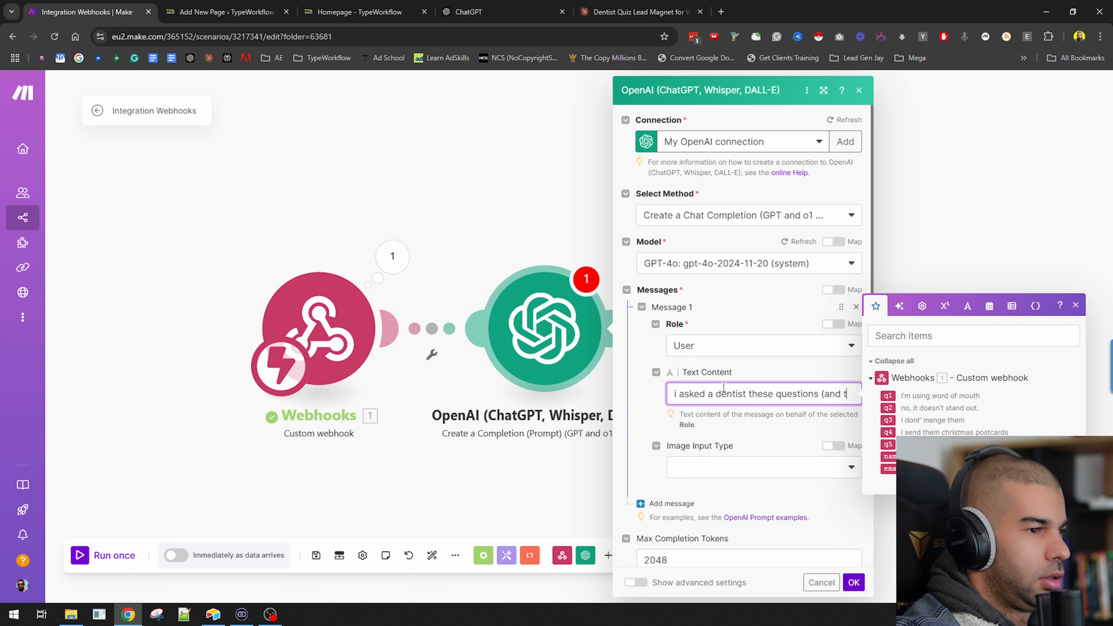
type("game me these answers), create")
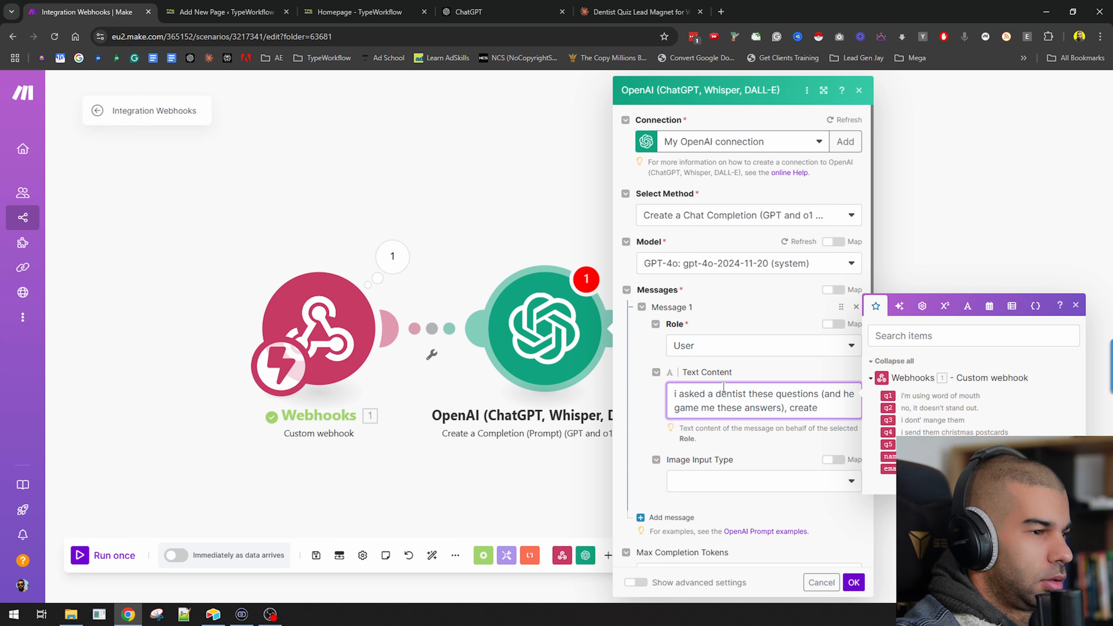
type("lead magnet for this")
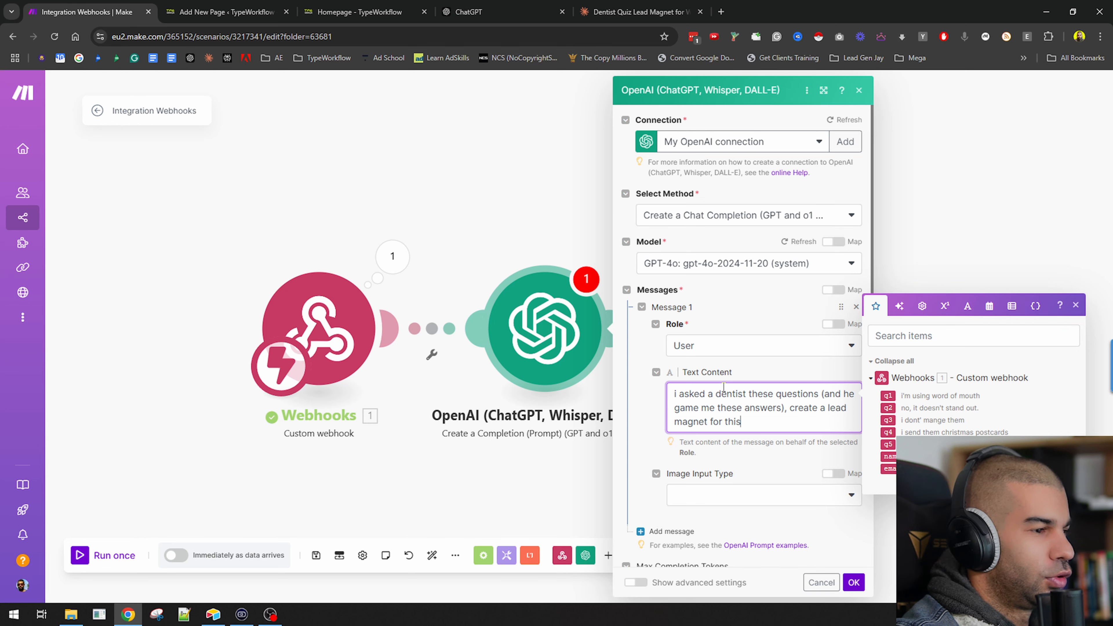
key("Return")
key("Return")
key("Return")
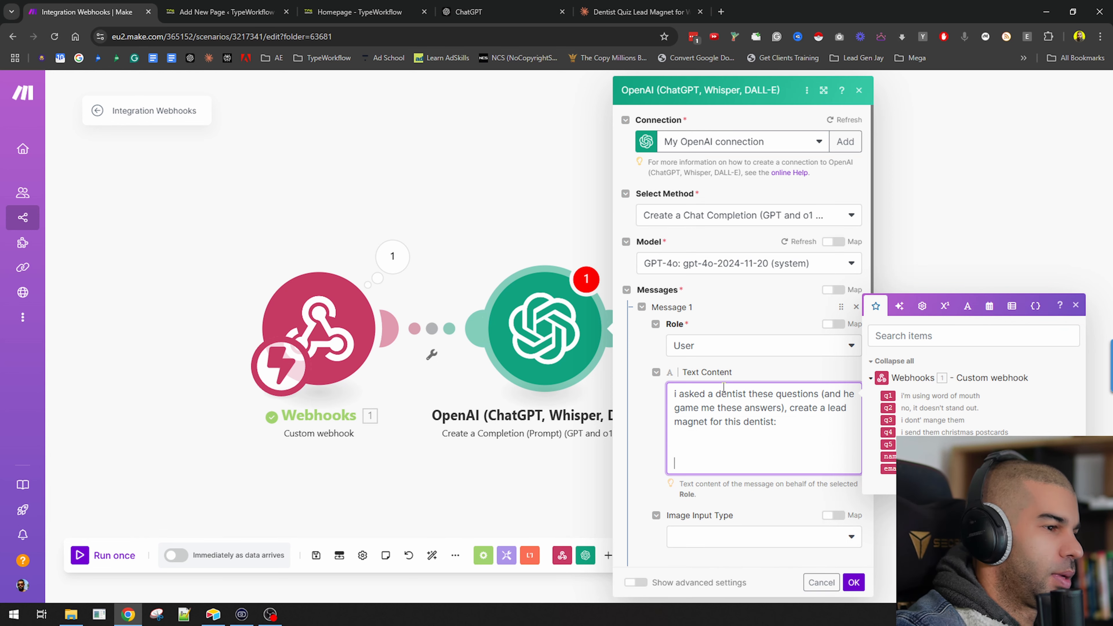
Insert the webhook's q1 to q5 answer fields into the message, each on its own line.
left_click(888, 396)
left_click(888, 449)
key("Return")
left_click(888, 462)
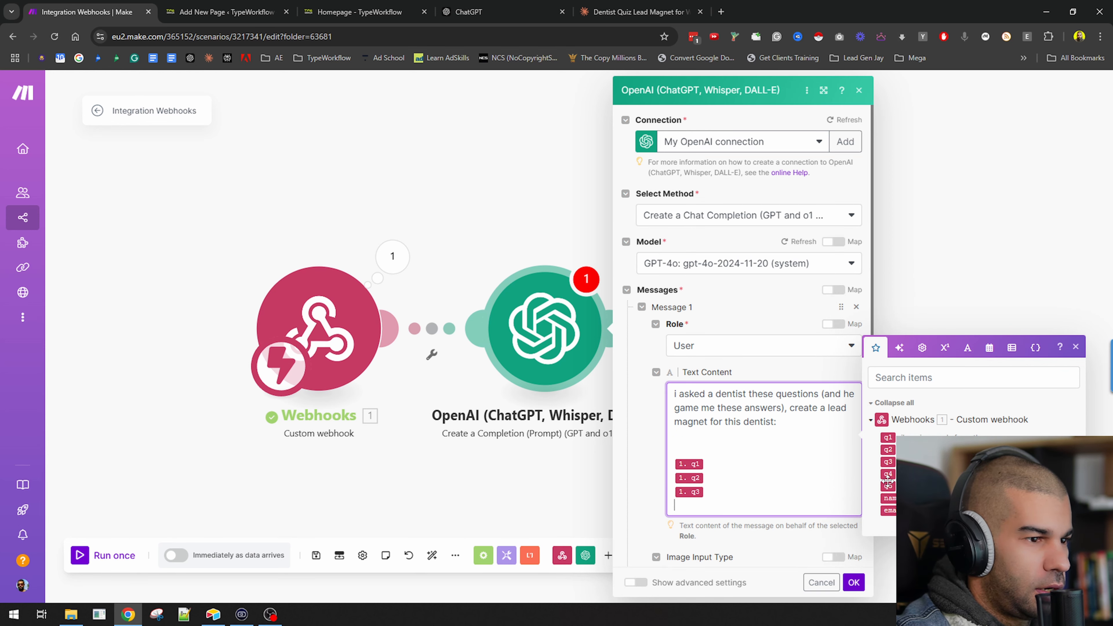
key("Return")
left_click(888, 474)
key("Return")
left_click(888, 486)
key("Return")
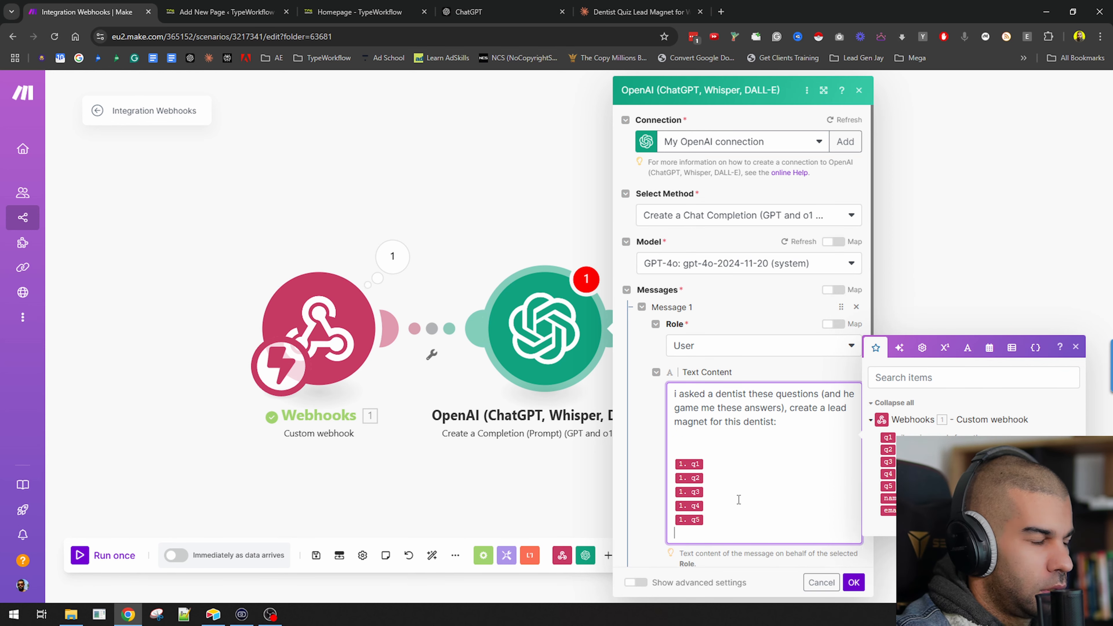
Add a "dentist name:" line followed by the webhook's name field above the answers.
left_click(756, 440)
key("Return")
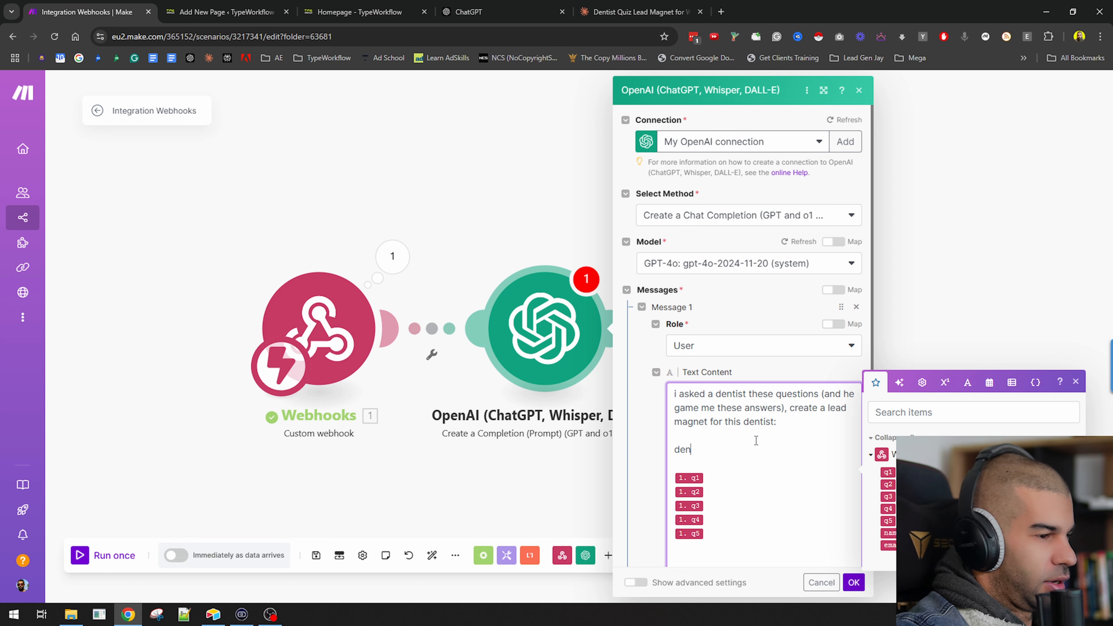
type("dentist name:")
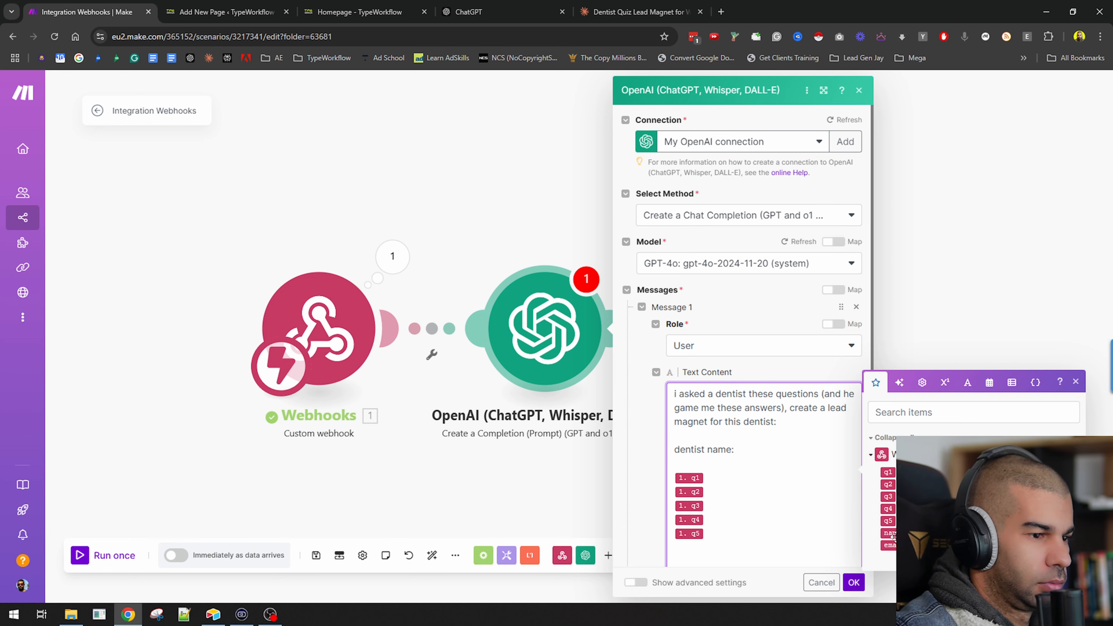
left_click(888, 533)
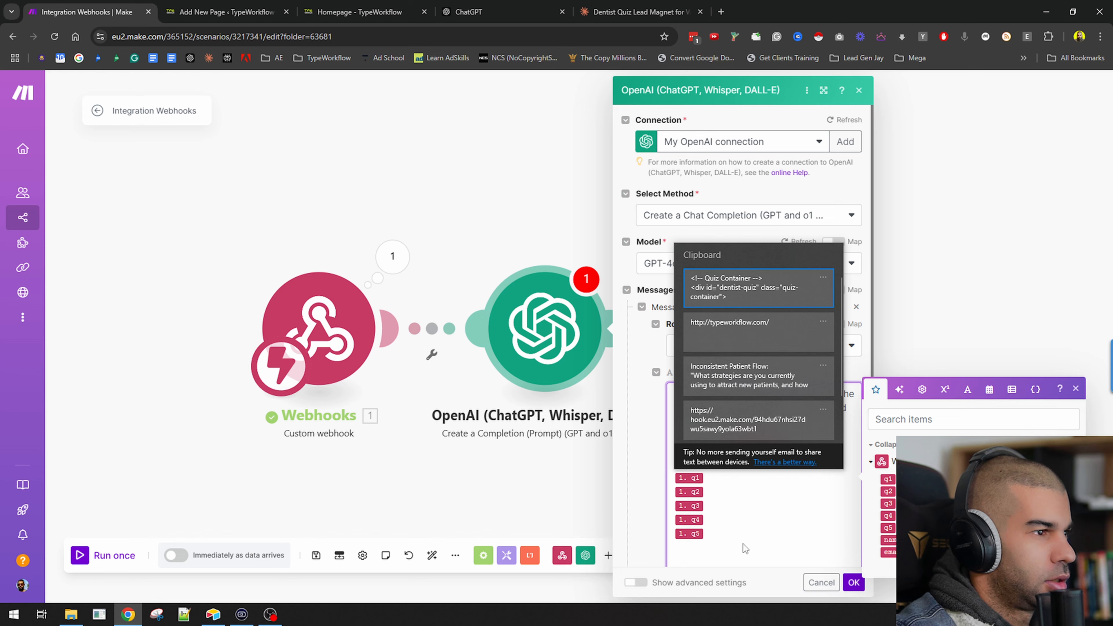
Copy each of the five dentist questions from the ChatGPT conversation.
left_click(482, 12)
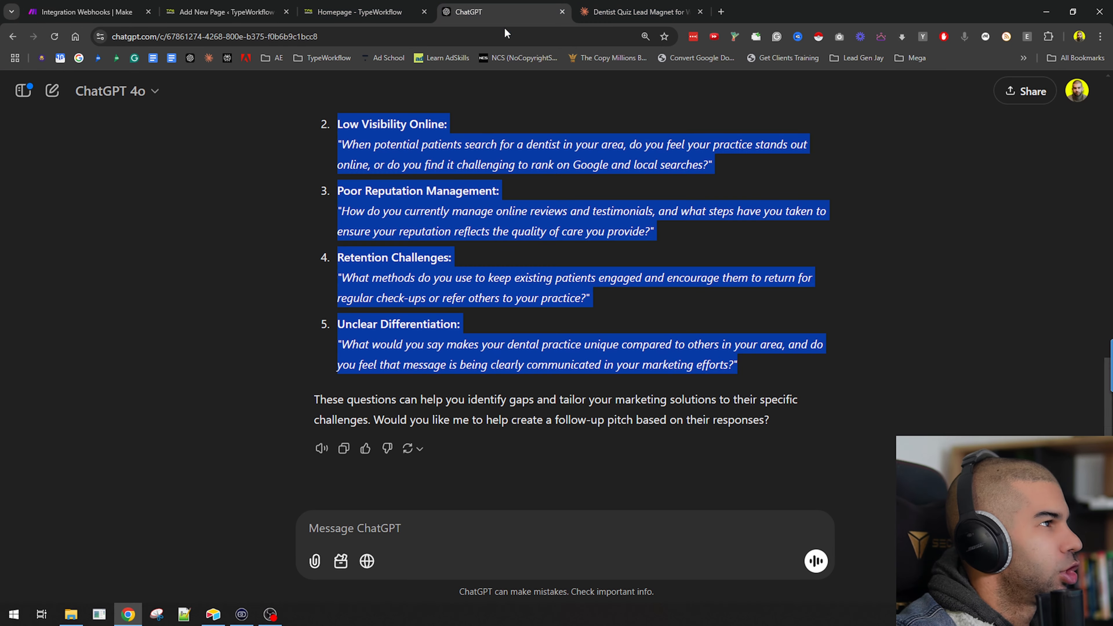
scroll(375, 222, "up", 3)
scroll(428, 310, "up", 3)
scroll(401, 220, "down", 4)
triple_click(402, 221)
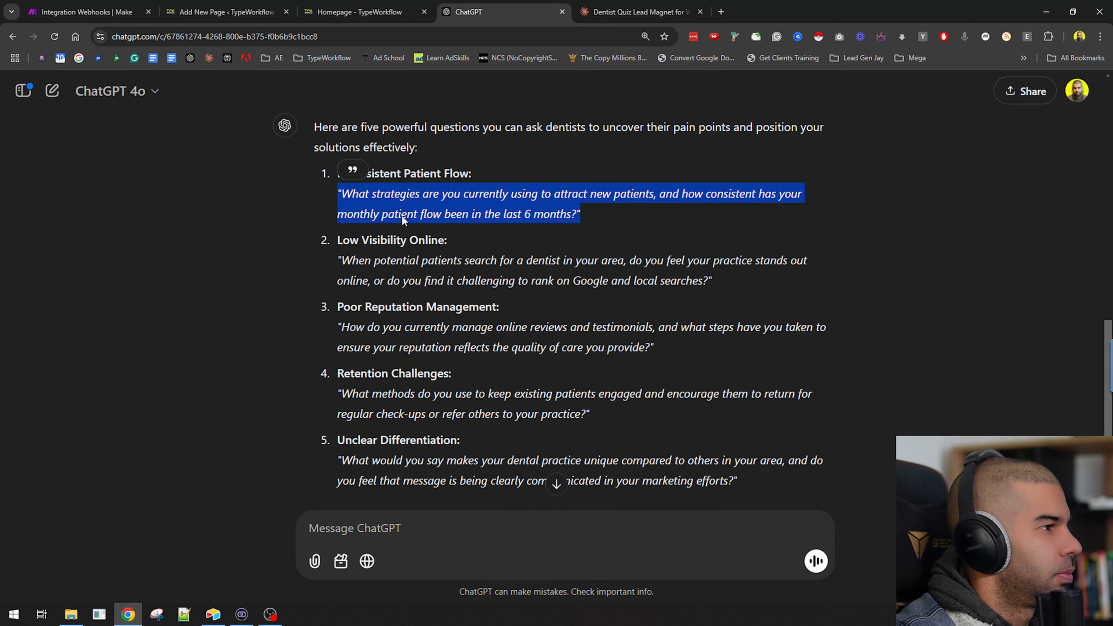
triple_click(361, 276)
triple_click(392, 357)
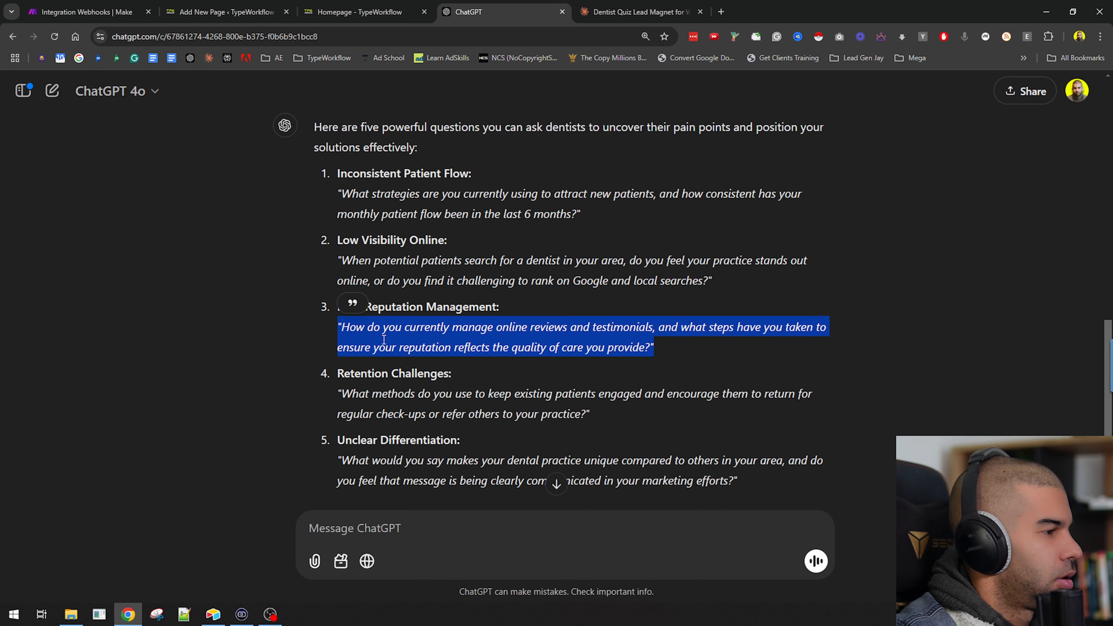
left_click(380, 414)
triple_click(379, 413)
triple_click(405, 472)
key("super+c")
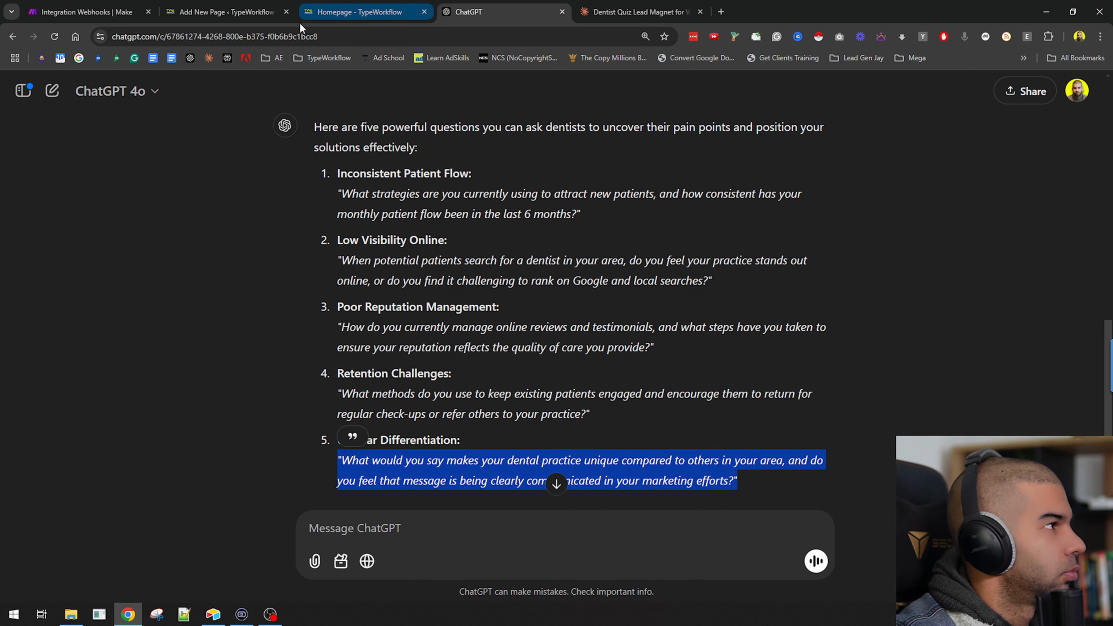
Paste the fifth question, followed by a colon, before the q5 answer in the message.
left_click(64, 9)
left_click(747, 532)
key("super+v")
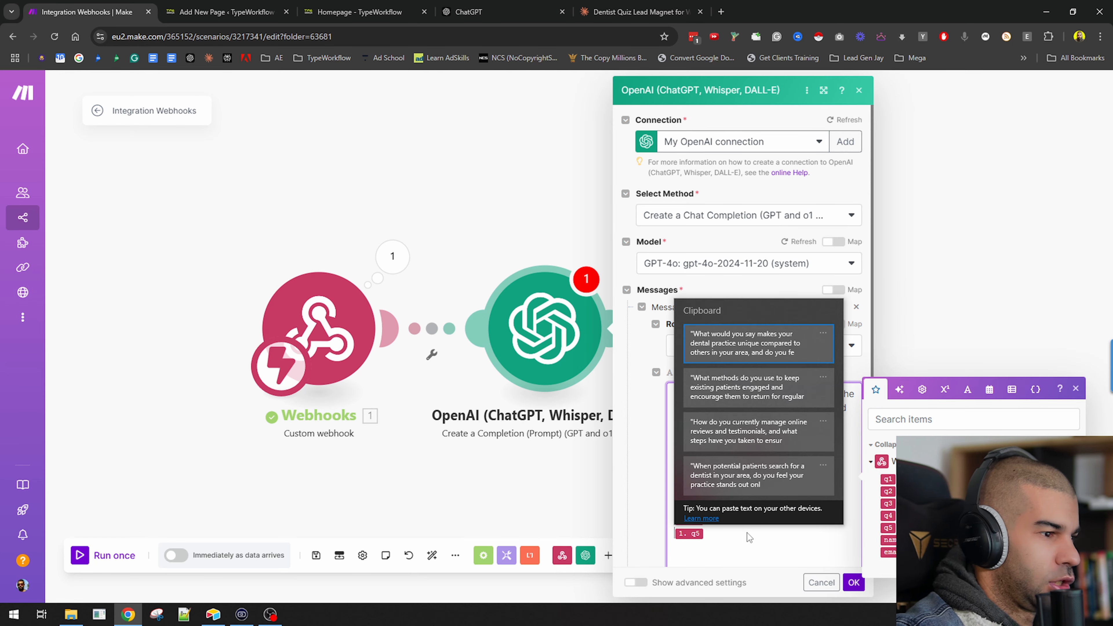
left_click(760, 344)
type(":")
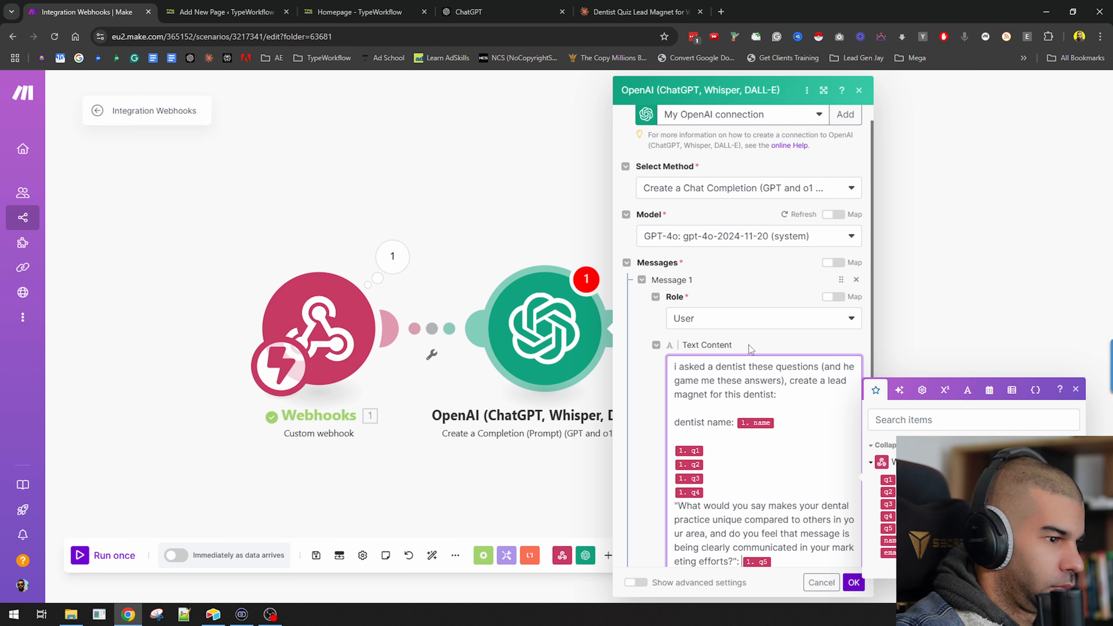
Paste the fourth question, followed by a colon, before the q4 answer.
key("Up")
key("Up")
key("Up")
key("super+v")
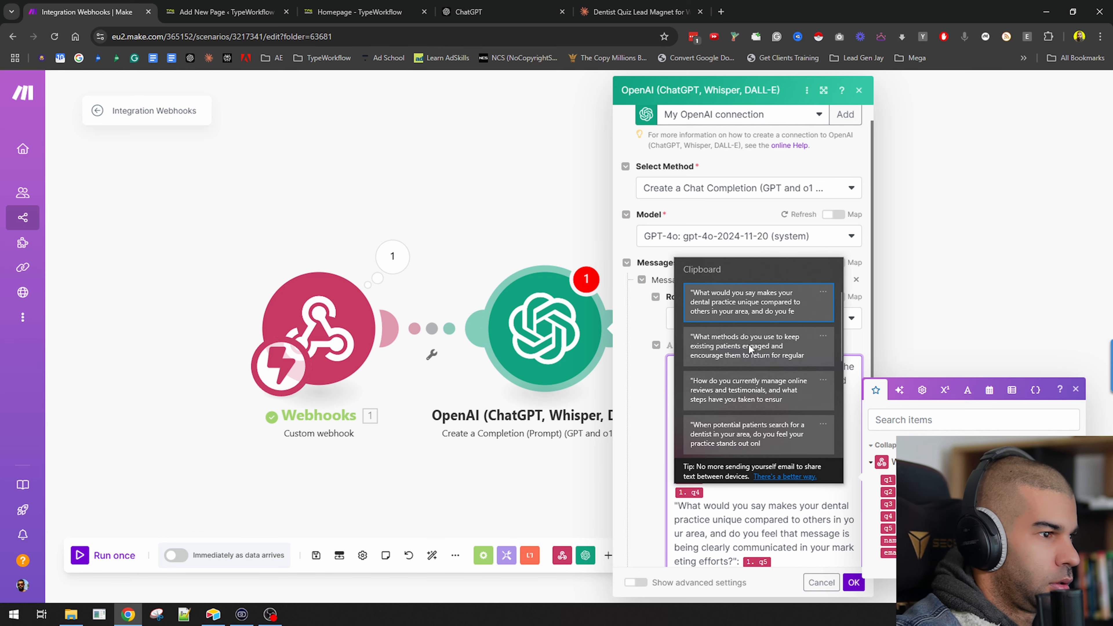
left_click(749, 344)
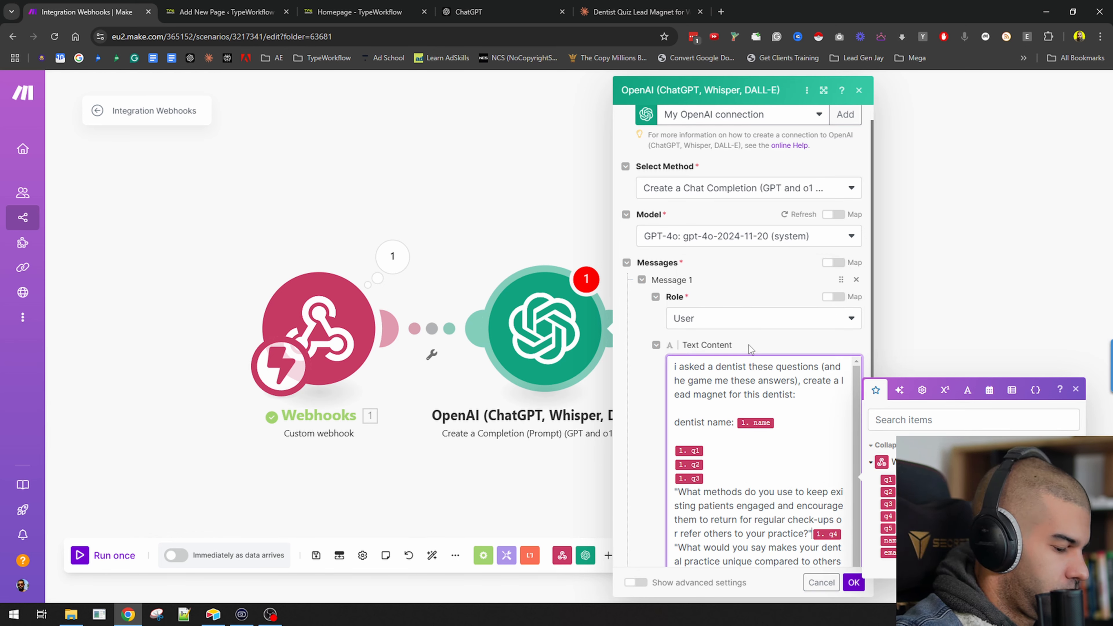
type("L:")
key("BackSpace")
key("BackSpace")
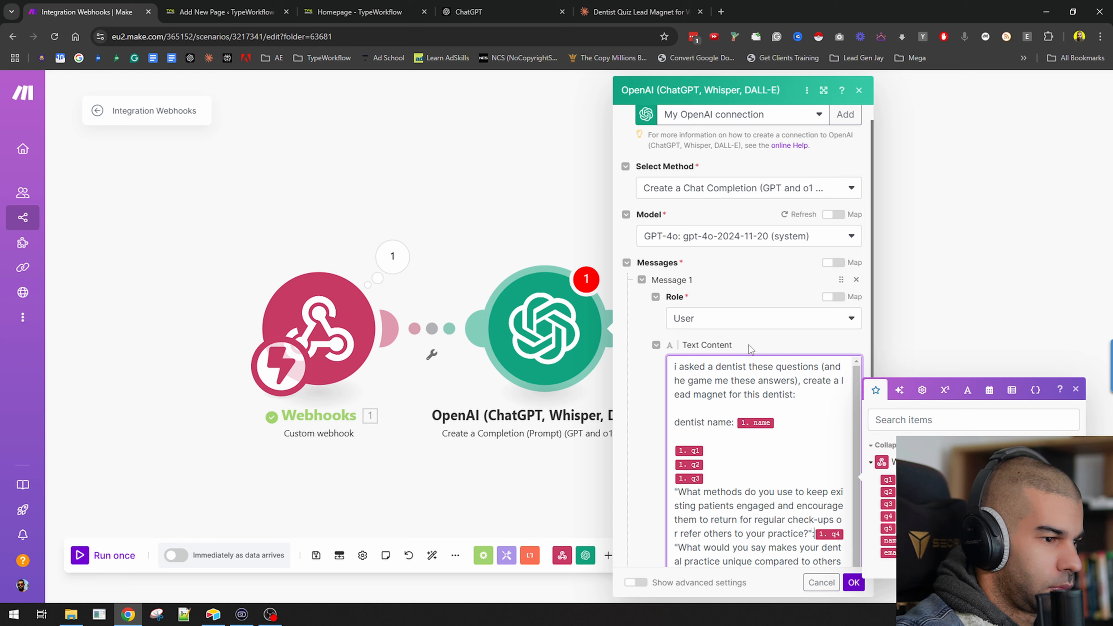
Insert "---" separator lines between the answer blocks in the message.
key("Return")
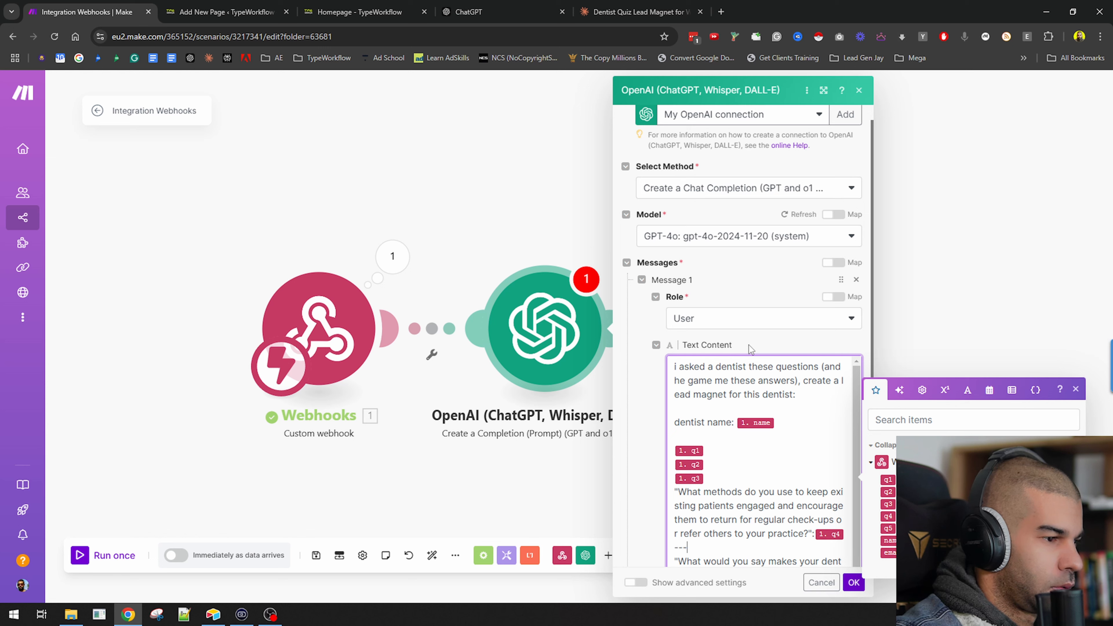
type("---")
key("Up")
key("Up")
key("Up")
key("Up")
key("Up")
key("Up")
key("Up")
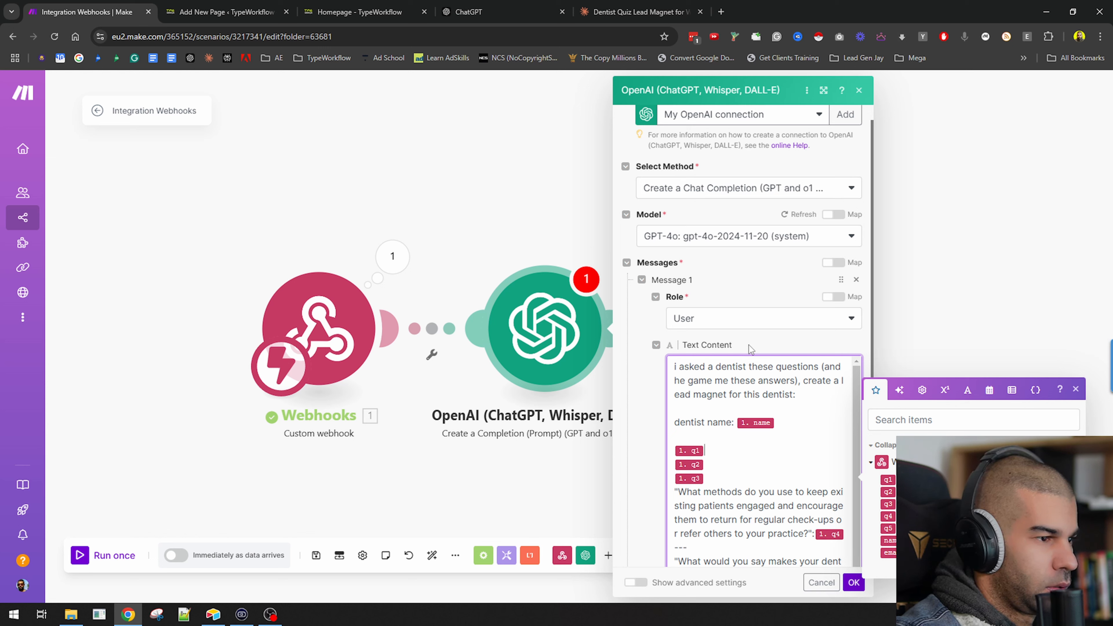
key("Return")
type("---")
key("Down")
key("Return")
type("---")
key("Down")
key("Return")
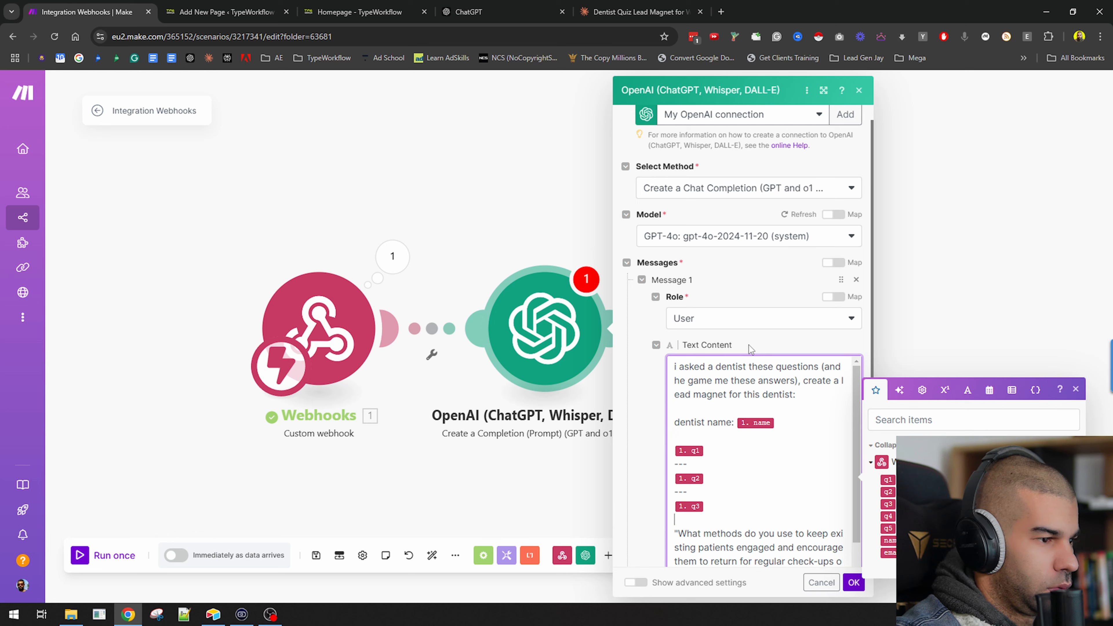
Paste the third question, followed by a colon, before the q3 answer.
key("super+v")
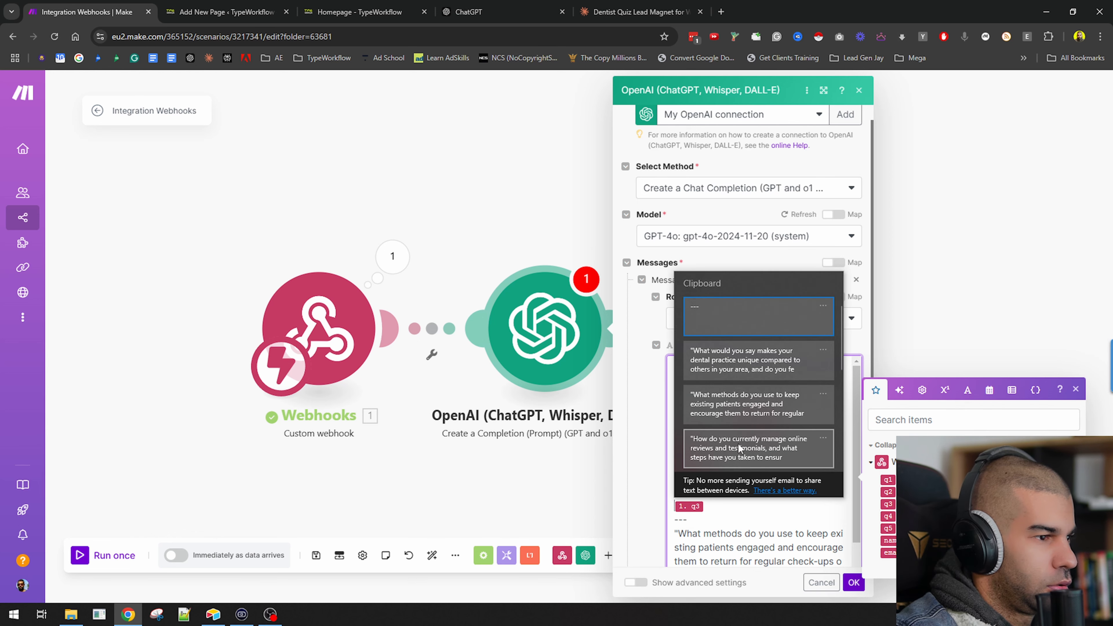
left_click(738, 464)
type(":")
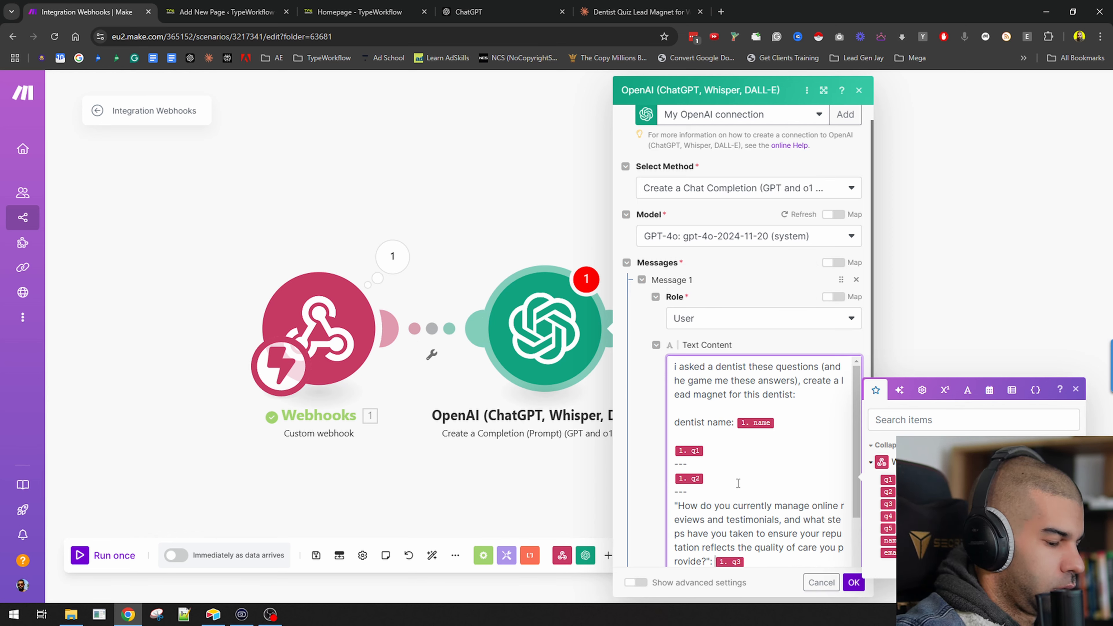
Paste the second question, followed by a colon, before the q2 answer.
key("Left")
key("super+v")
key("Down")
key("Down")
key("Down")
key("Down")
key("Down")
key("Down")
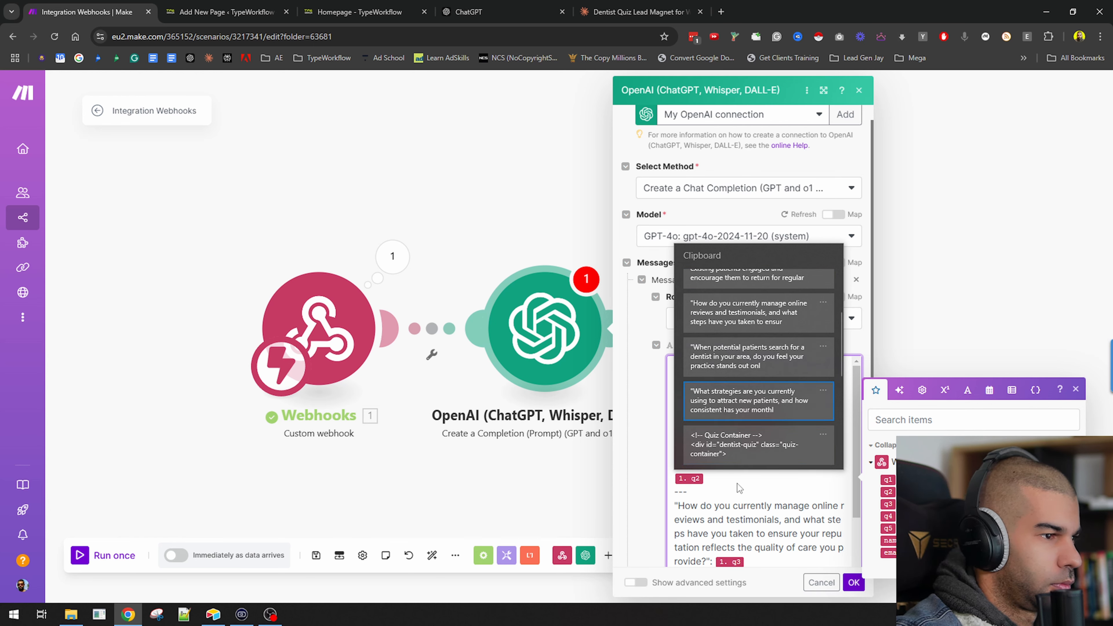
key("Return")
type(":")
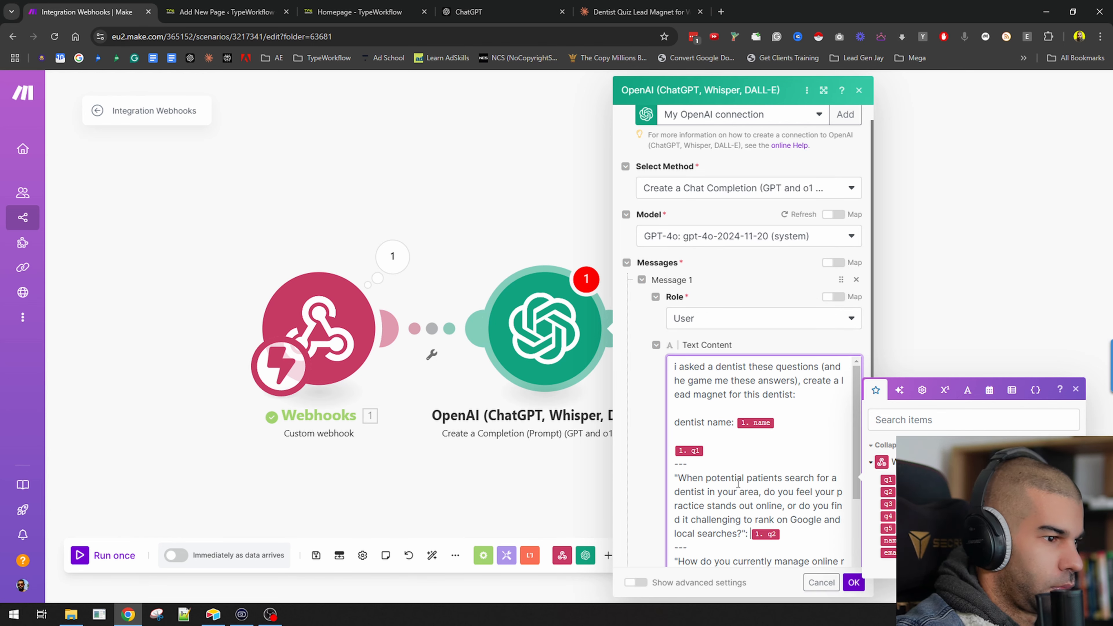
Paste the first question from the clipboard history, followed by a colon, before the q1 answer, and save the module.
key("super+v")
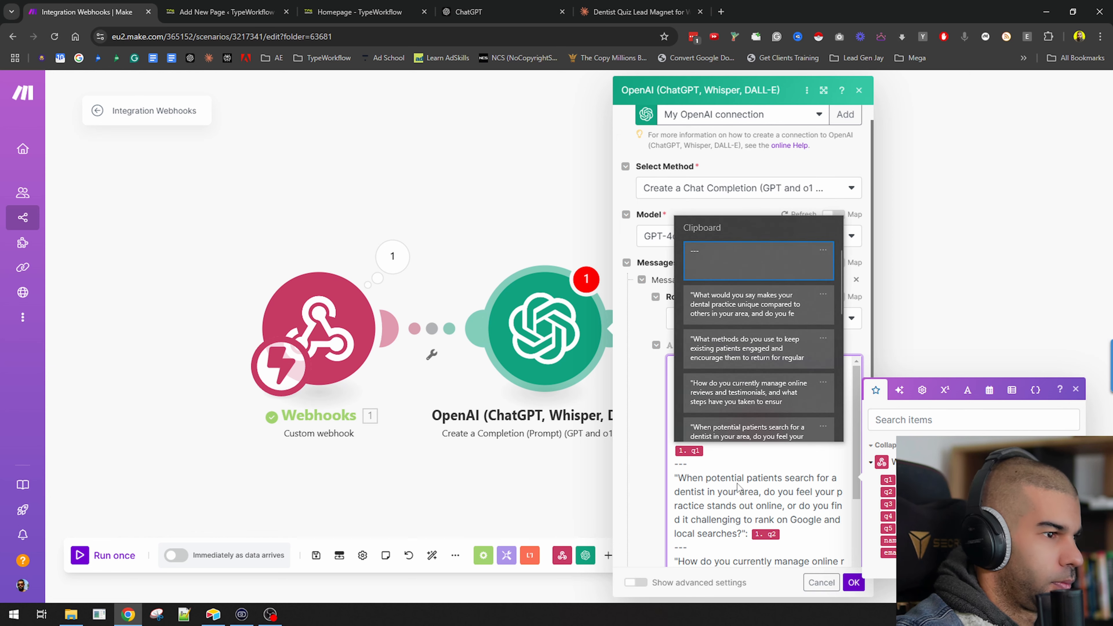
key("Down")
key("Down")
key("Down")
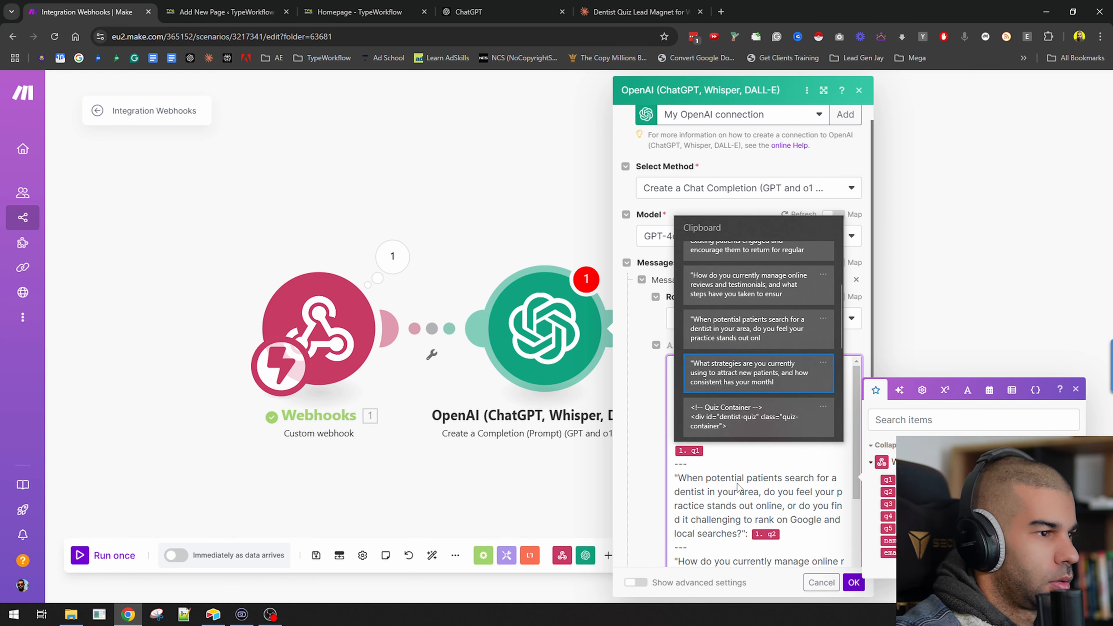
key("Return")
type(":")
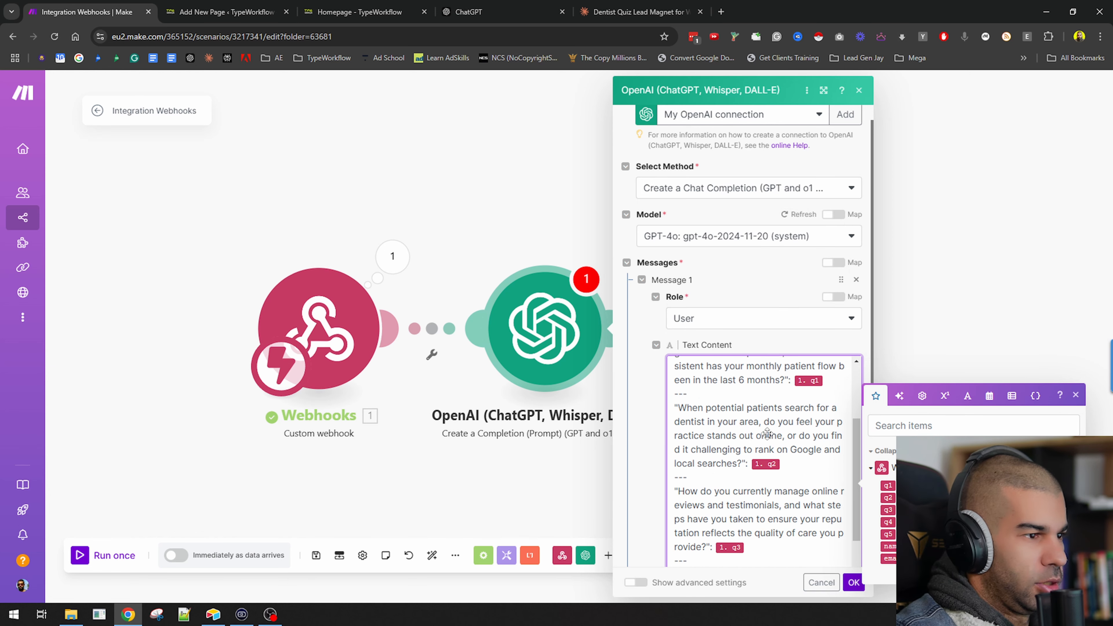
left_click(854, 584)
Reopen the OpenAI module beside the ChatGPT chat and compare the prompt's questions with ChatGPT's question list, then close it.
left_click(544, 372)
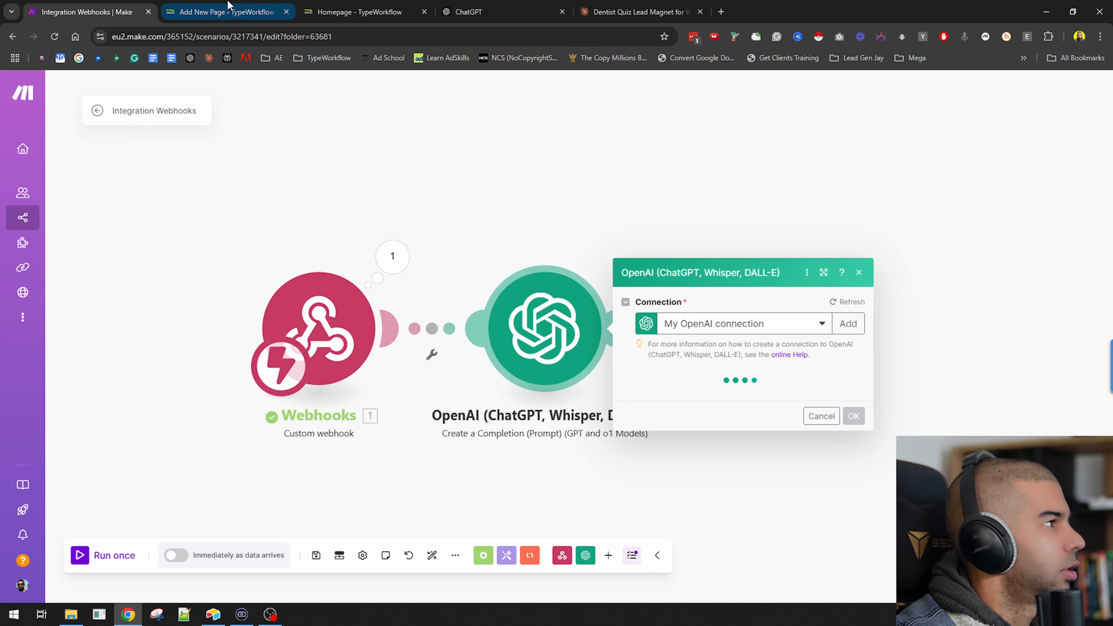
left_click(539, 10)
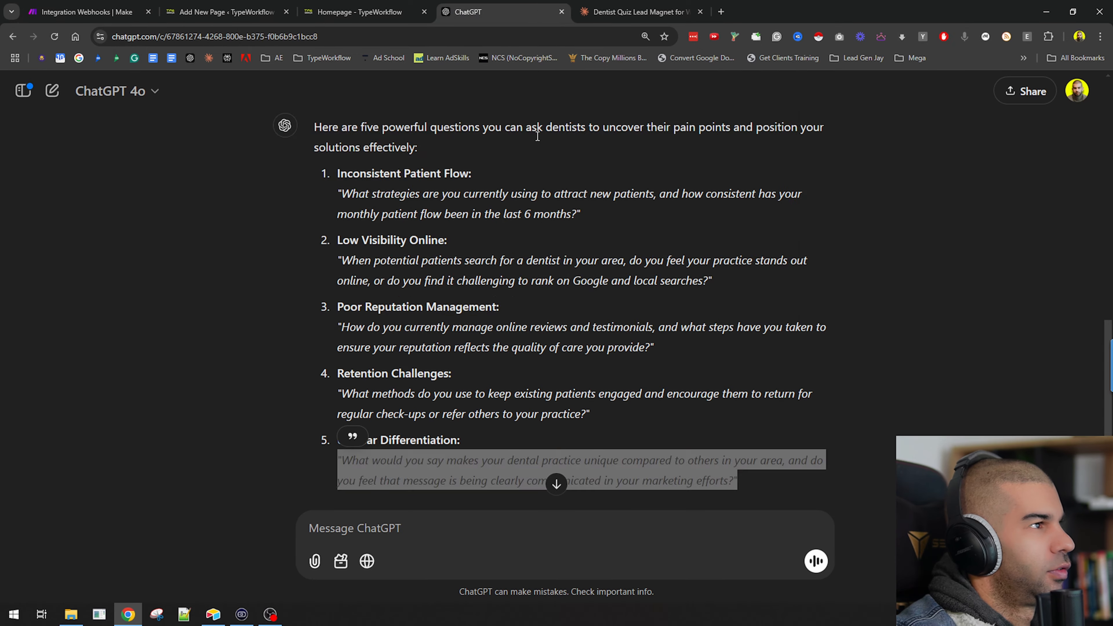
left_click_drag(537, 136, 1112, 206)
left_click(207, 147)
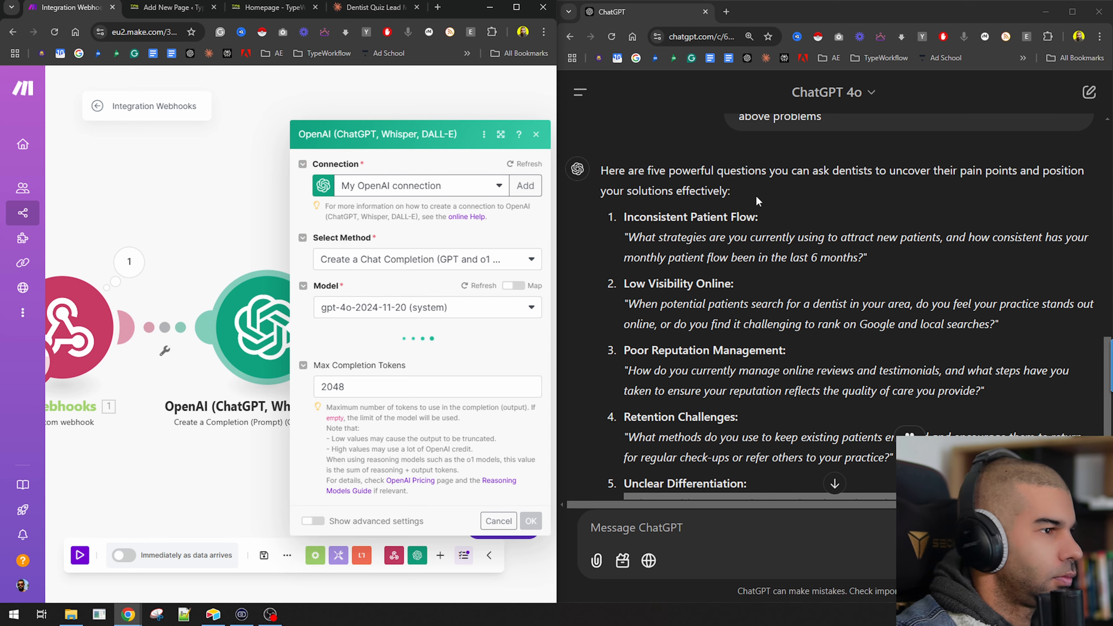
scroll(754, 194, "down", 1)
scroll(385, 331, "down", 5)
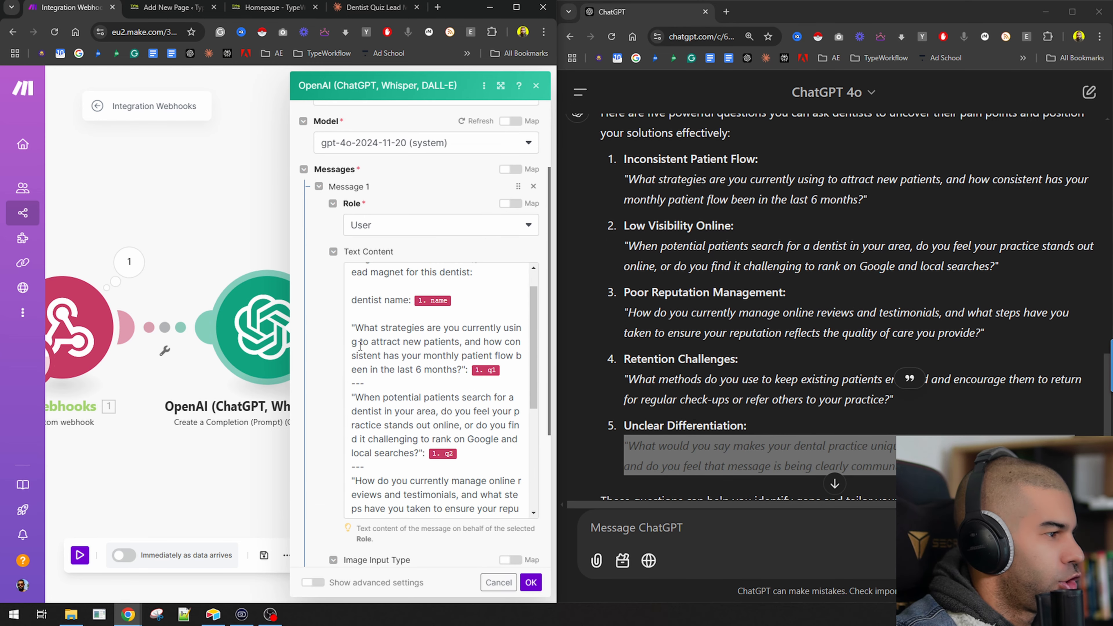
double_click(641, 246)
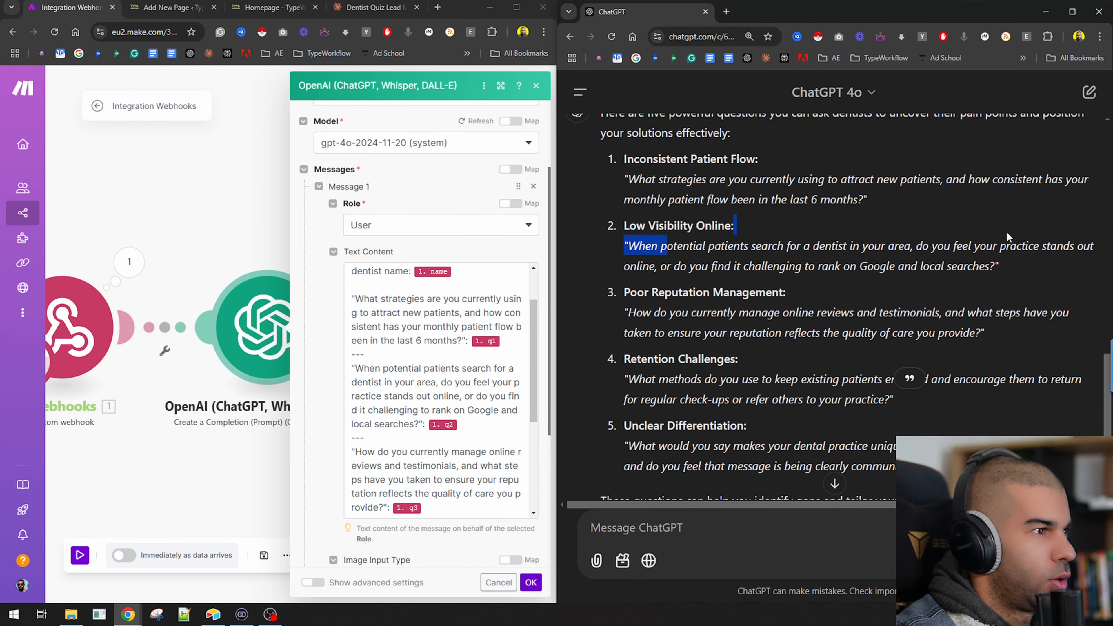
left_click_drag(654, 312, 863, 312)
scroll(438, 390, "down", 3)
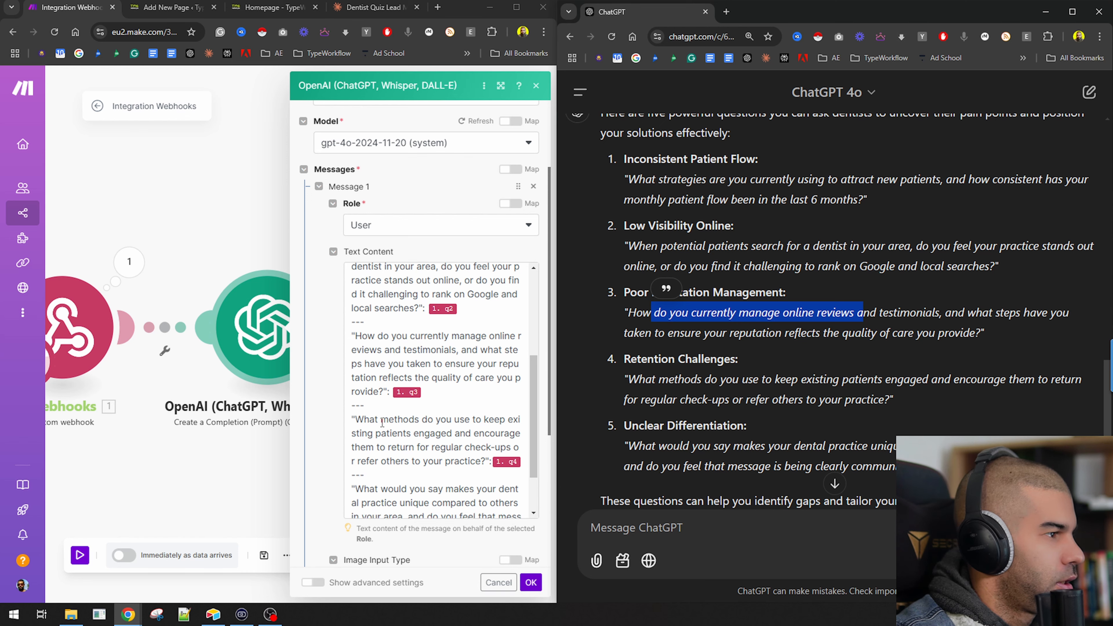
left_click_drag(402, 361, 428, 389)
left_click_drag(625, 371, 894, 399)
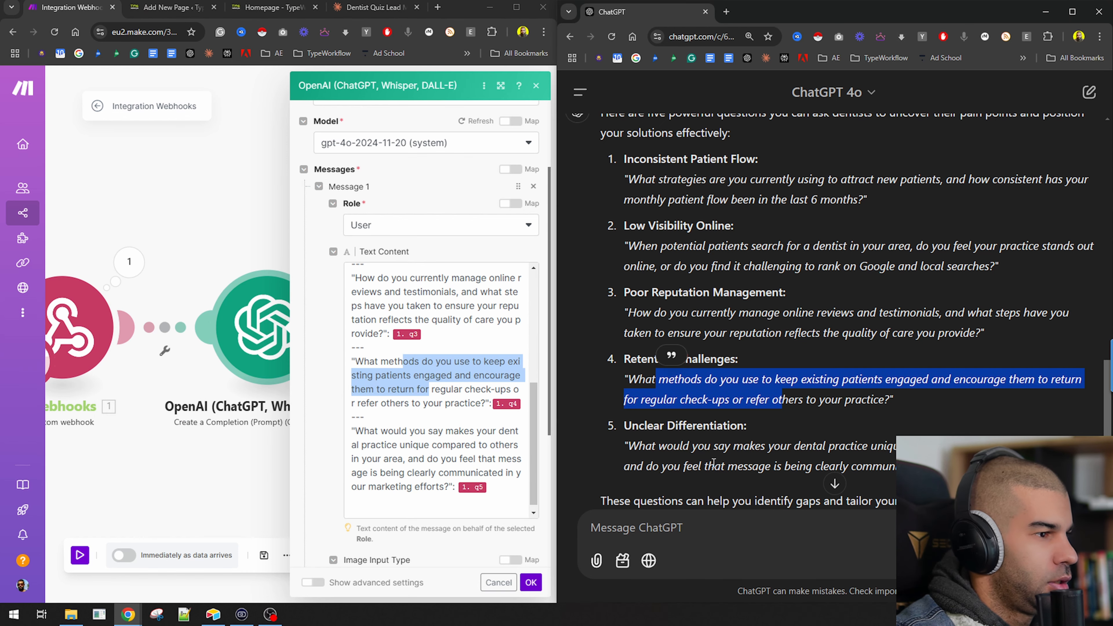
left_click_drag(689, 446, 812, 446)
scroll(394, 387, "down", 1)
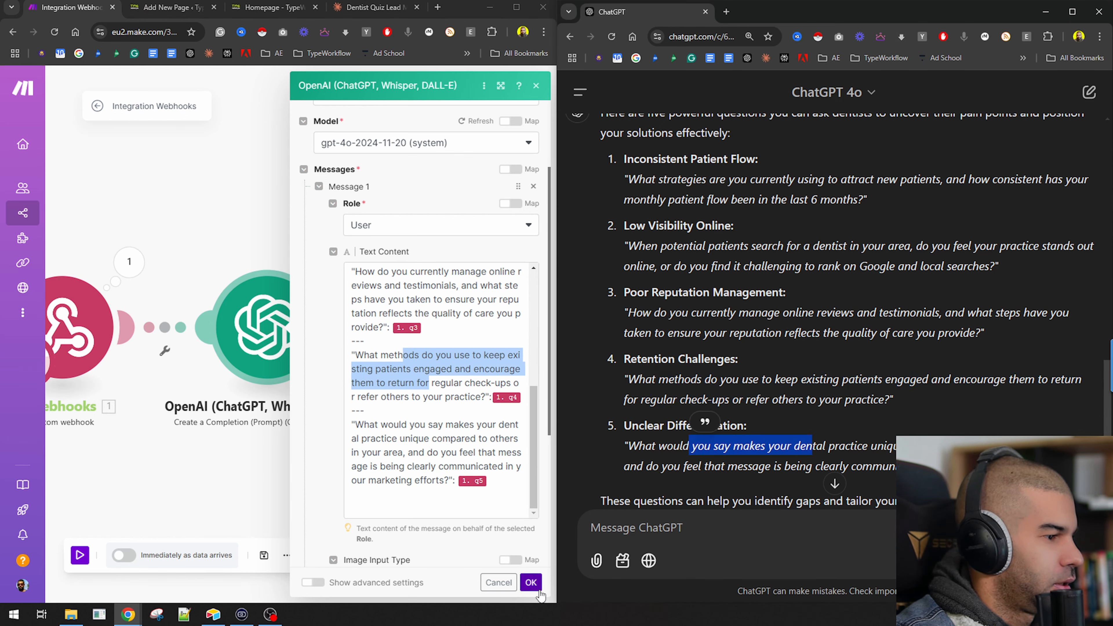
left_click(530, 583)
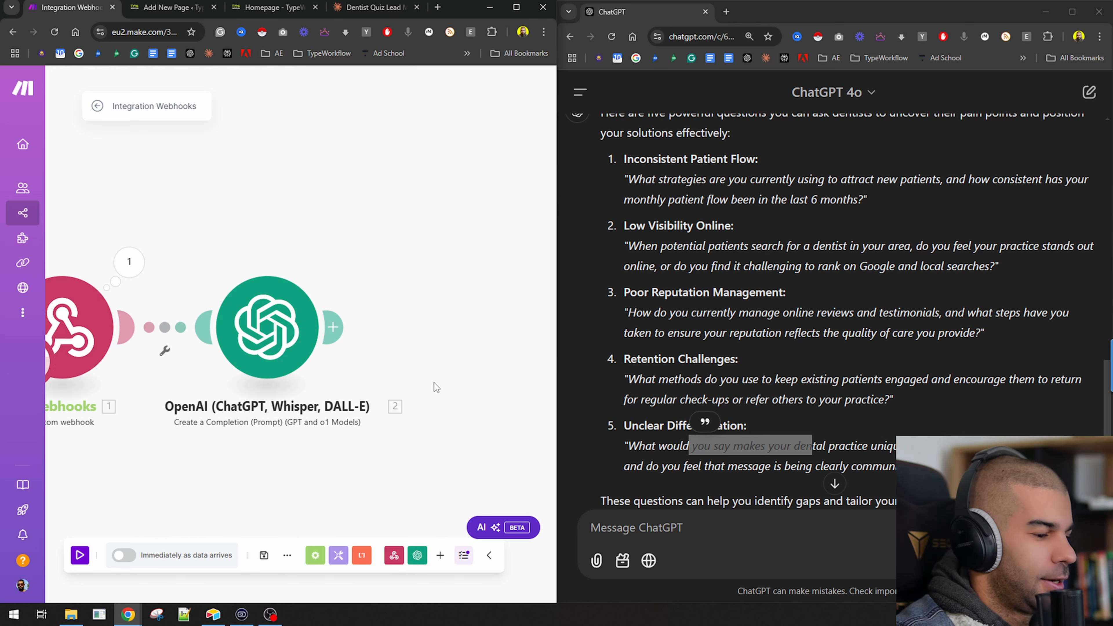
Add a Gmail "Send an Email" module after the OpenAI module.
scroll(423, 394, "down", 1)
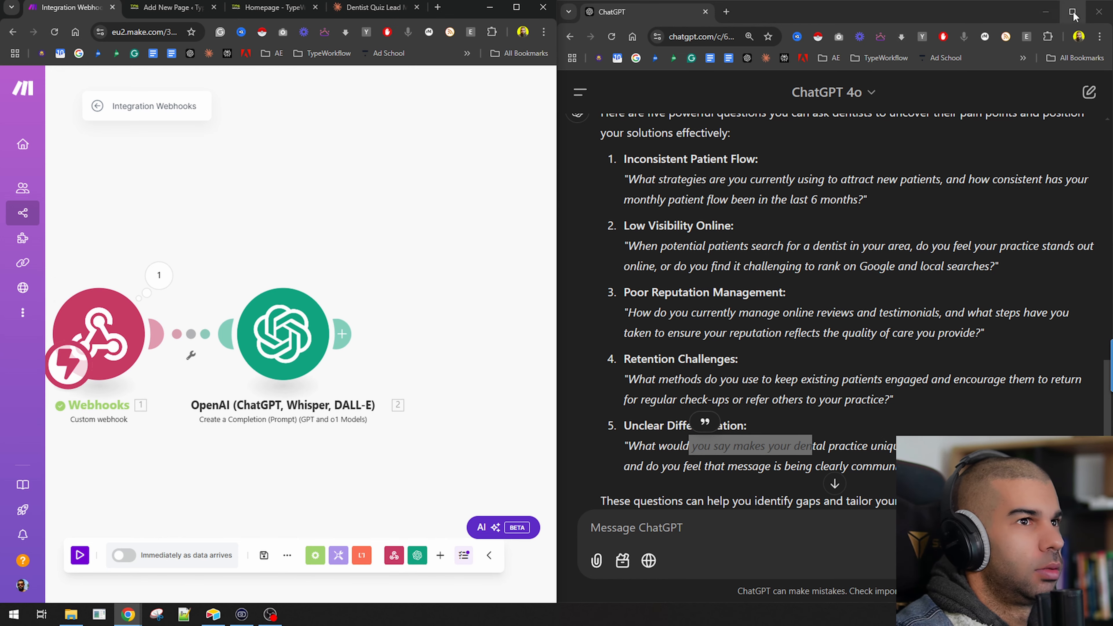
left_click(1046, 11)
left_click(516, 7)
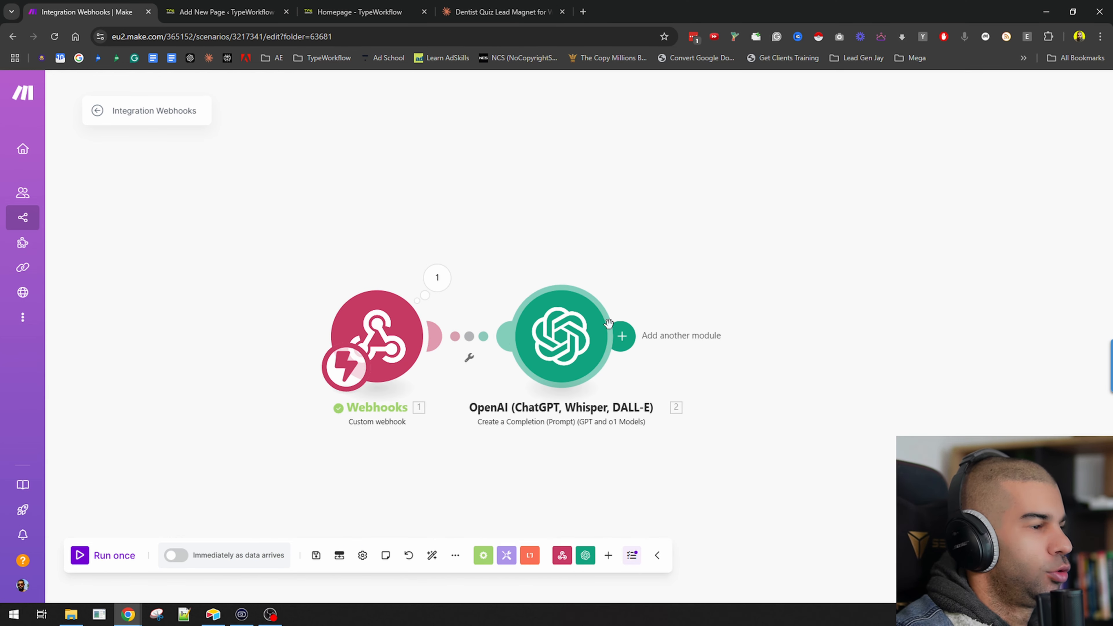
left_click(622, 336)
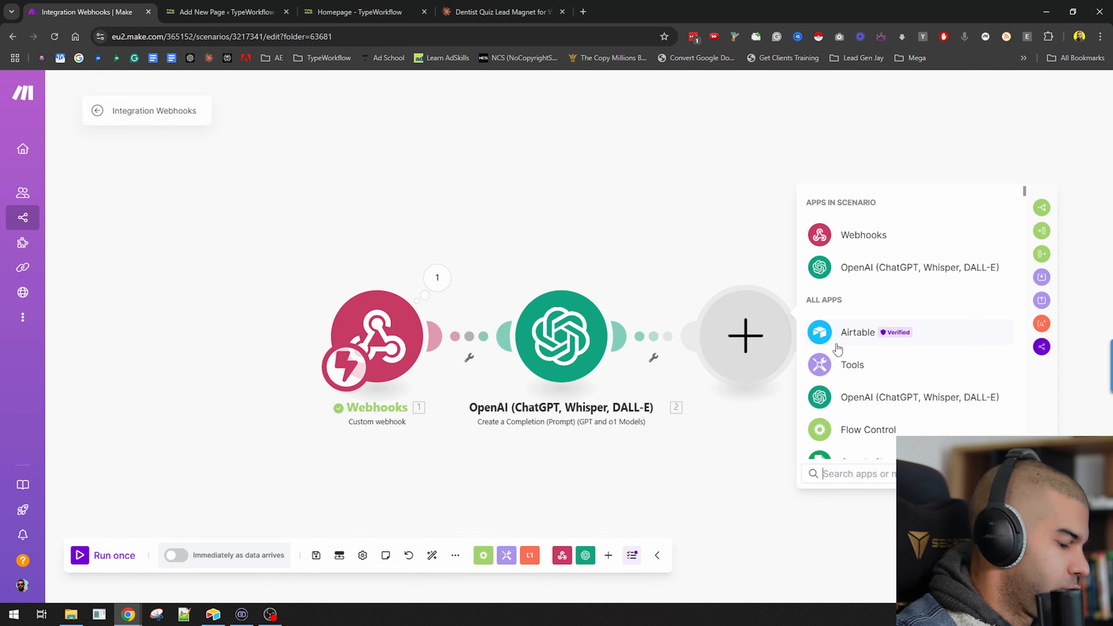
type("gmai")
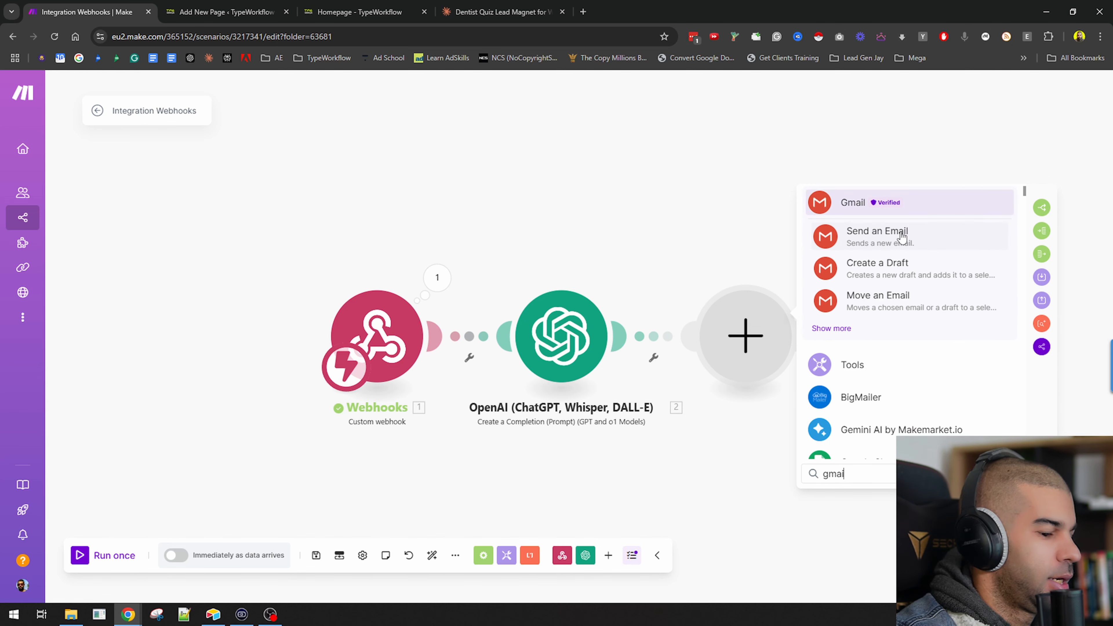
left_click(878, 233)
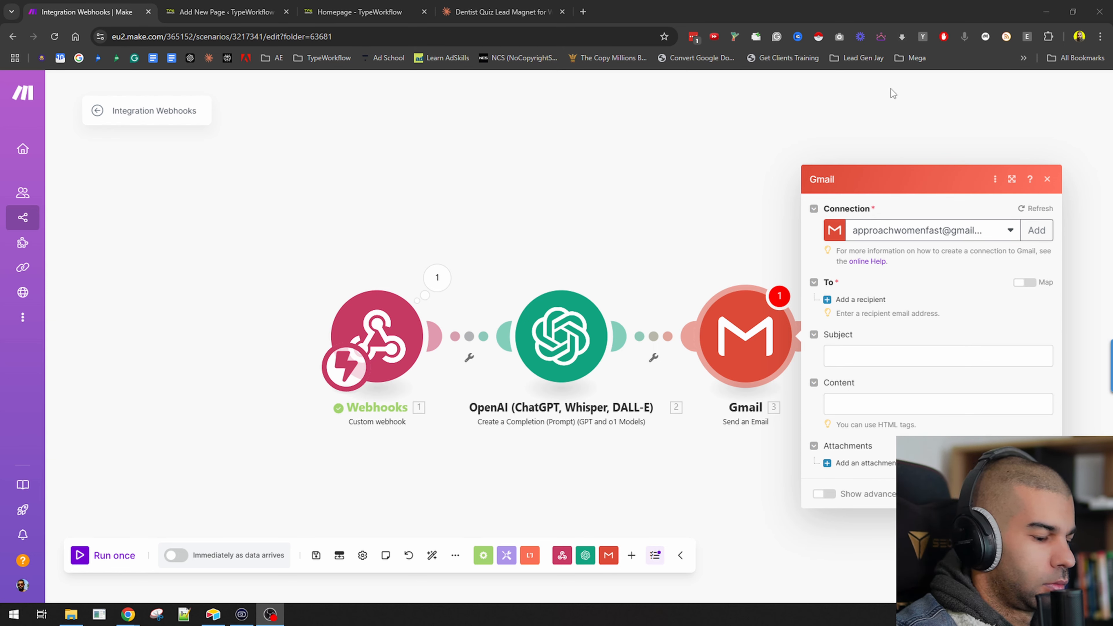
Choose the Gmail account connection and map the webhook's email field as the only recipient address.
left_click(905, 233)
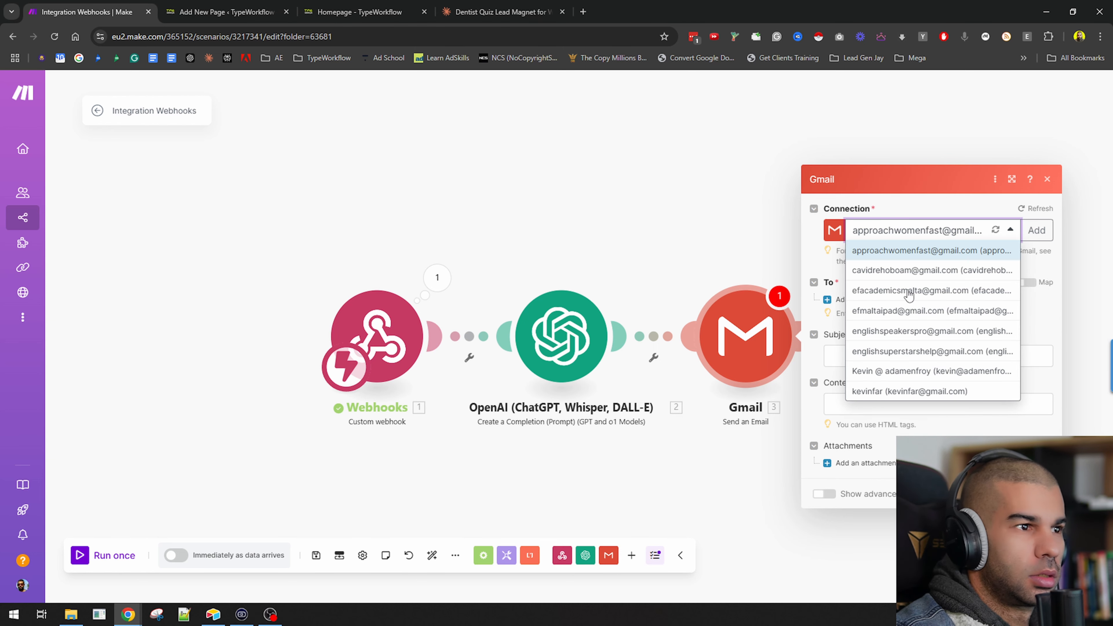
left_click(891, 390)
left_click(857, 335)
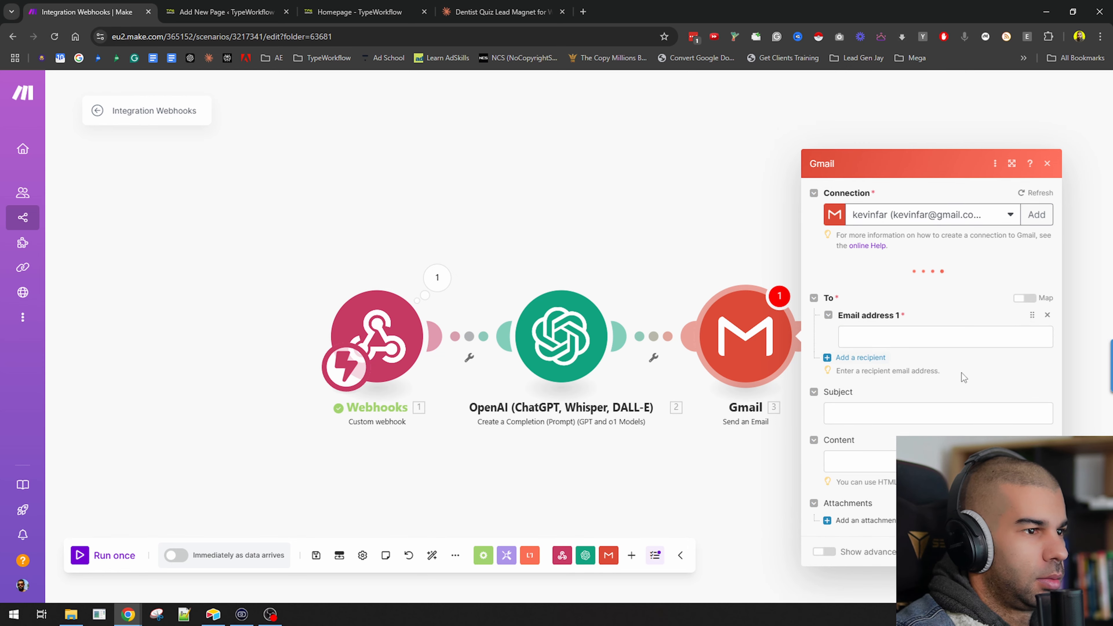
left_click(878, 311)
left_click(646, 490)
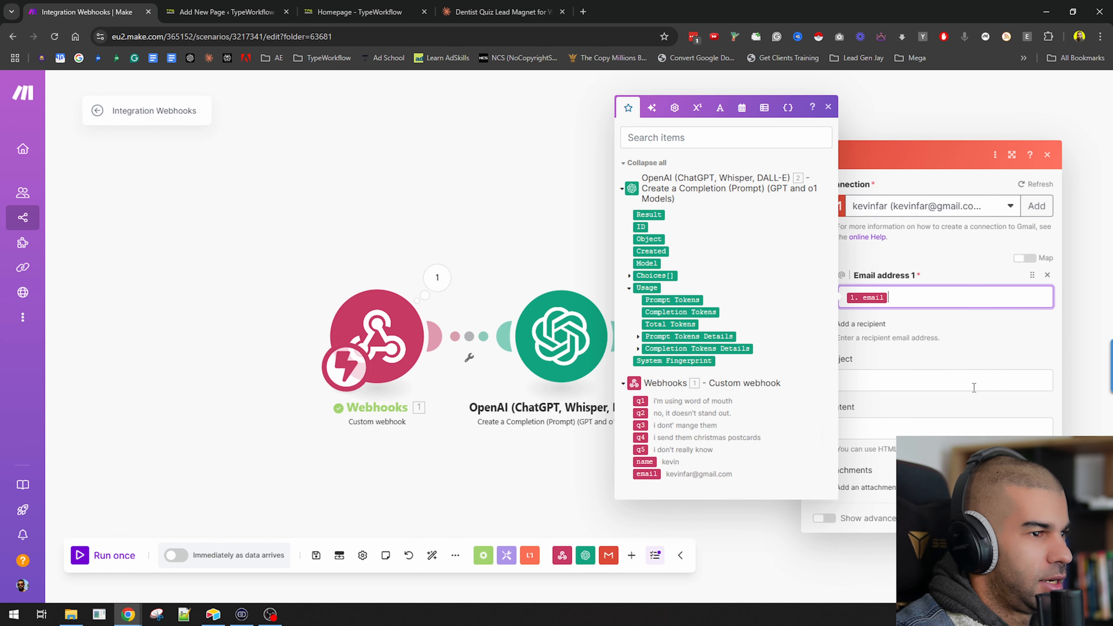
left_click(873, 325)
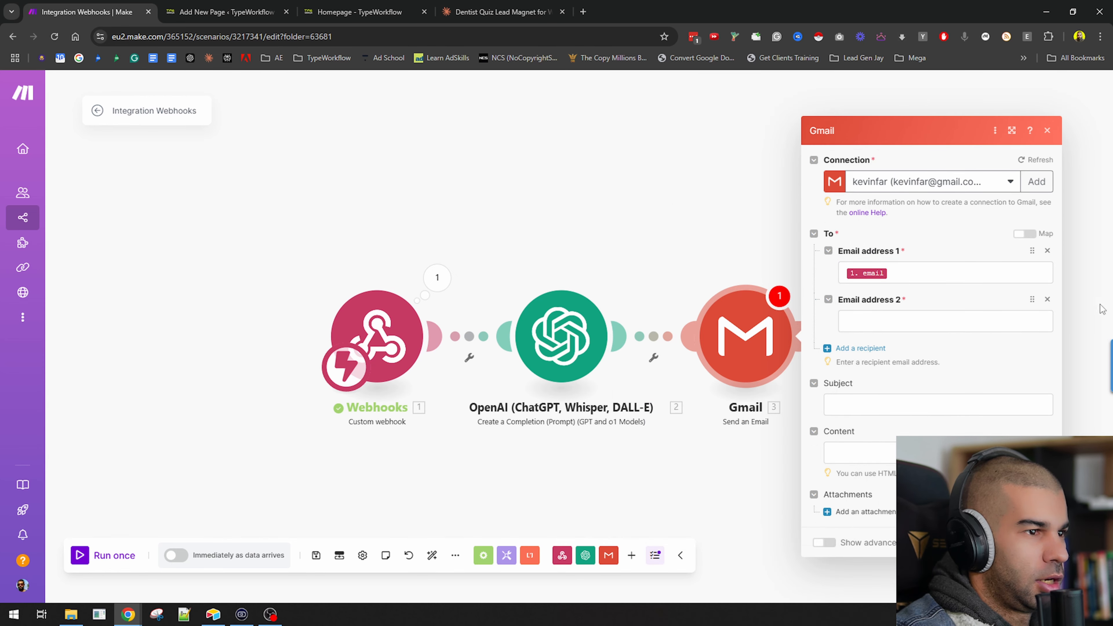
left_click(1047, 300)
Set the subject to "Your free guide" and start the content with "Hey", the webhook name, and "here's your info".
left_click(882, 378)
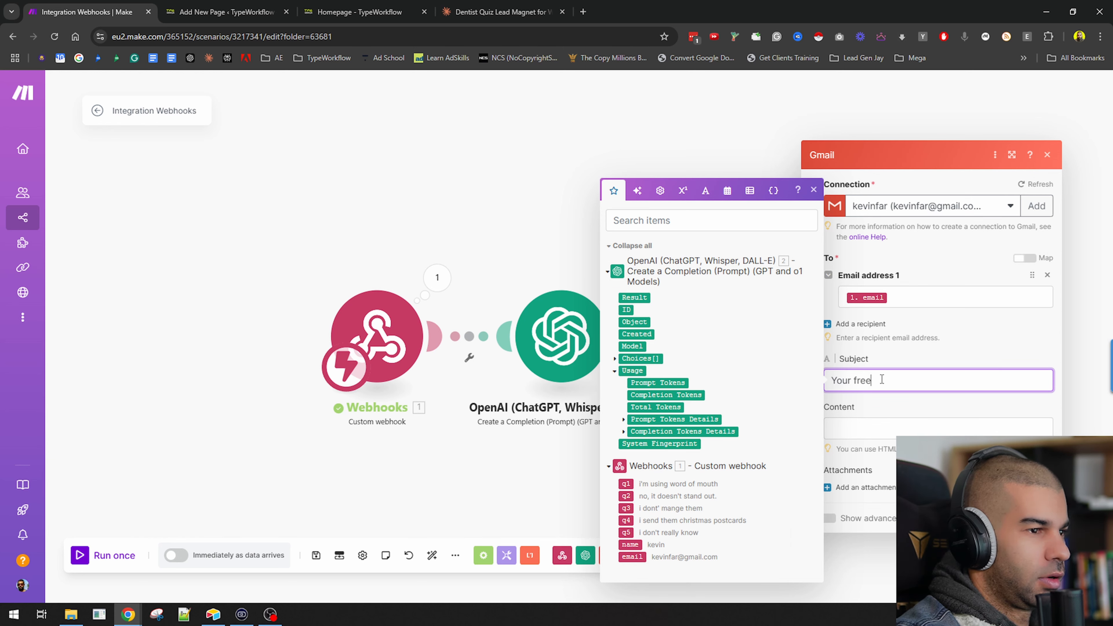
key("Tab")
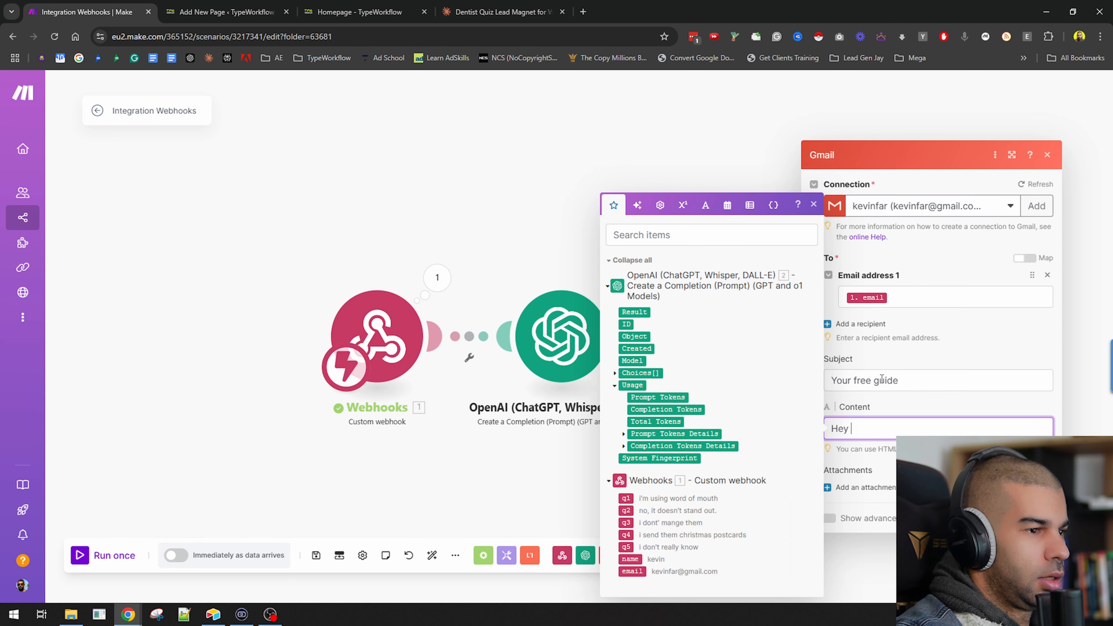
left_click(637, 558)
type(",")
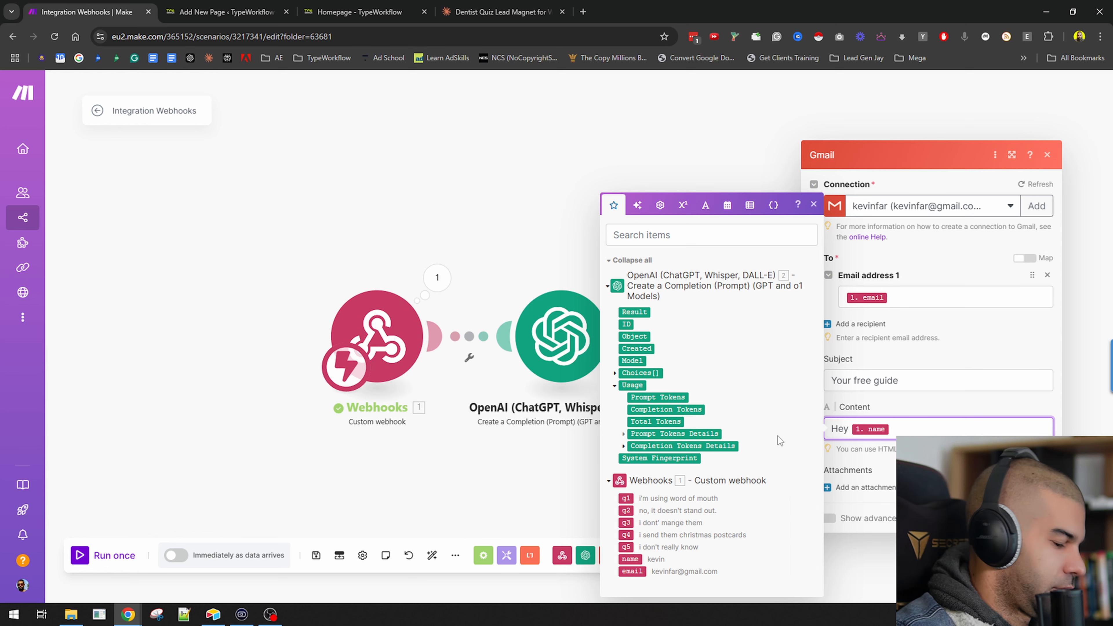
key("Return")
type("here's your ")
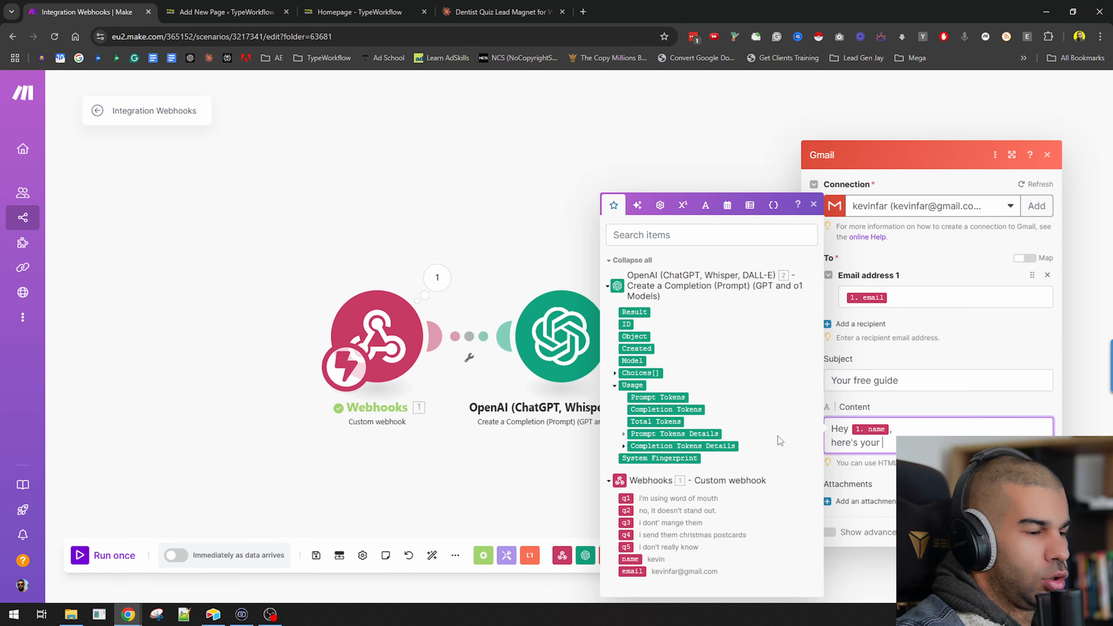
type("info")
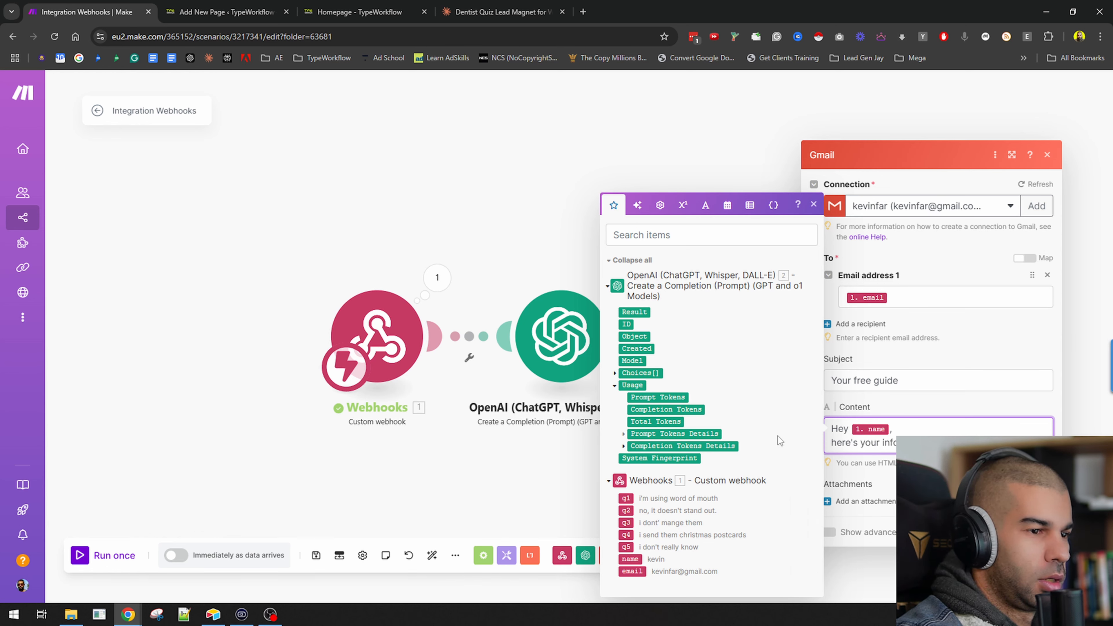
Add a "Thanks," sign-off followed by the sender's name to the email content.
key("Return")
key("Return")
type("Thanks,")
key("Return")
type("Kevin")
Insert a line starting "-Let me know" above the sign-off, then close the Gmail module.
key("Return")
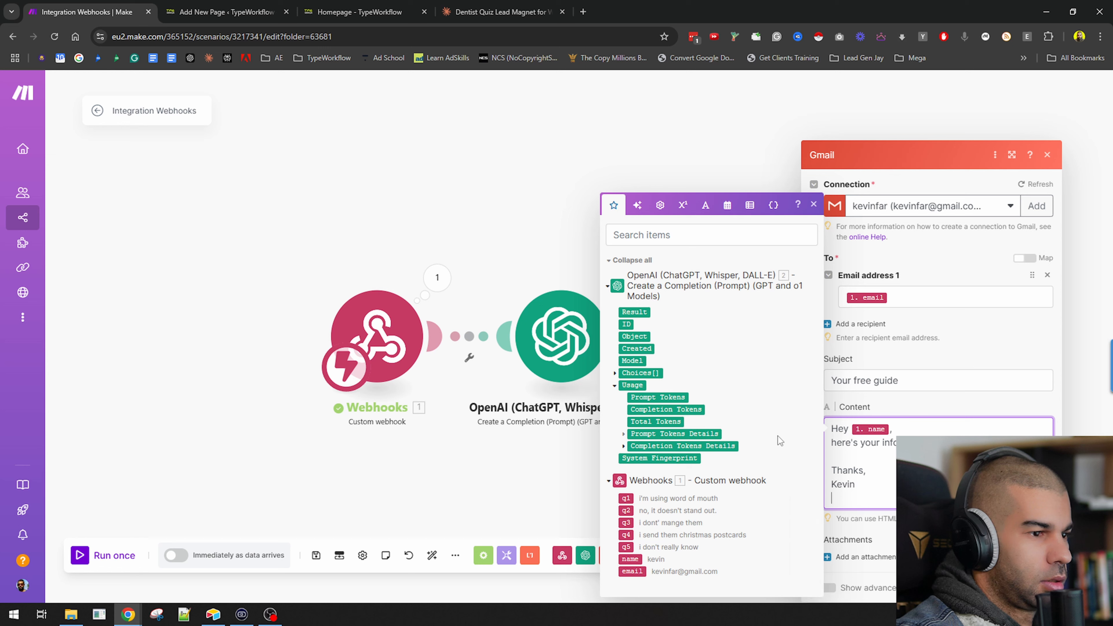
key("Up")
key("Up")
key("Up")
key("Return")
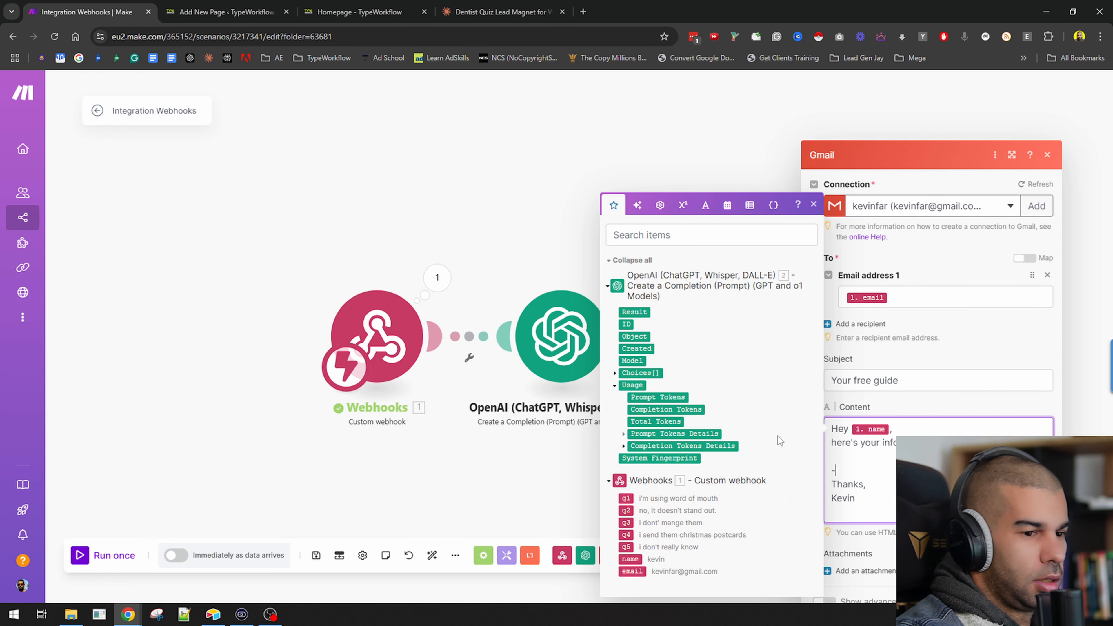
type("-Let me know h")
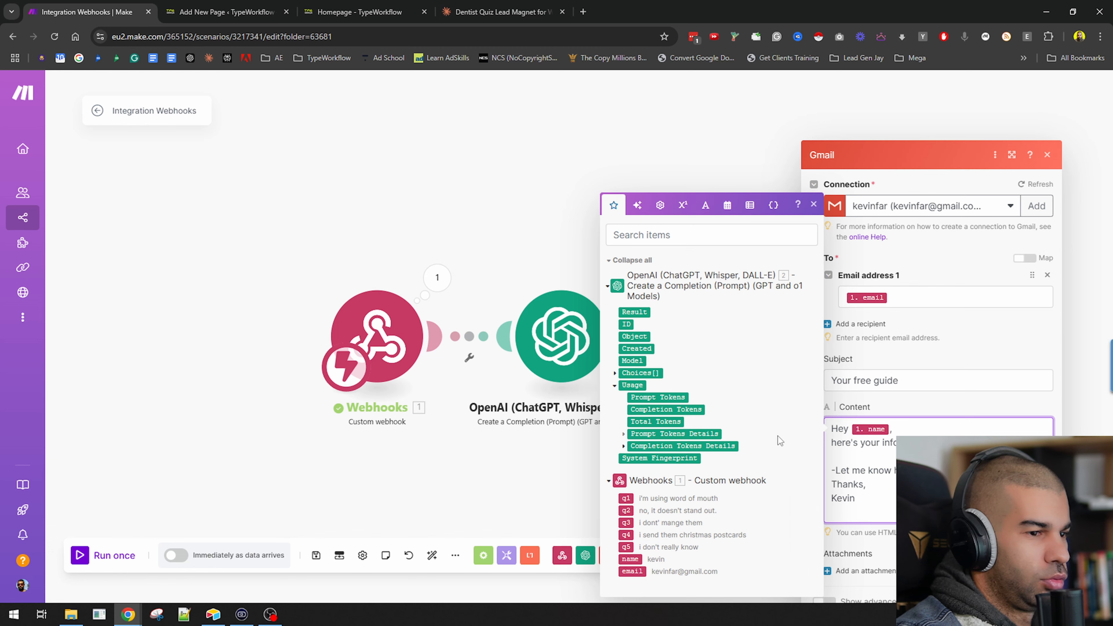
key("Up")
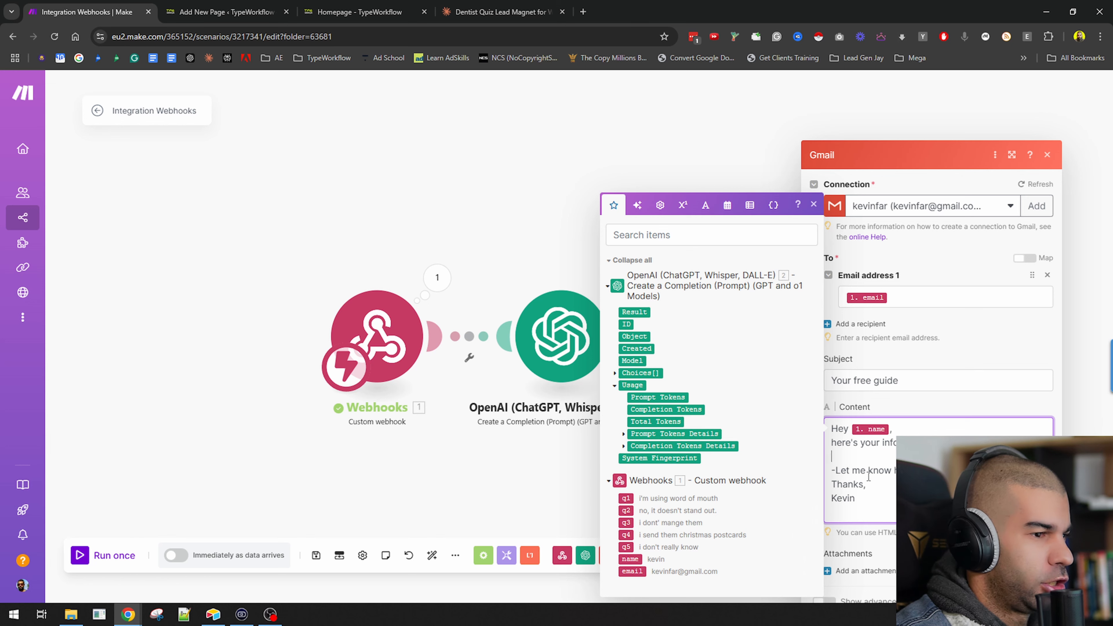
left_click(643, 443)
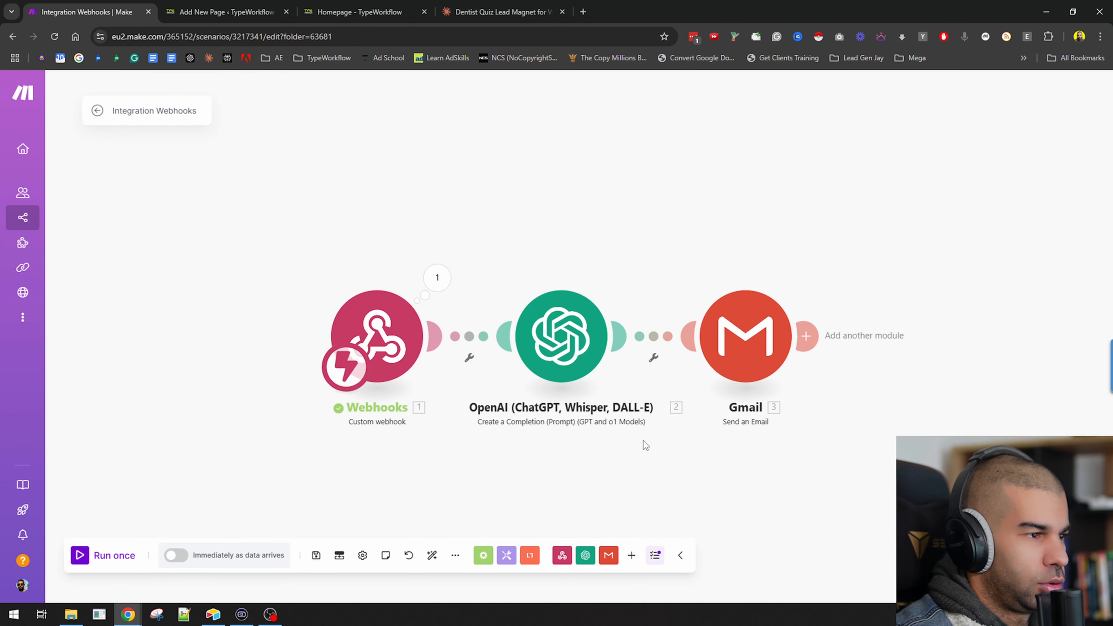
Append a separator and an instruction to the OpenAI prompt to end with a call to action to phone the sender's number.
left_click(631, 408)
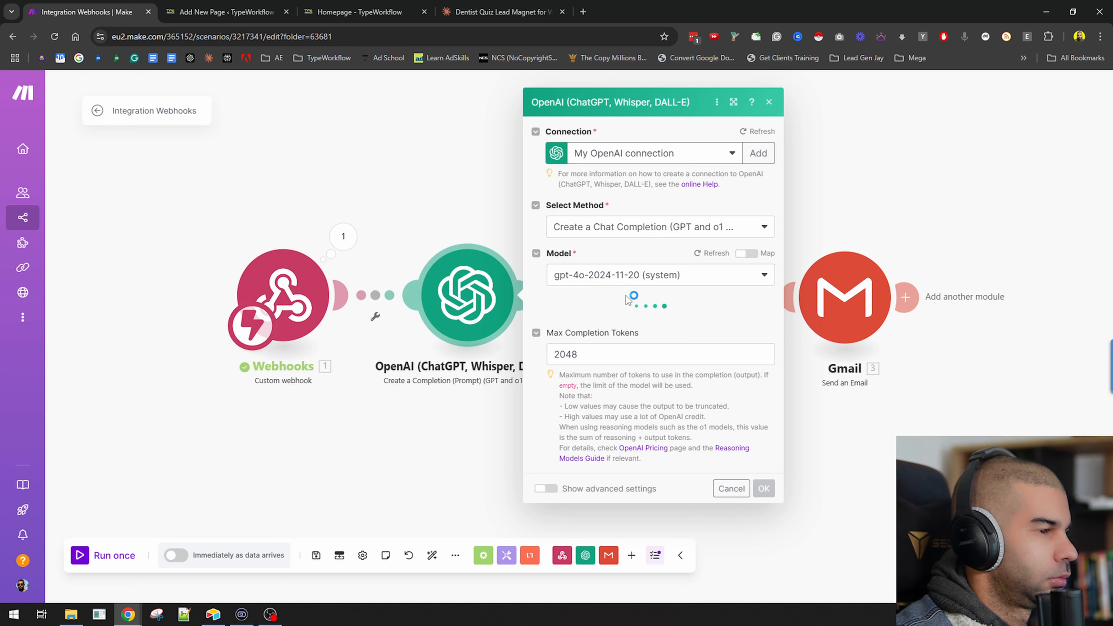
scroll(683, 269, "down", 5)
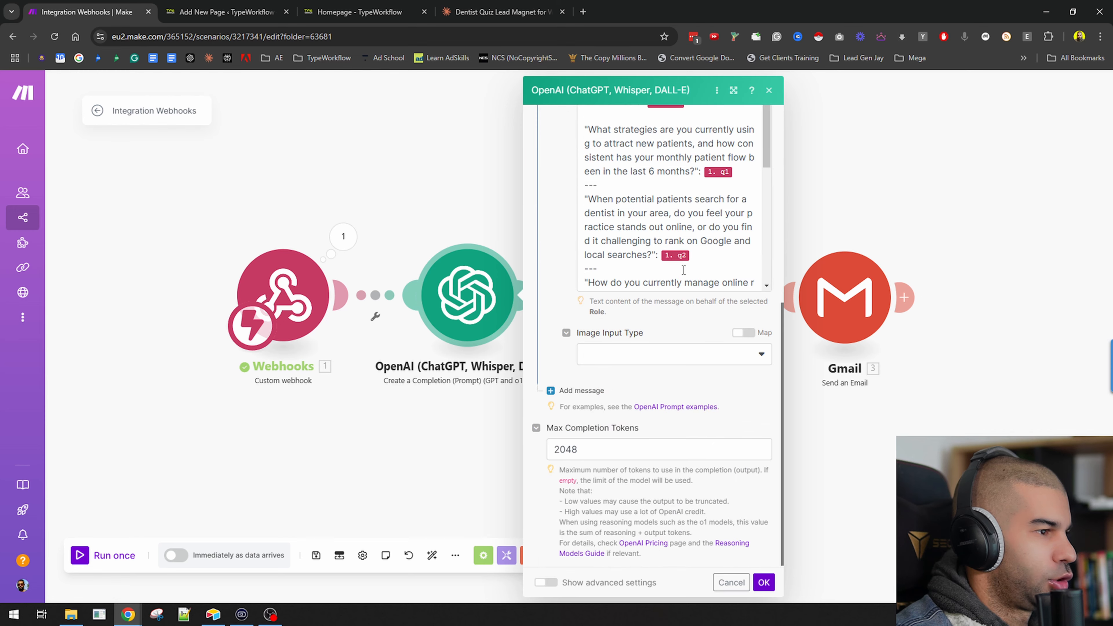
scroll(683, 270, "down", 5)
left_click(680, 282)
type("---")
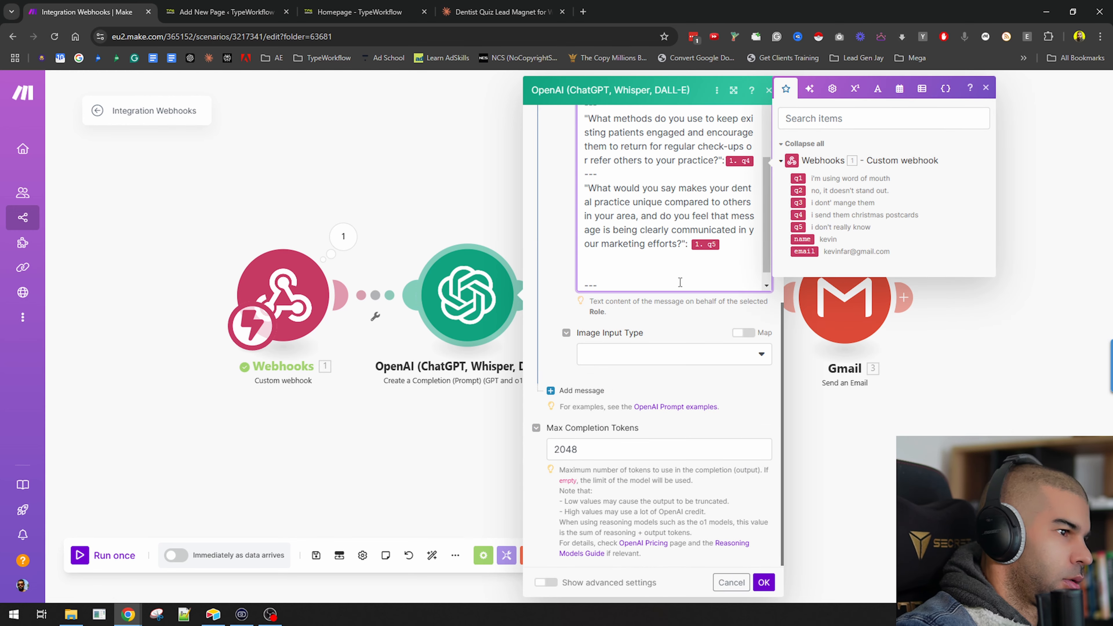
key("Return")
type("At the end of the output,")
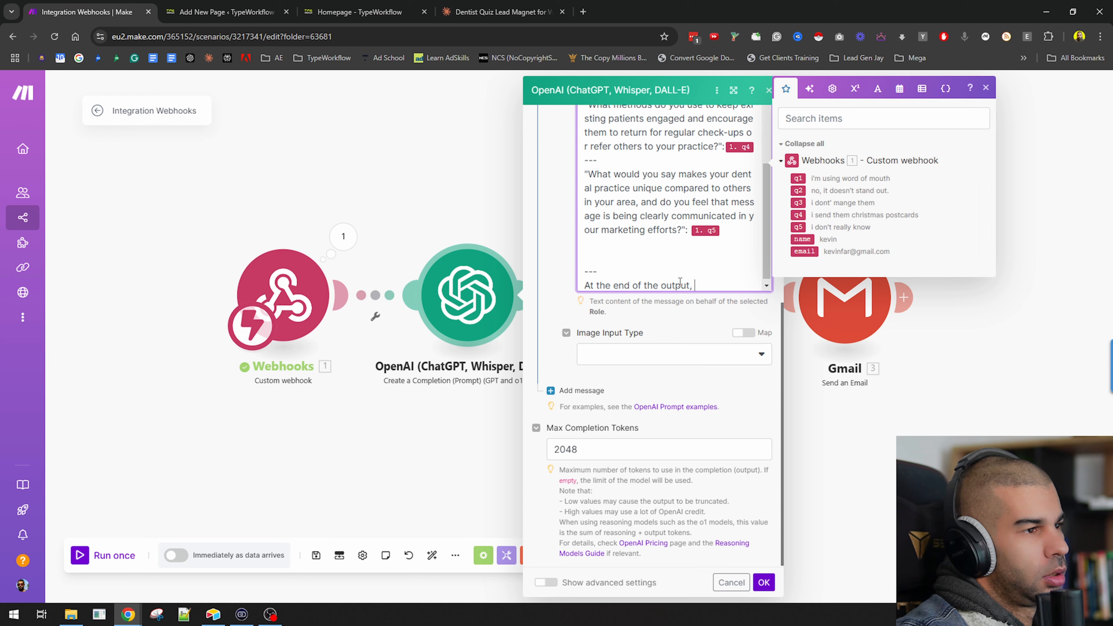
type(" insert a call to action for the dentist to")
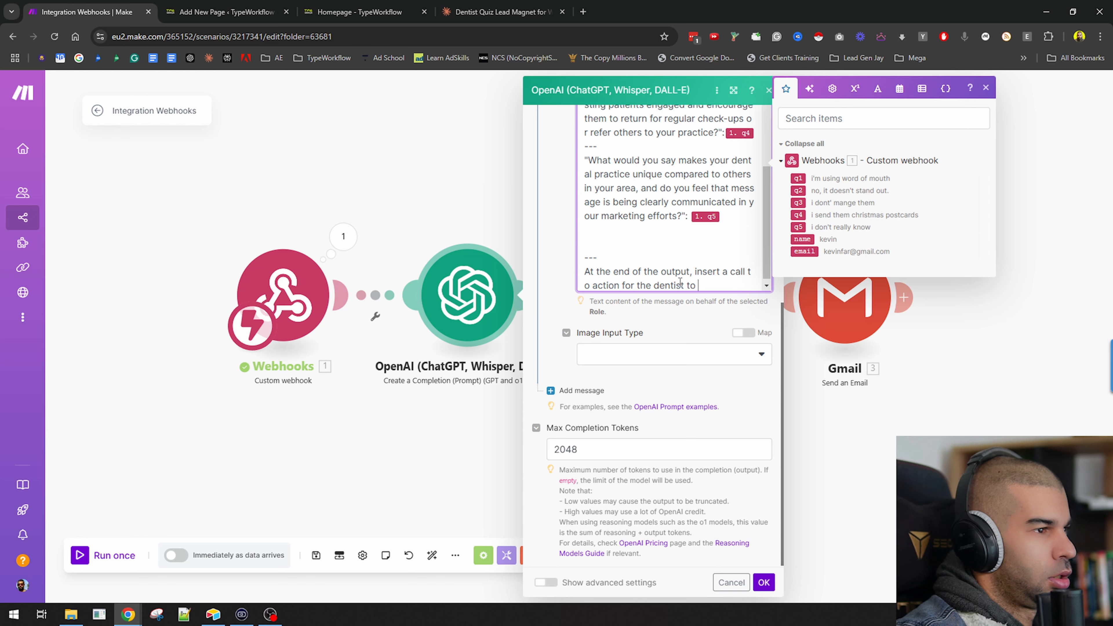
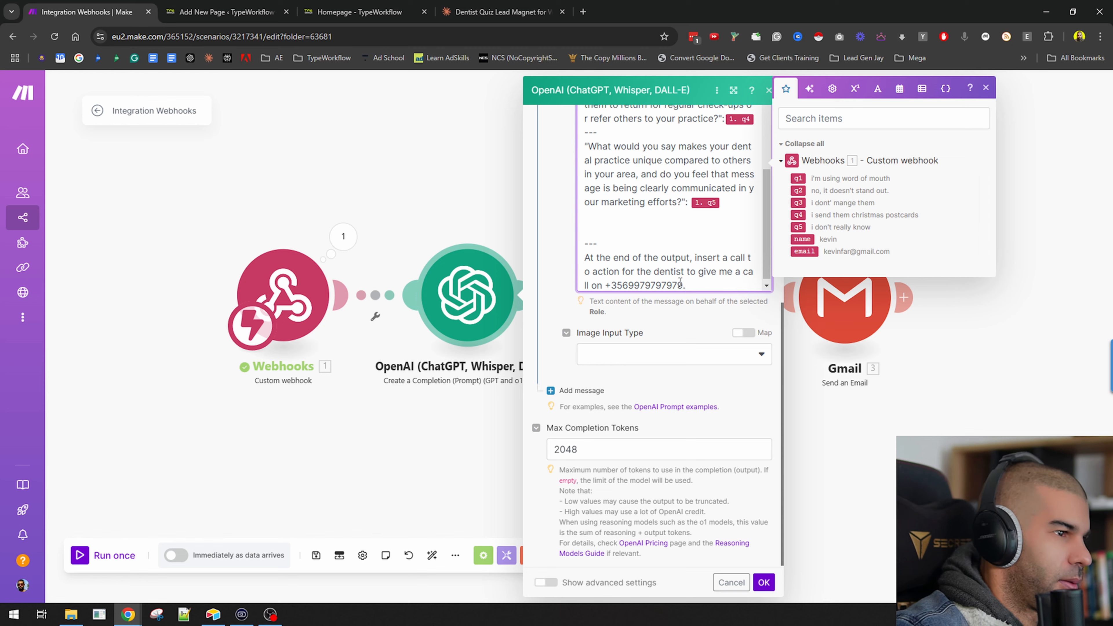
Add a "Rules:" section whose first rule says to start the output with "Hey", the webhook name, and "thanks for filling out the questions about...".
scroll(680, 281, "up", 10)
scroll(679, 459, "down", 10)
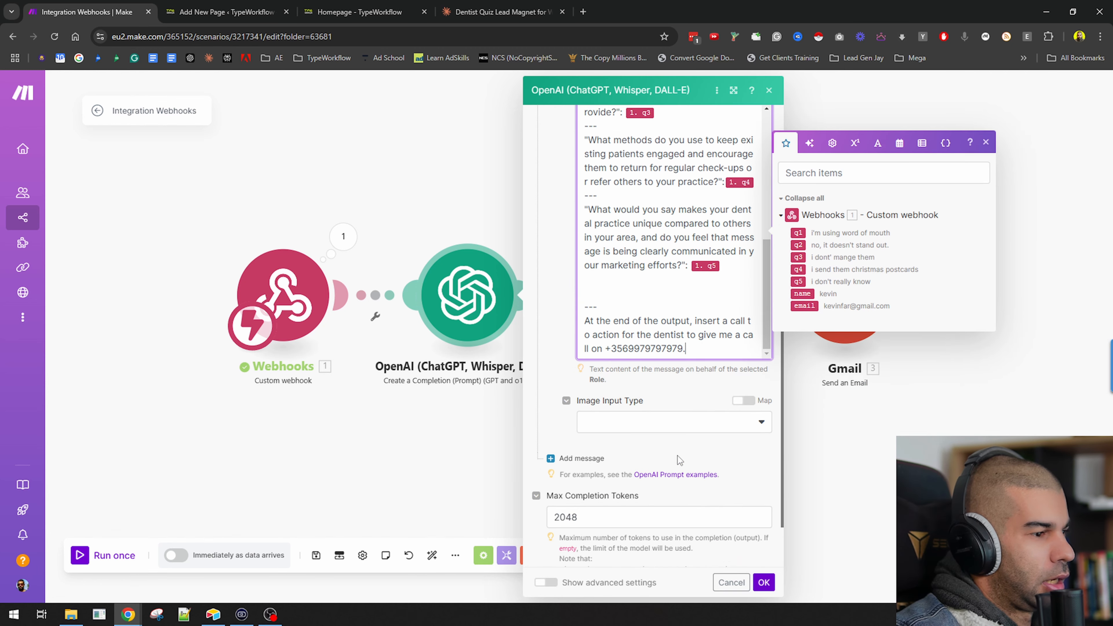
key("Return")
key("Return")
type("\\")
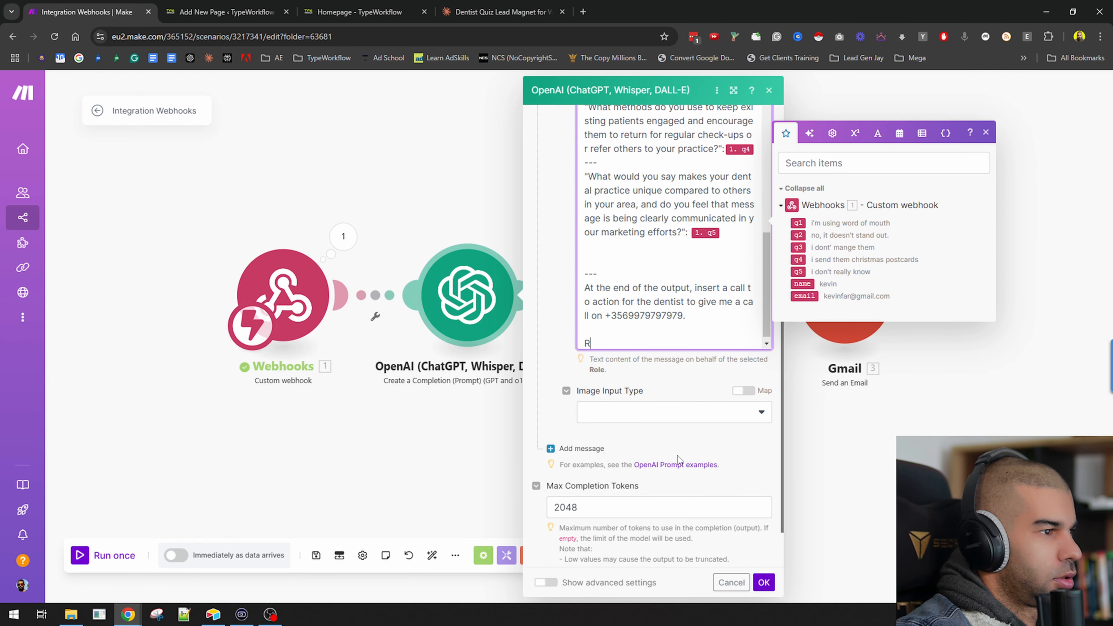
key("Return")
type("-")
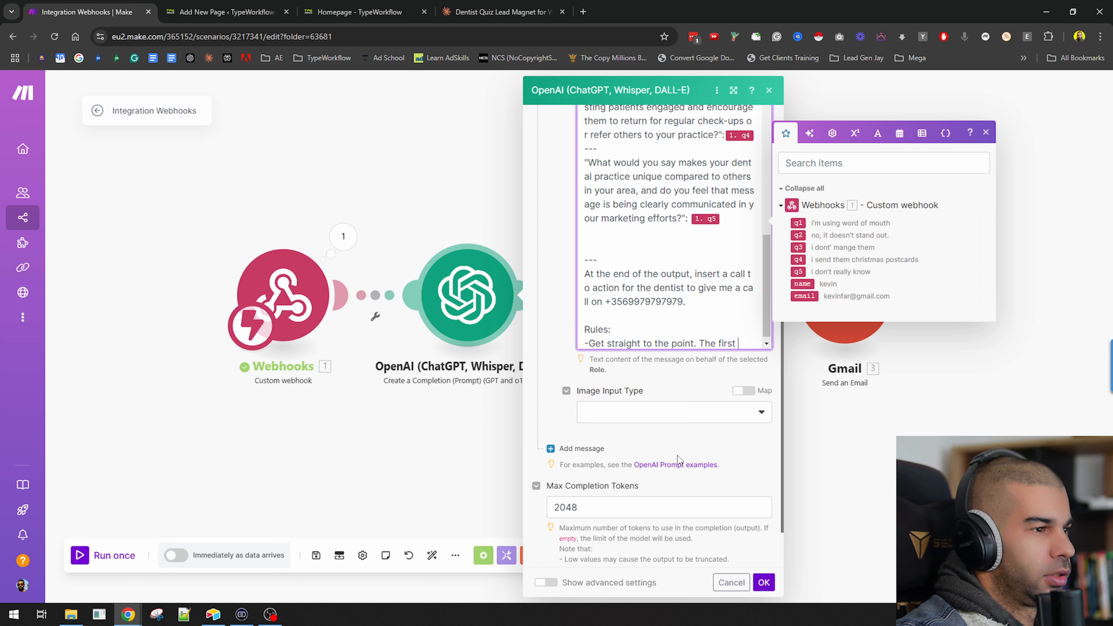
type("aracters in your output should be, \"Hey")
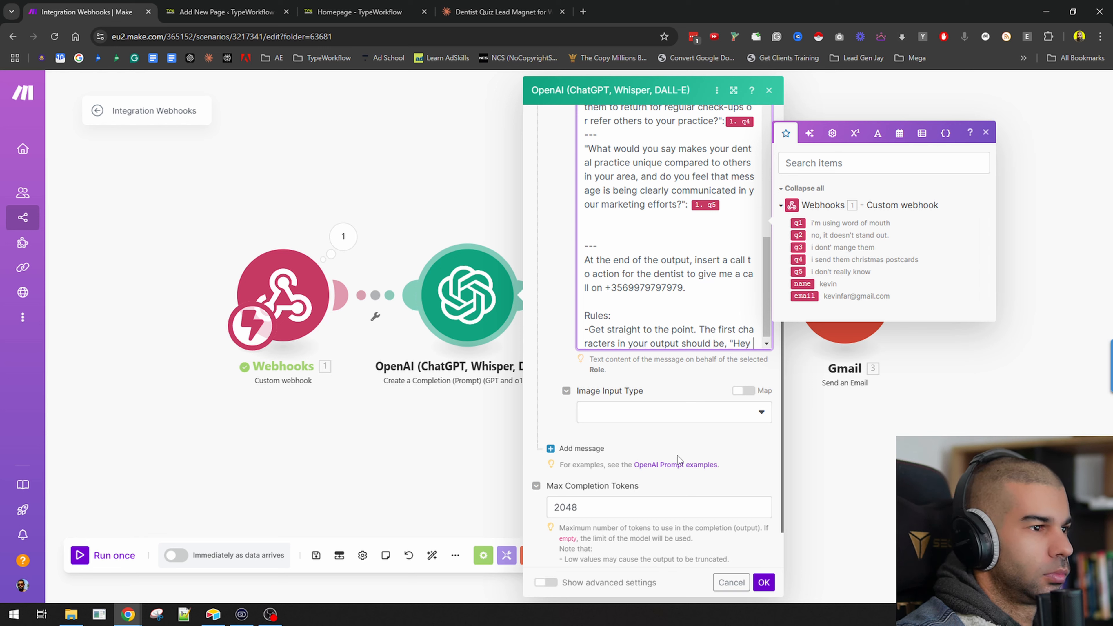
left_click(803, 284)
type(",")
key("Return")
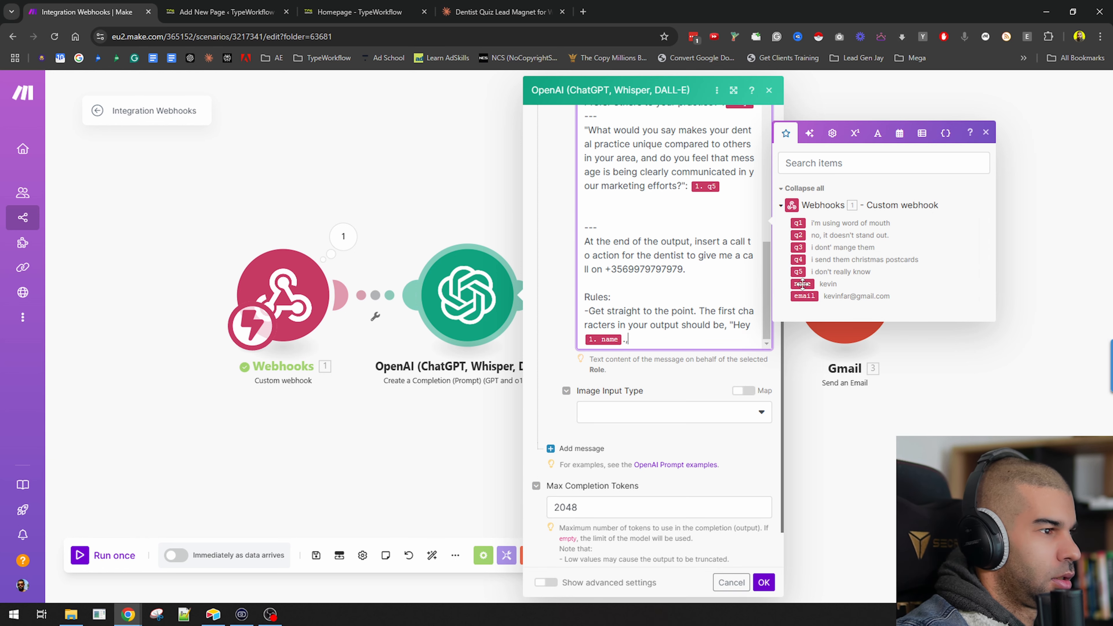
type("thanks for filli")
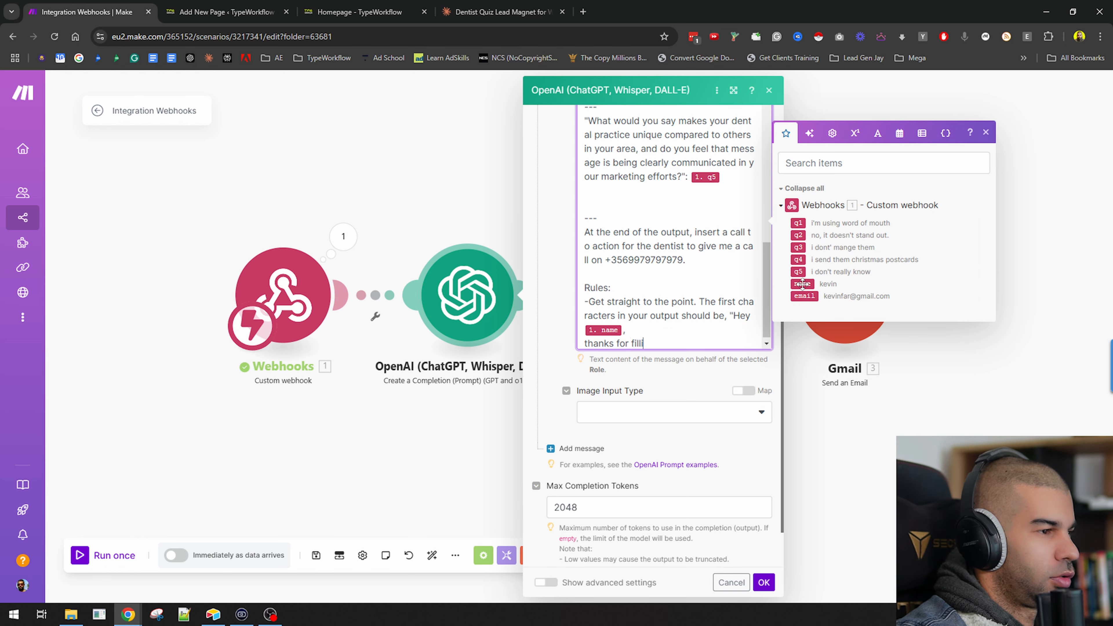
type("ng out the questions about...\"")
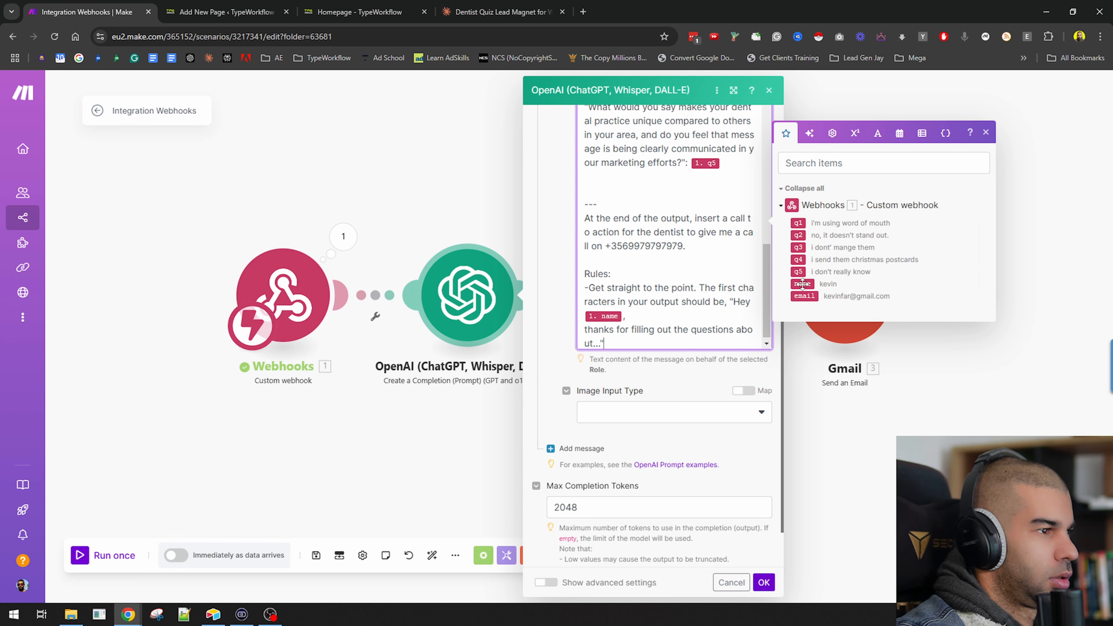
Add the rule "-End with the call to action." to the prompt and save the OpenAI module.
key("Return")
type("-End ")
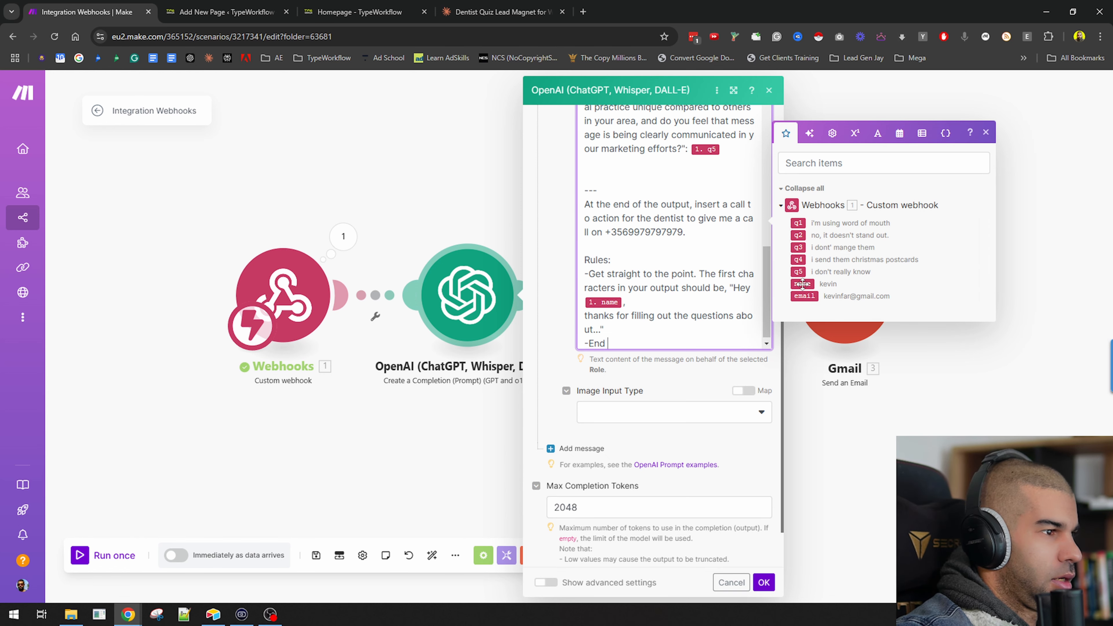
type("with the call to action.")
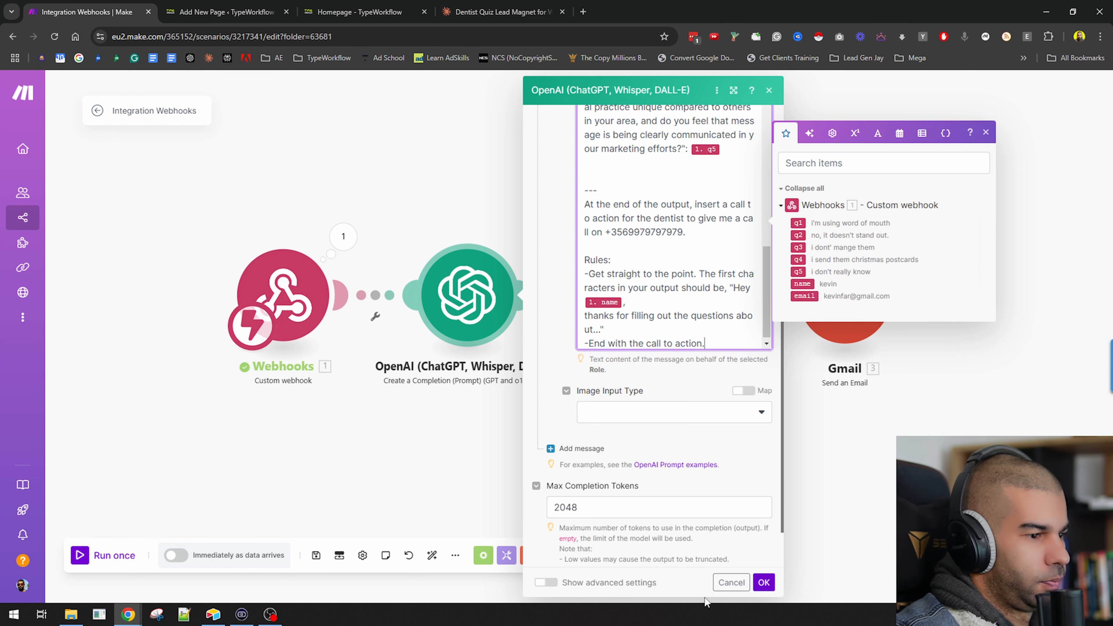
left_click(763, 583)
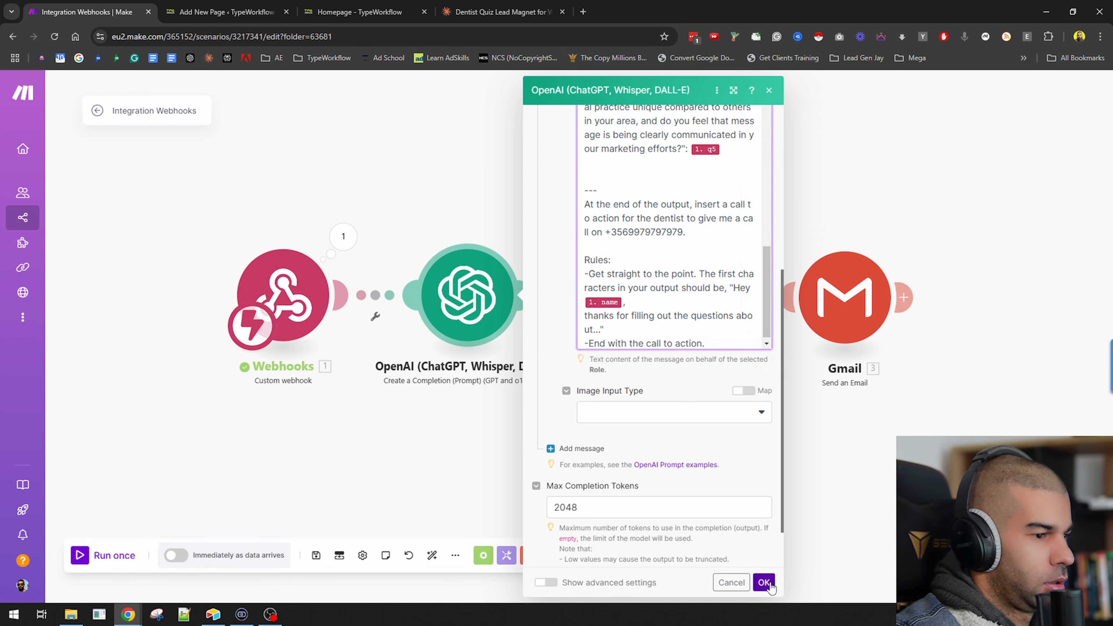
Insert a Google Docs Create a Document module after OpenAI, naming it "Information for" plus the webhook name, with placeholder content "x".
left_click(635, 297)
left_click(684, 379)
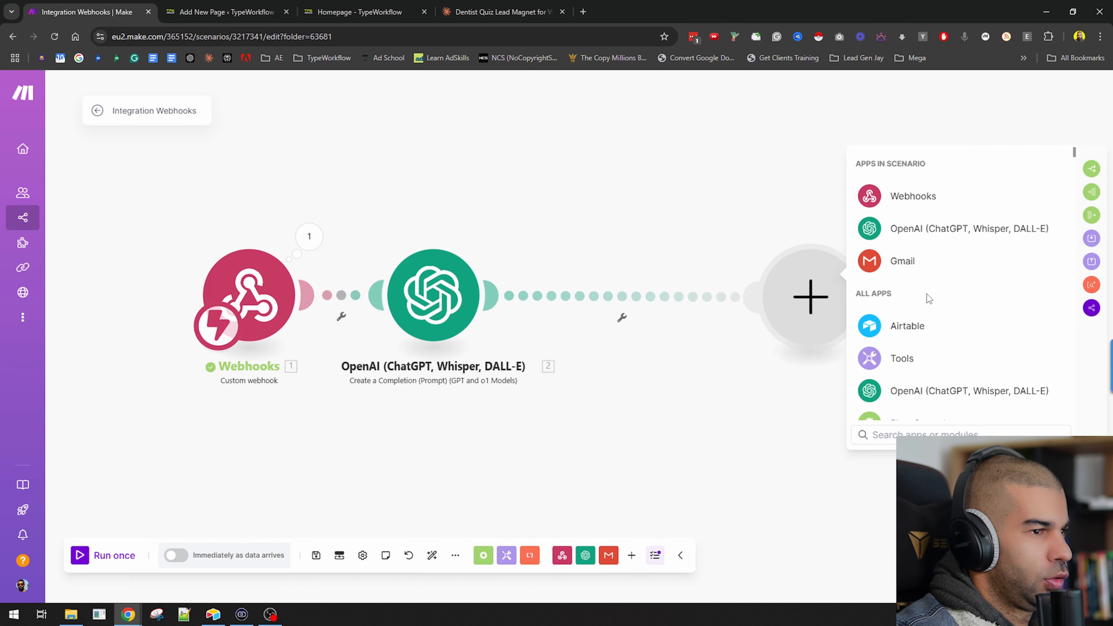
type("google dnd")
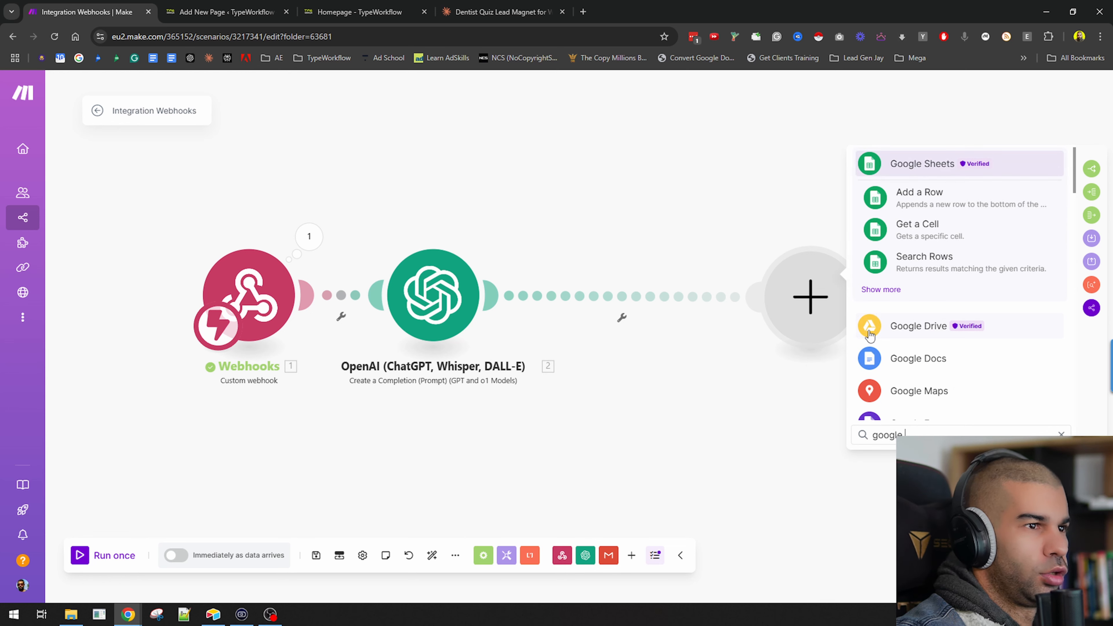
key("BackSpace")
key("BackSpace")
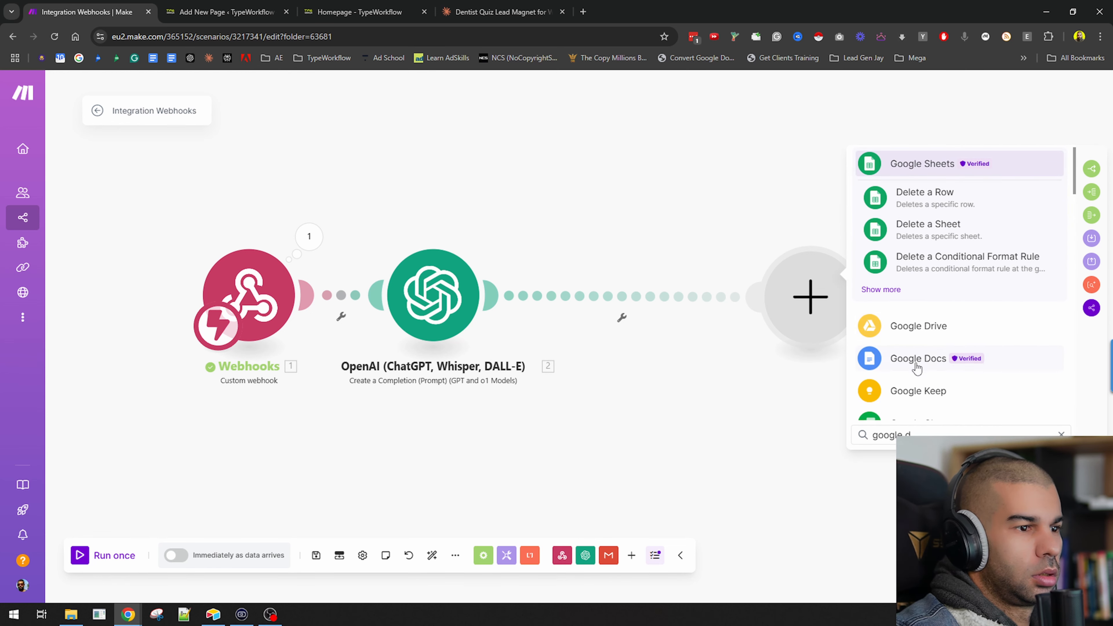
left_click(933, 362)
left_click(933, 338)
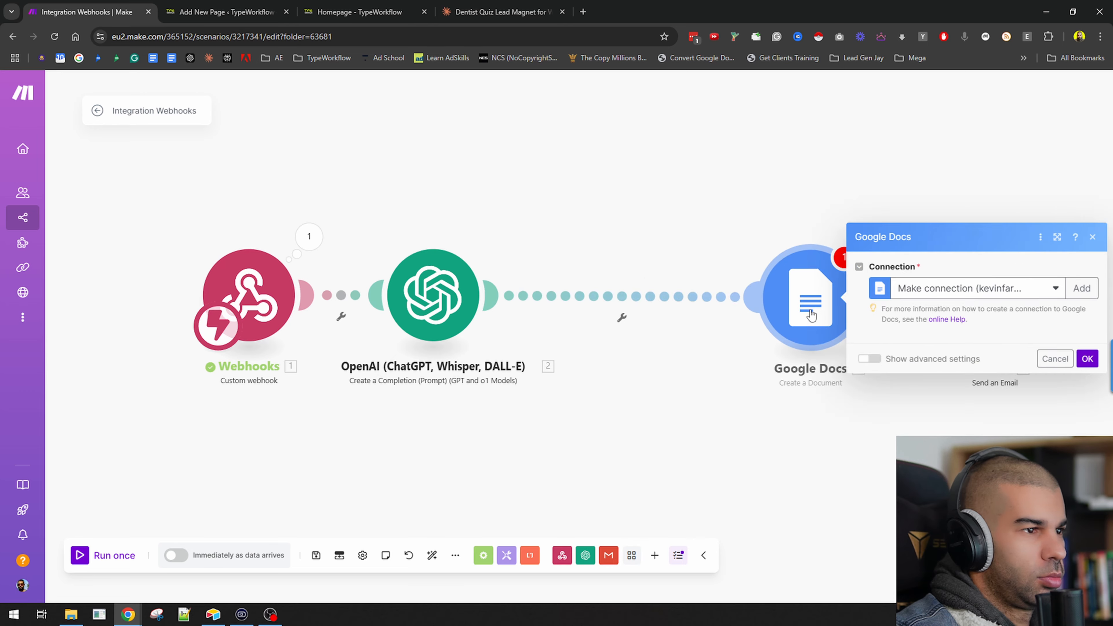
left_click(764, 252)
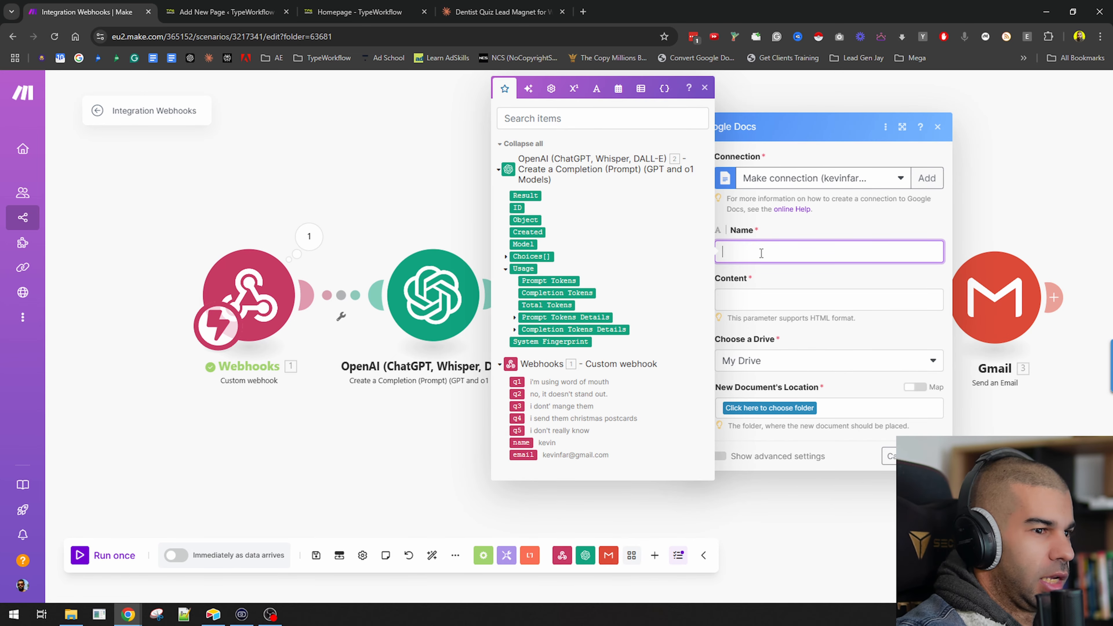
type("Information for")
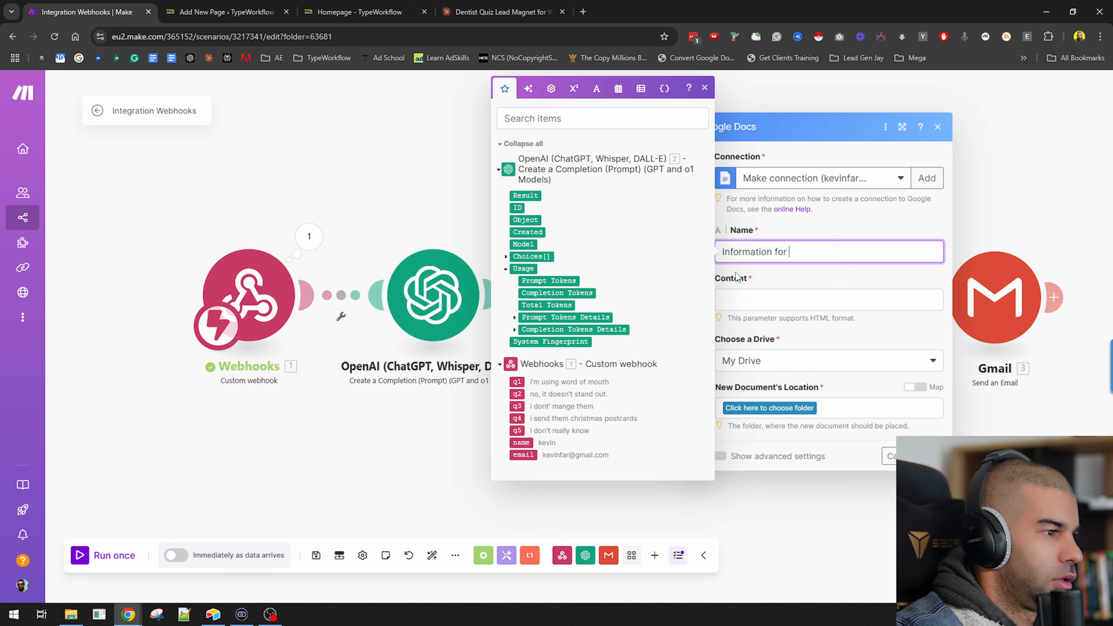
left_click(522, 442)
left_click(792, 302)
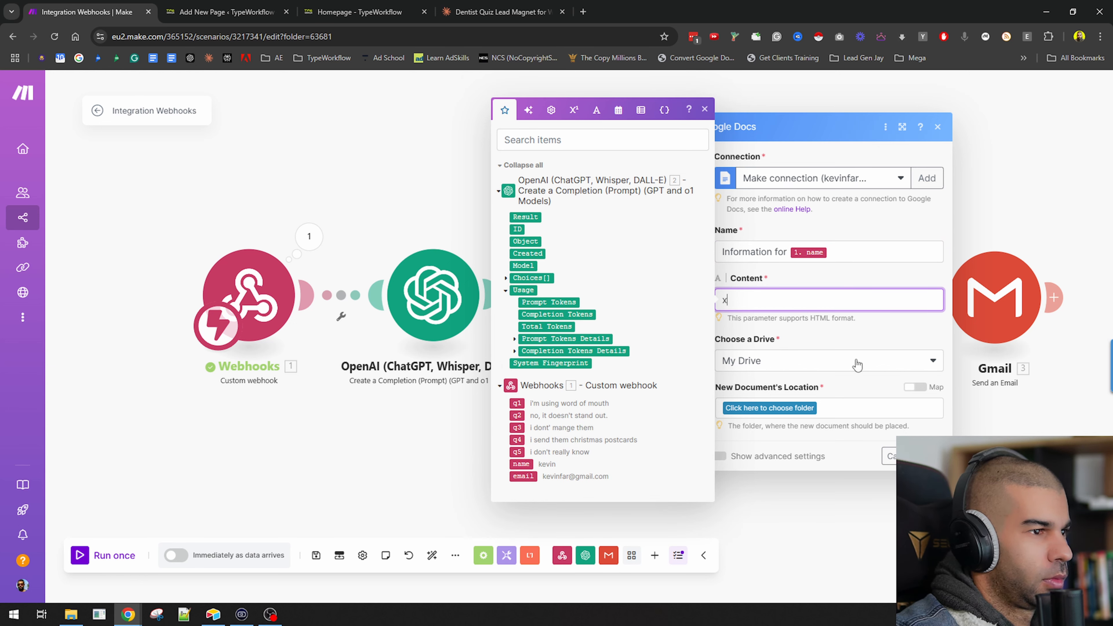
Reopen the OpenAI module and clear its Max Completion Tokens value.
left_click(429, 241)
left_click(407, 287)
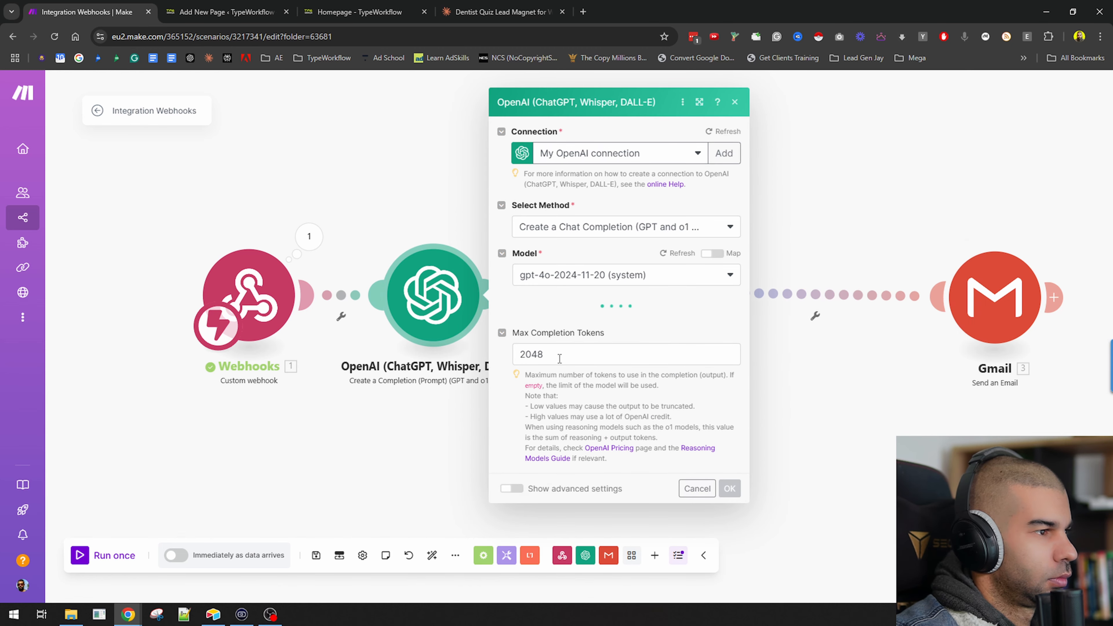
double_click(560, 358)
key("BackSpace")
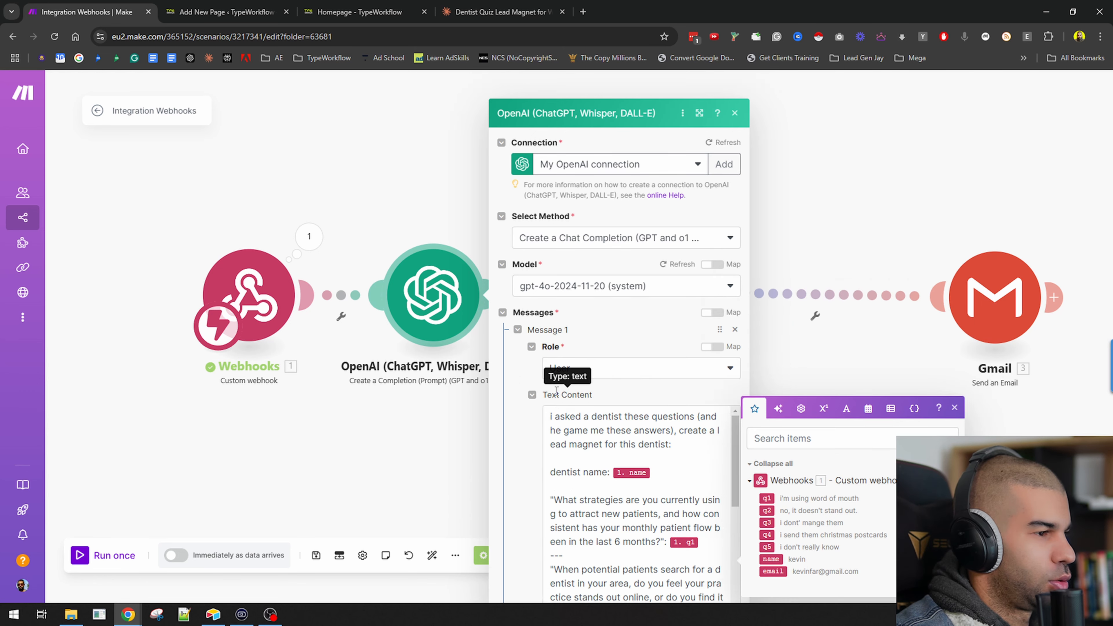
Add the rule "-Output in Markdown format, with different subheadings." to the prompt and save the module.
scroll(617, 396, "down", 5)
scroll(631, 316, "down", 8)
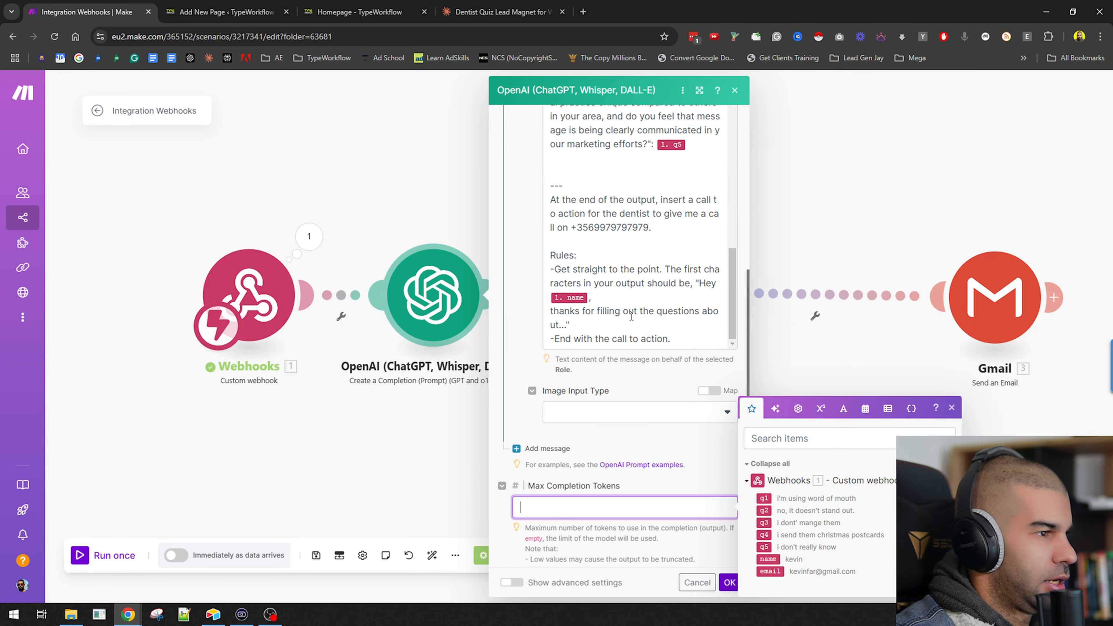
left_click(687, 341)
key("Return")
type("=")
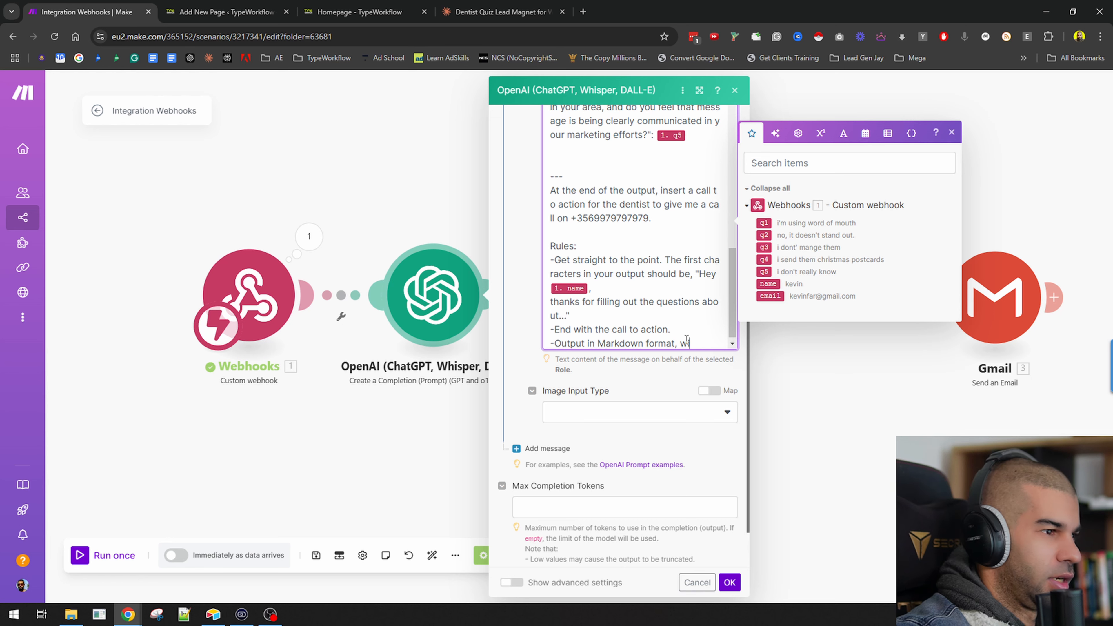
type("ferent subheadings.")
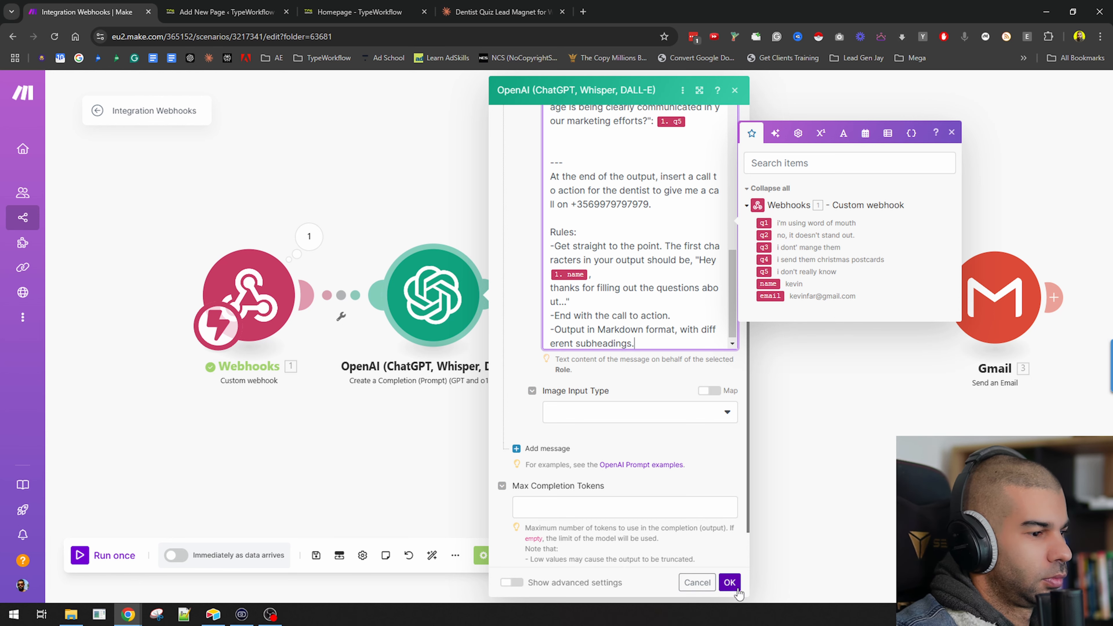
left_click(729, 582)
Insert a Markdown to HTML module between OpenAI and Google Docs, mapping the OpenAI Result as its markdown input.
right_click(650, 298)
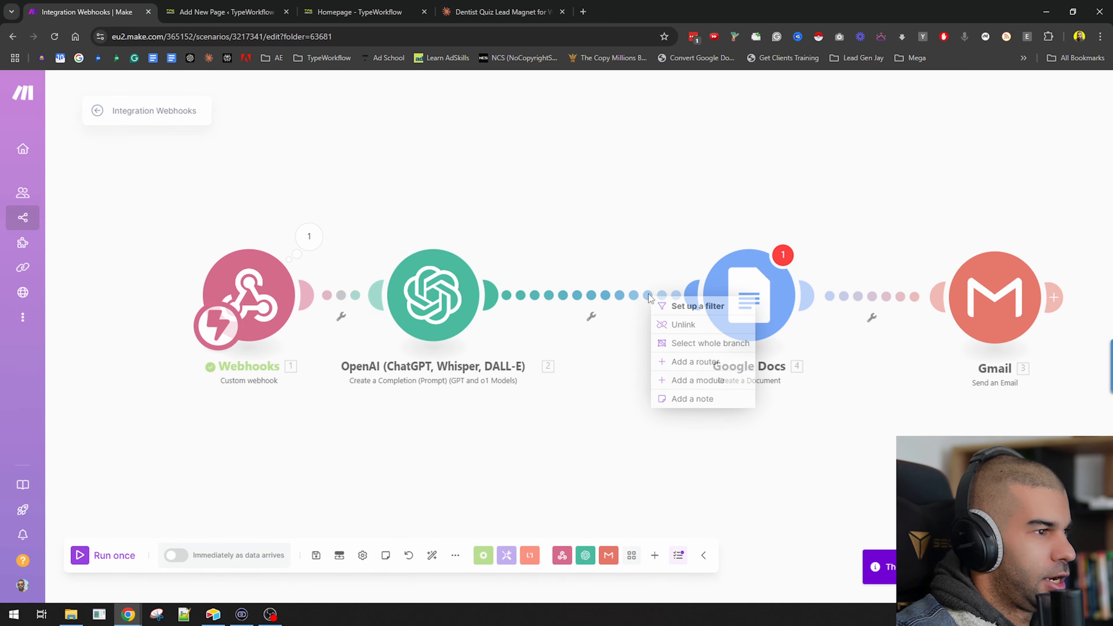
left_click(704, 383)
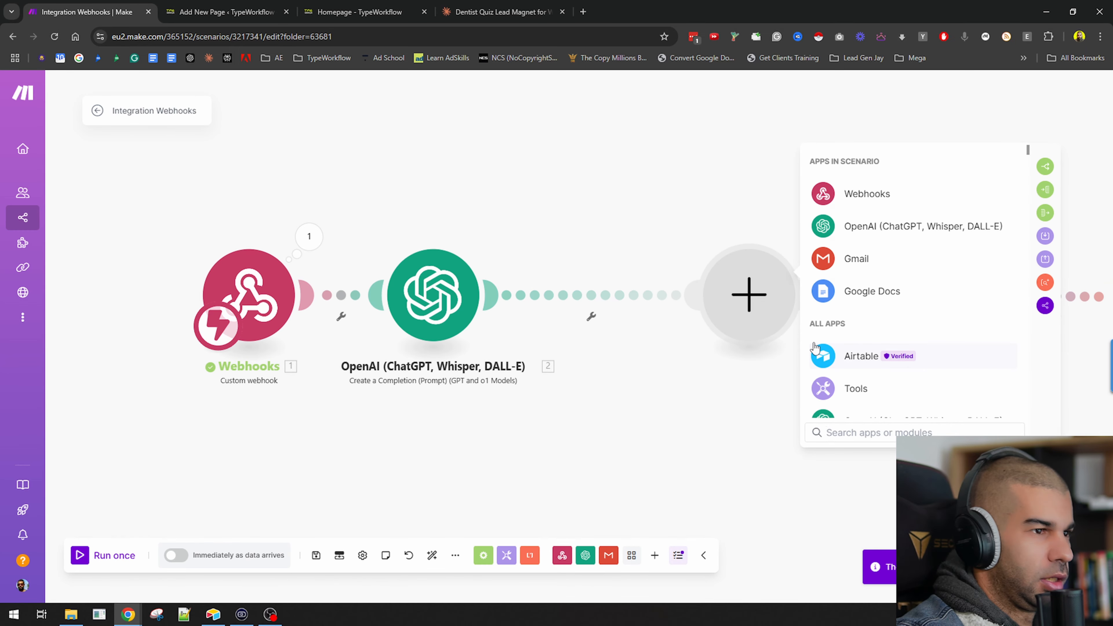
type("markdown to")
left_click(861, 187)
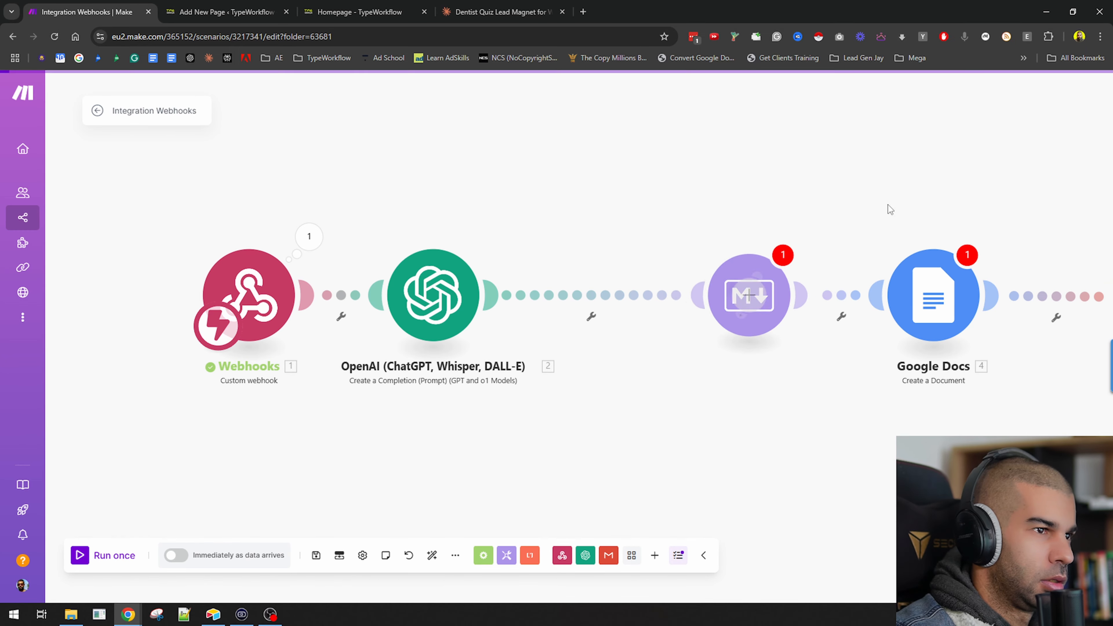
left_click(638, 195)
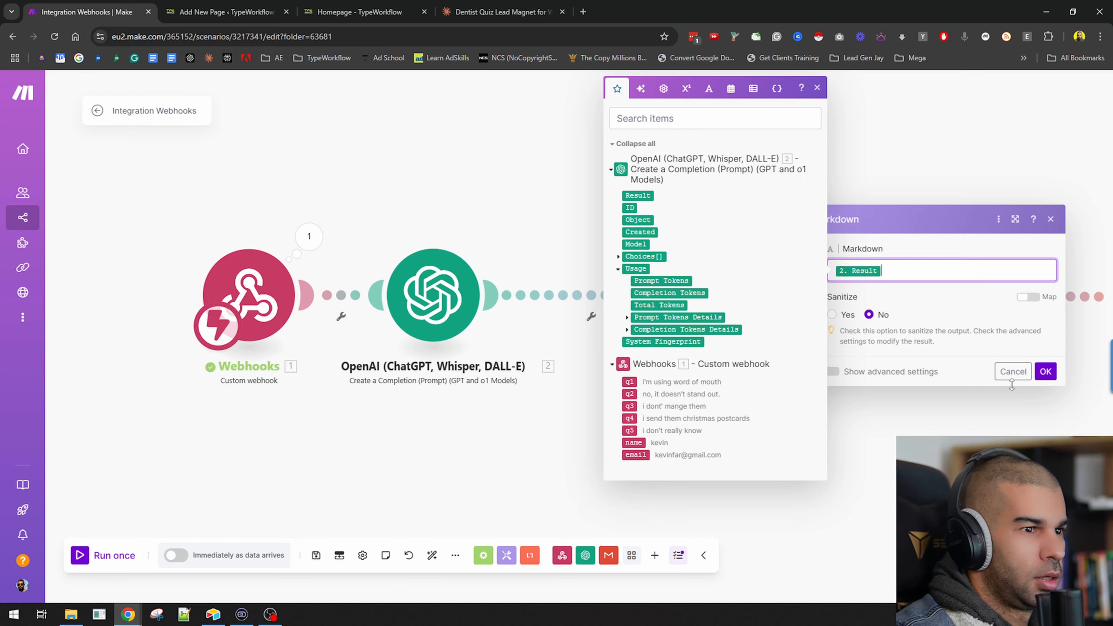
left_click(1046, 371)
Choose the root folder of My Drive as the Google Docs module's new document location.
left_click_drag(889, 336, 542, 336)
left_click(577, 304)
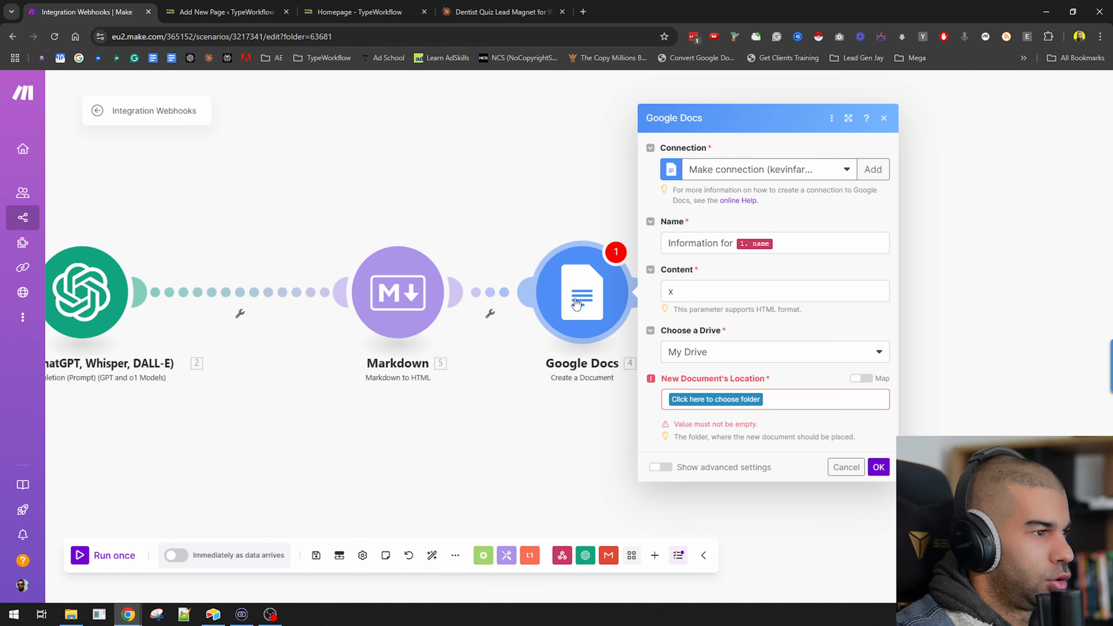
left_click(719, 298)
key("BackSpace")
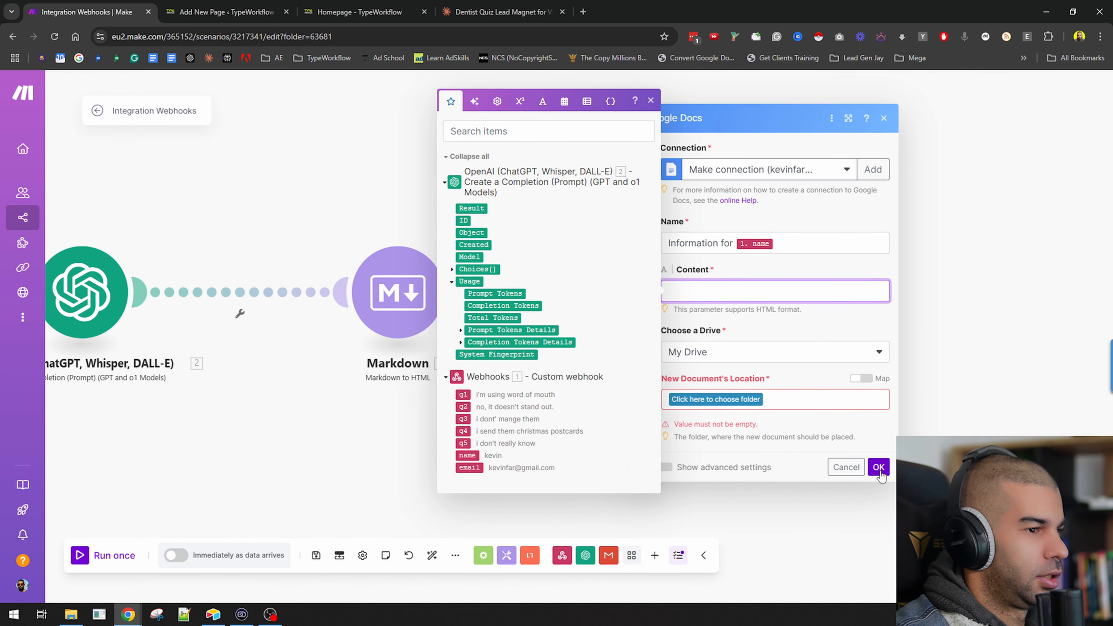
left_click(880, 467)
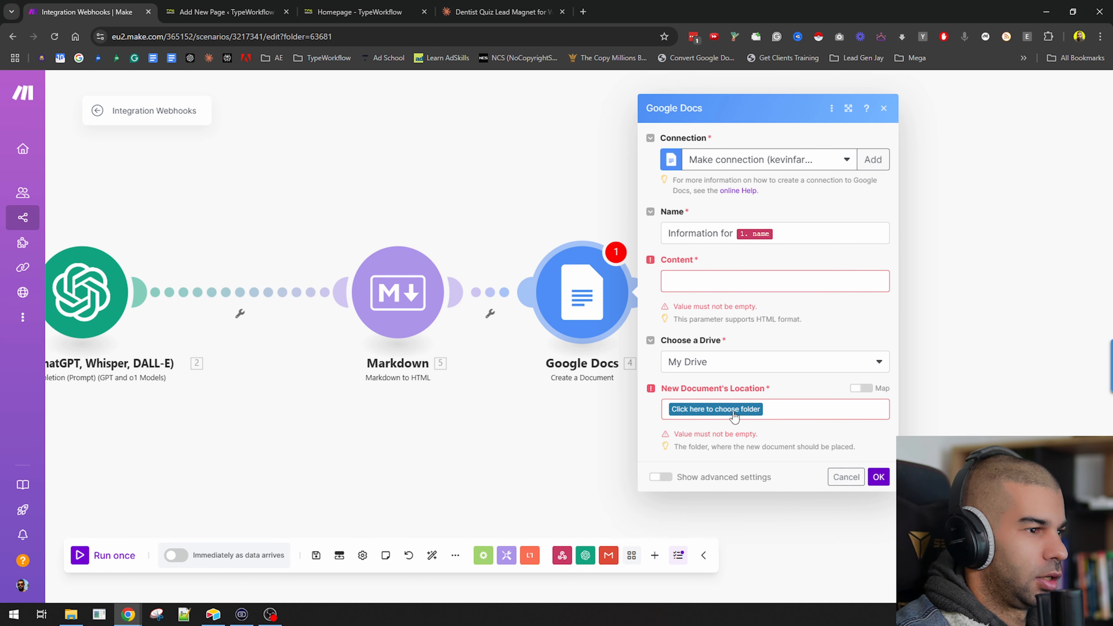
left_click(692, 419)
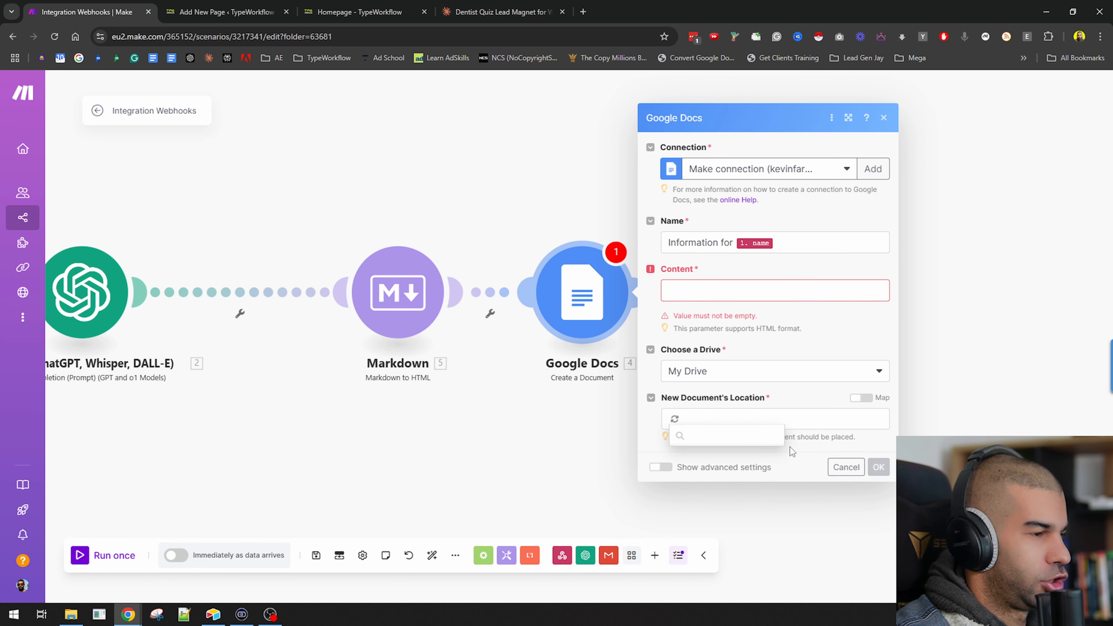
left_click(710, 285)
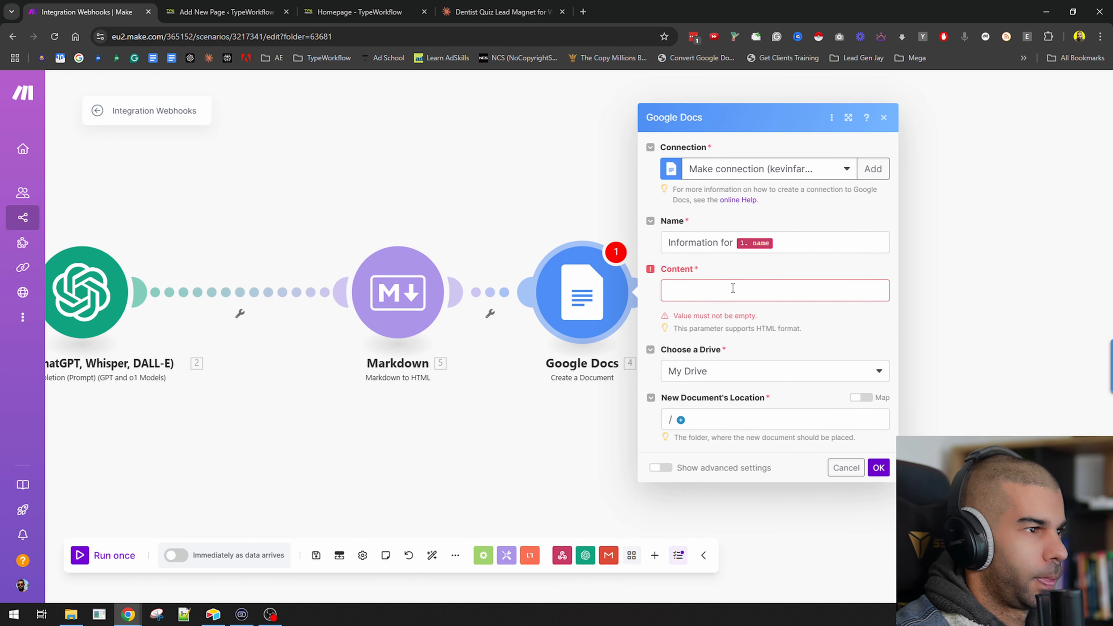
left_click(881, 468)
Map the Markdown module's HTML output into the Google Docs Content field and save the module.
left_click(701, 288)
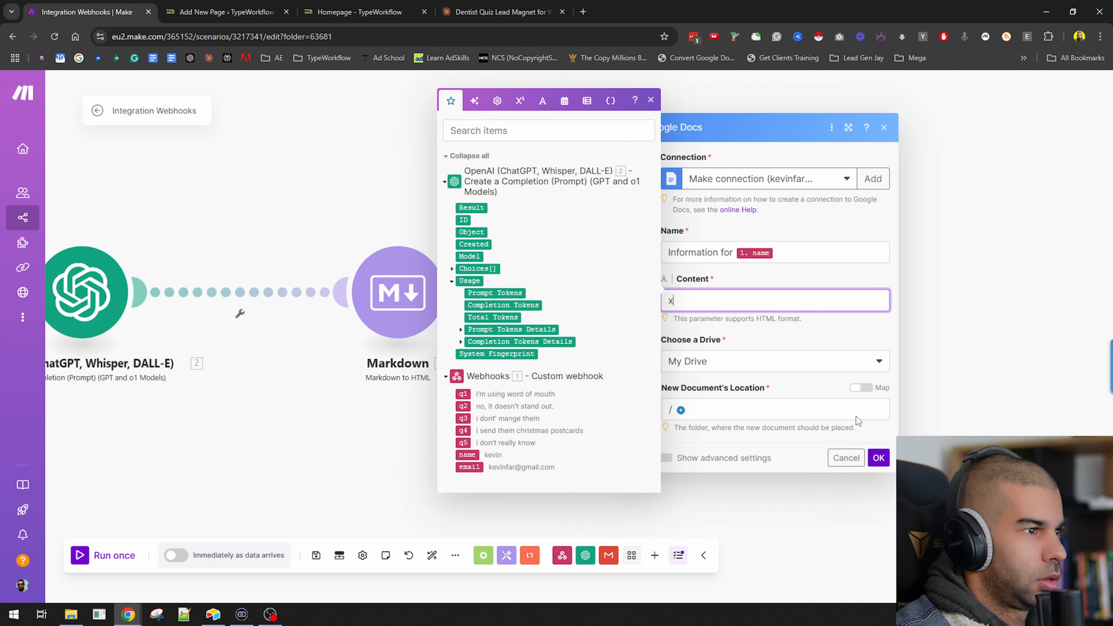
left_click(879, 467)
left_click(582, 292)
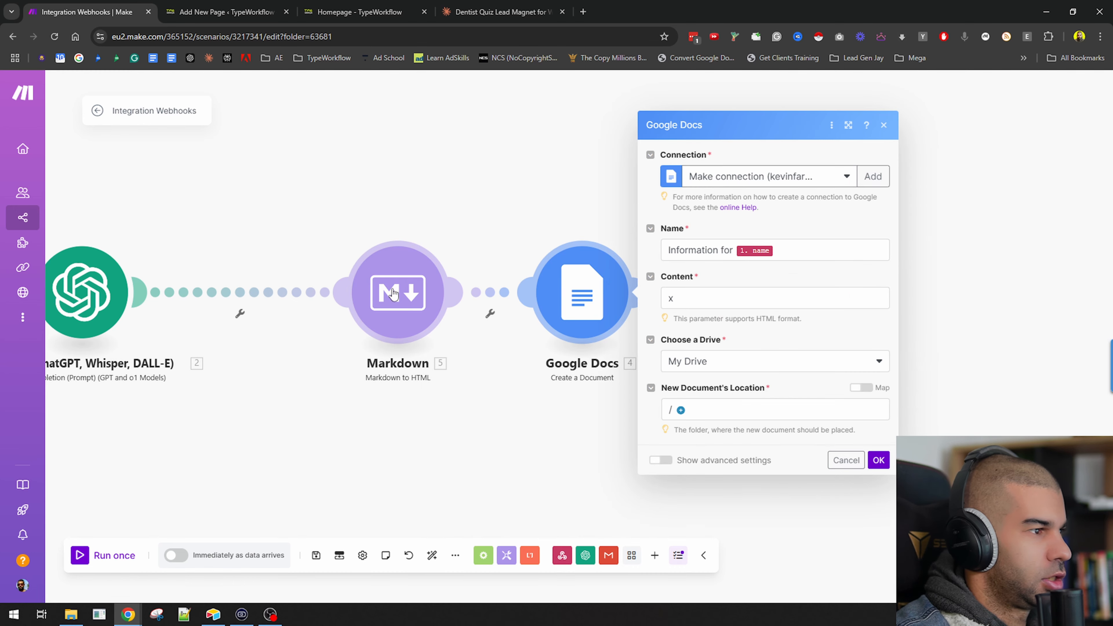
left_click(704, 299)
left_click(468, 180)
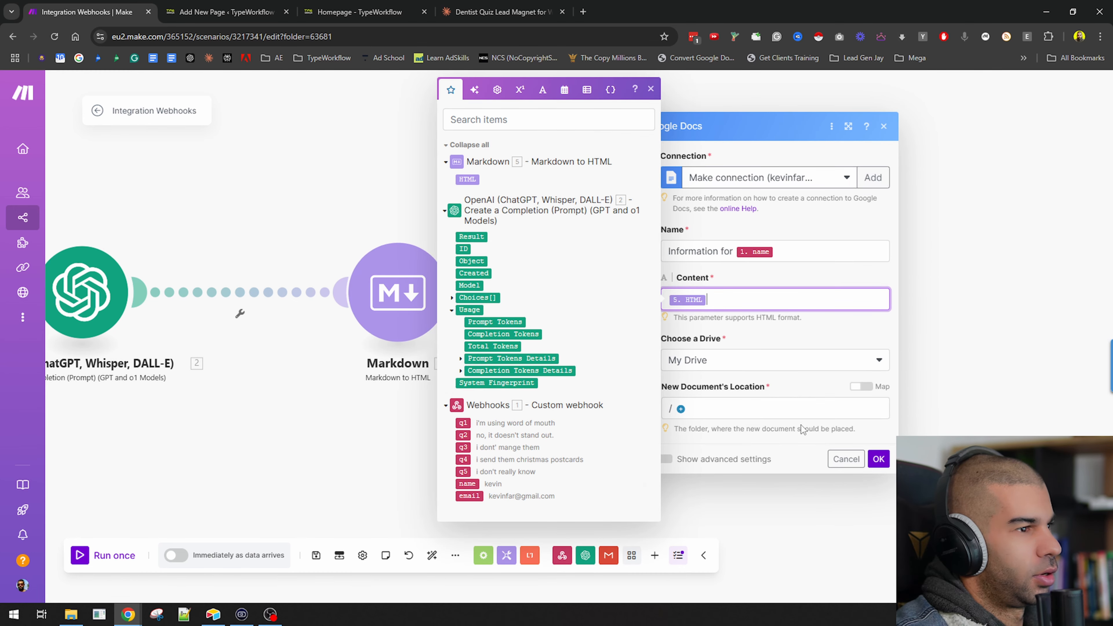
left_click(879, 459)
Insert a Google Docs Download a Document module between the Create a Document module and Gmail.
right_click(698, 295)
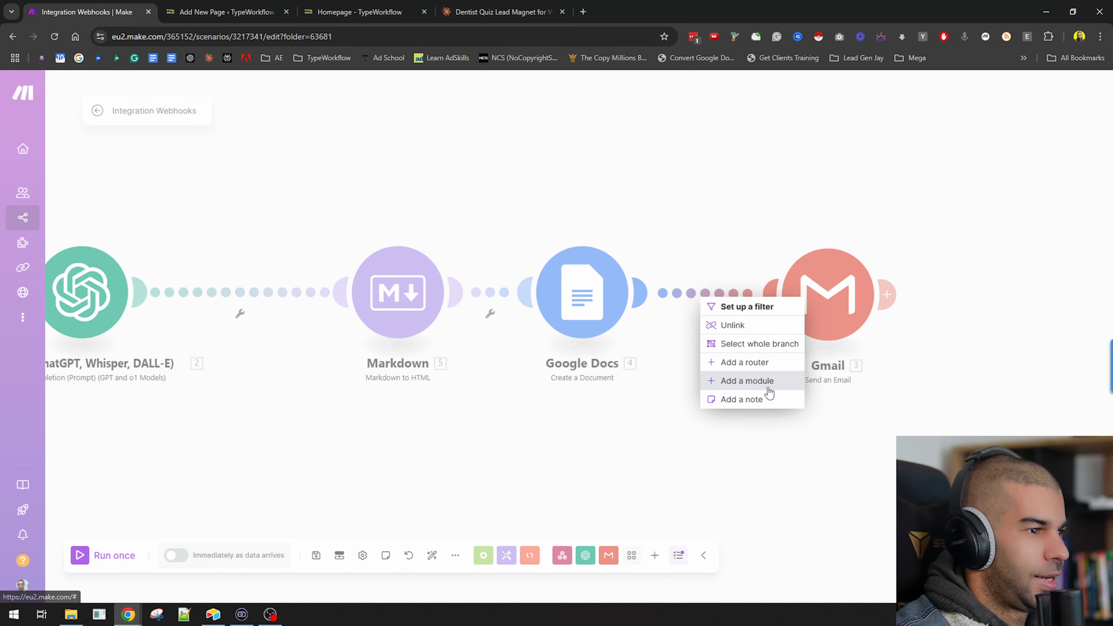
left_click(765, 382)
left_click(902, 289)
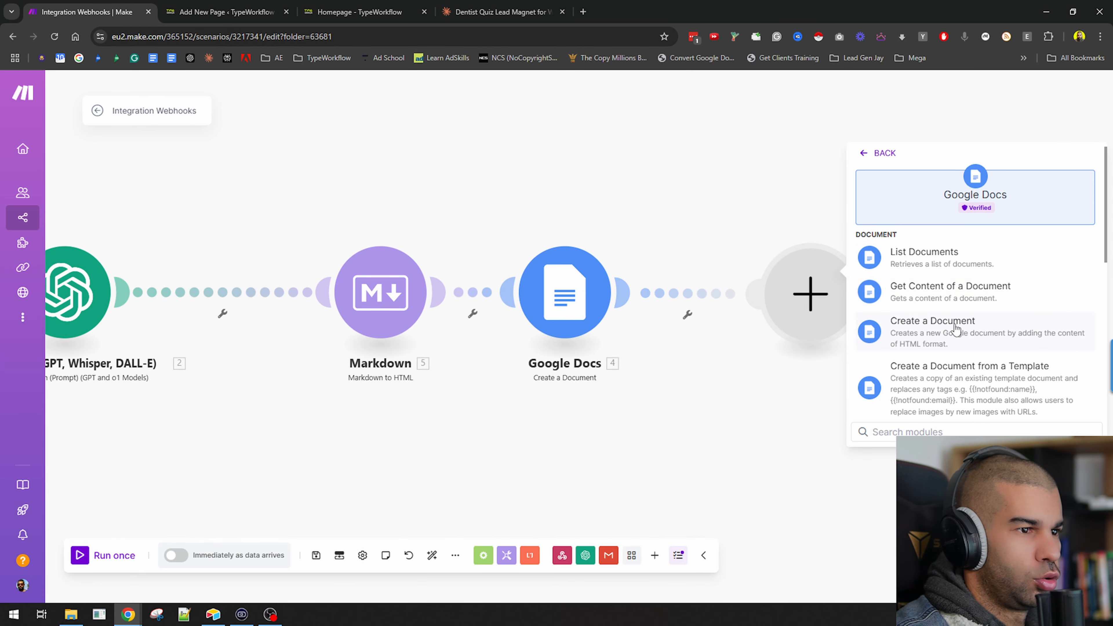
scroll(914, 246, "down", 2)
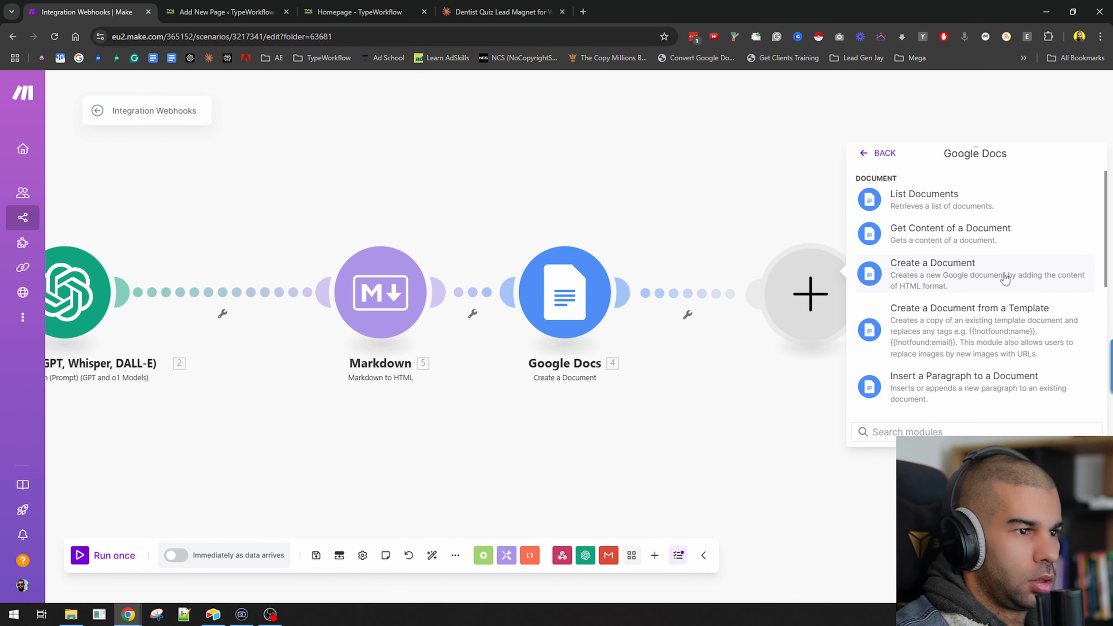
scroll(996, 280, "down", 6)
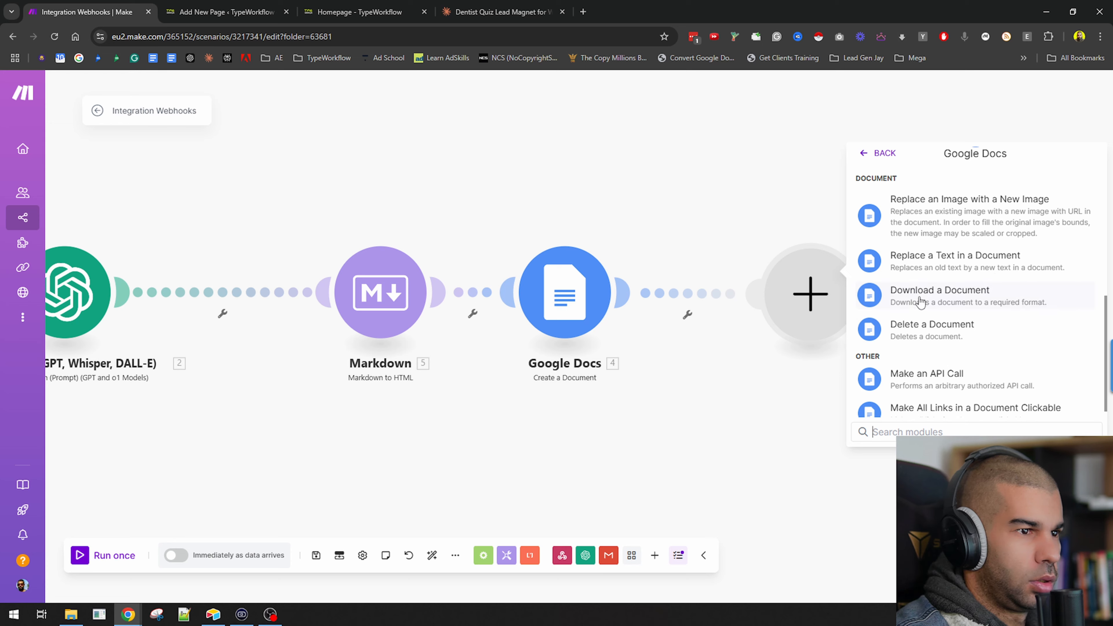
left_click(920, 296)
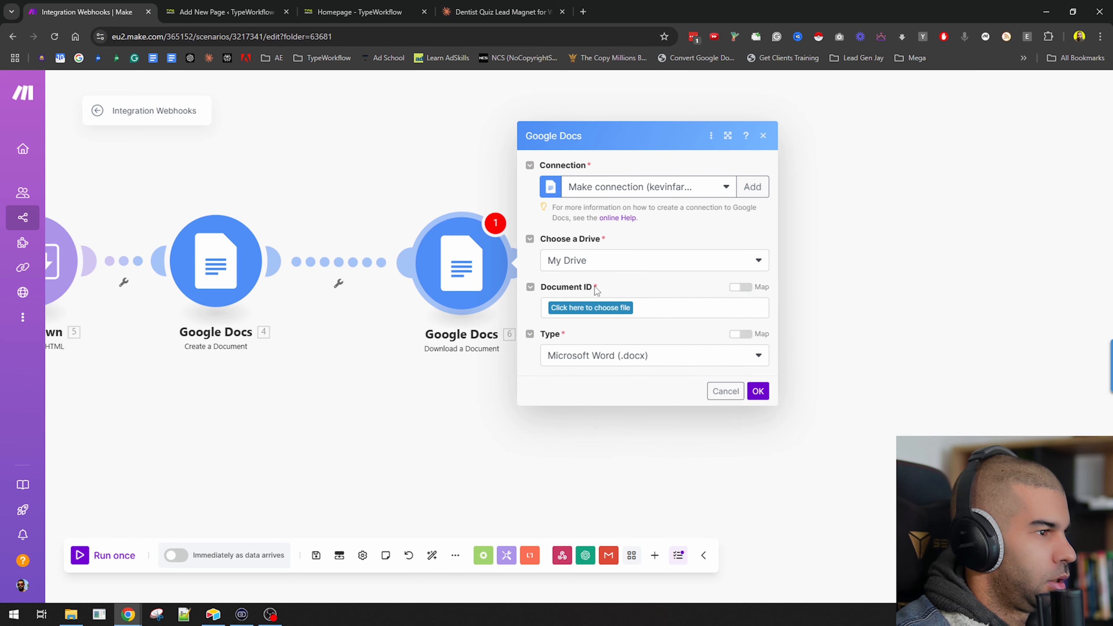
Map the created document's Document ID into the download module, set the type to PDF Document, and save.
left_click(740, 287)
left_click(643, 308)
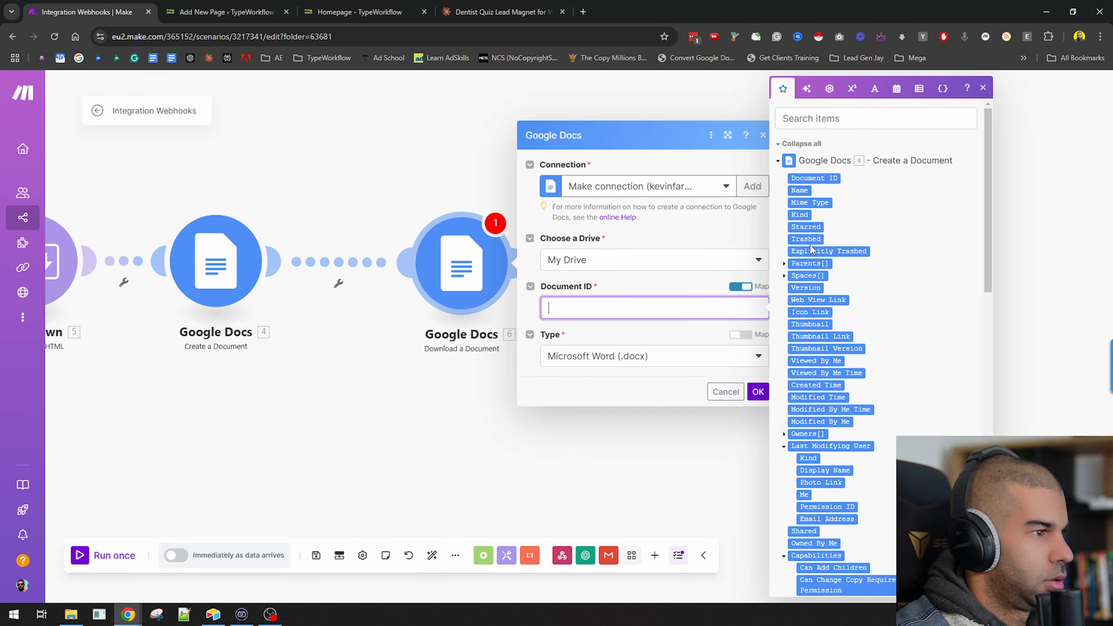
left_click(809, 177)
left_click(589, 356)
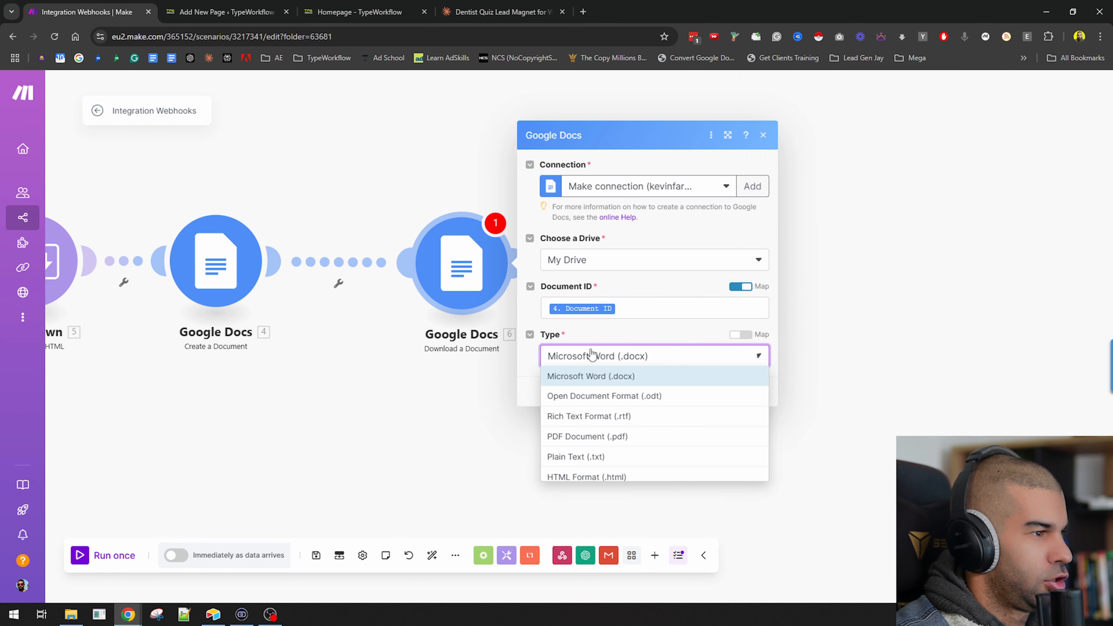
left_click(586, 436)
left_click(756, 393)
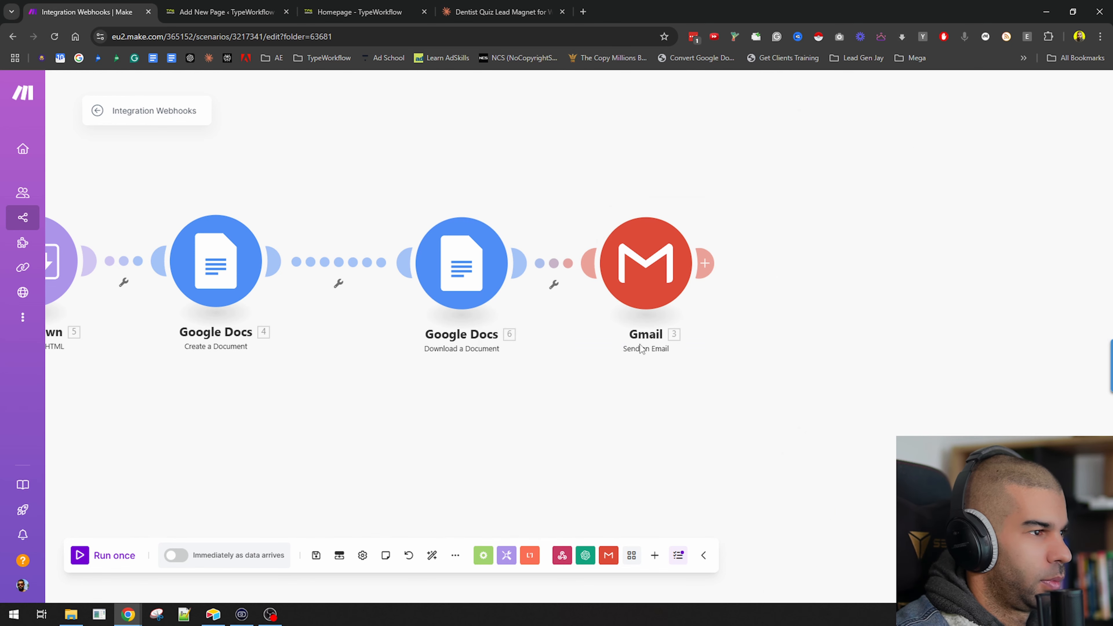
Edit the Gmail email content to read "here's your information attached." without the blank line, and save the module.
left_click(625, 272)
left_click(768, 540)
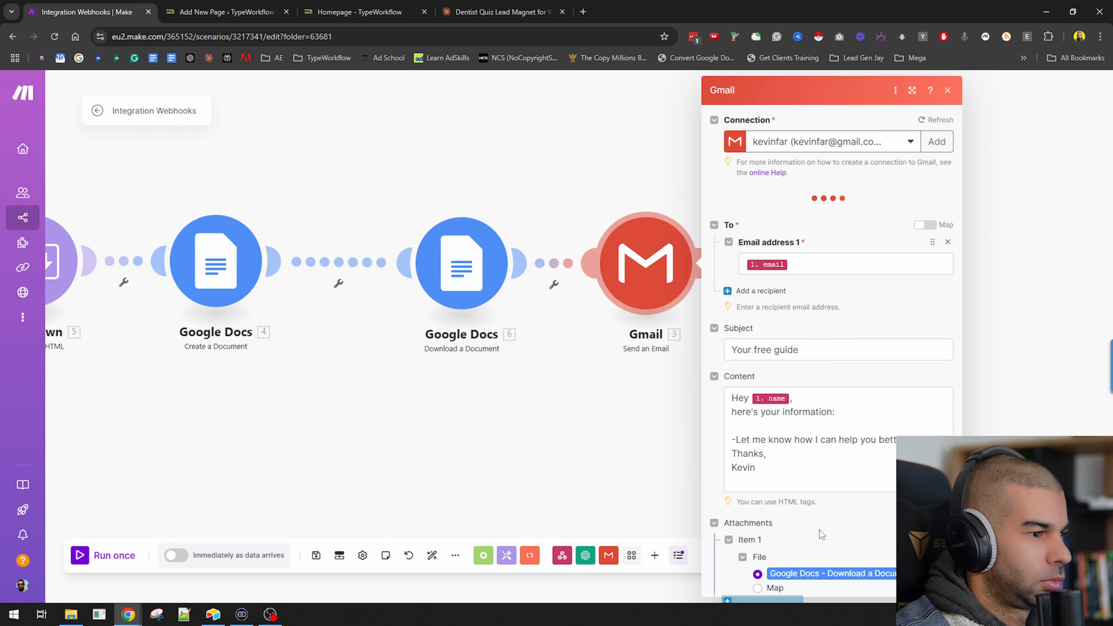
scroll(848, 518, "down", 3)
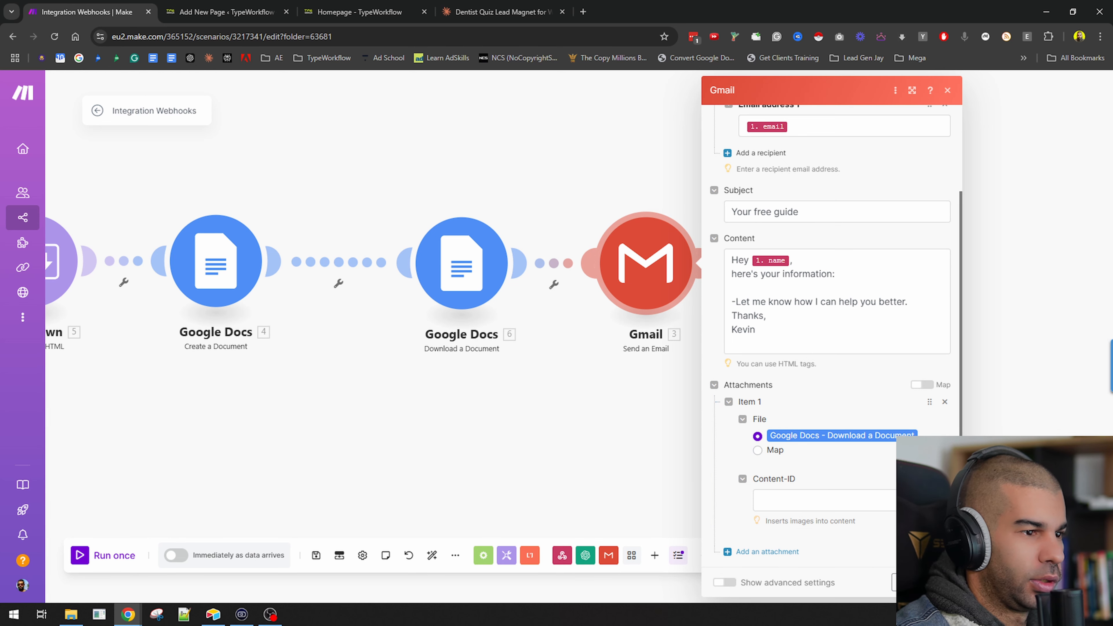
left_click(831, 275)
type("attached.")
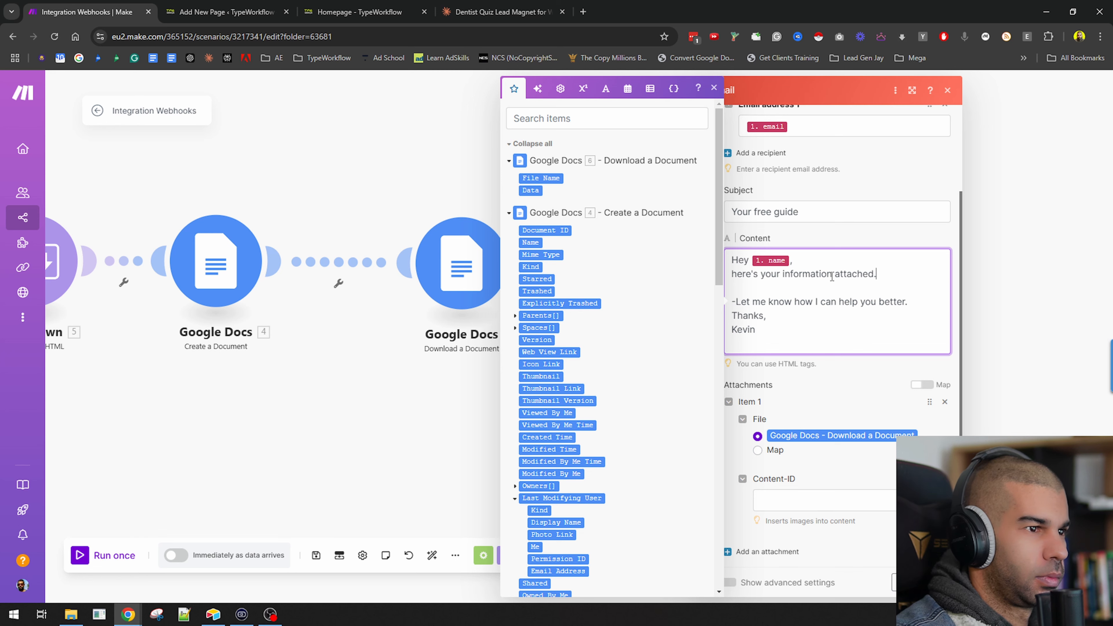
key("Delete")
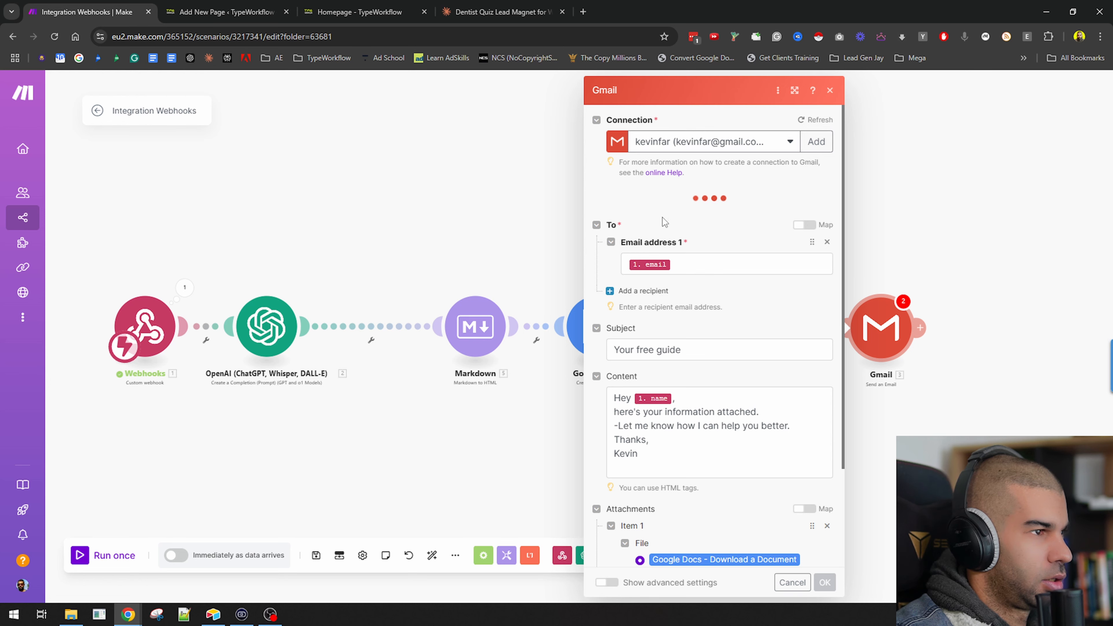
scroll(793, 574, "down", 2)
left_click(824, 583)
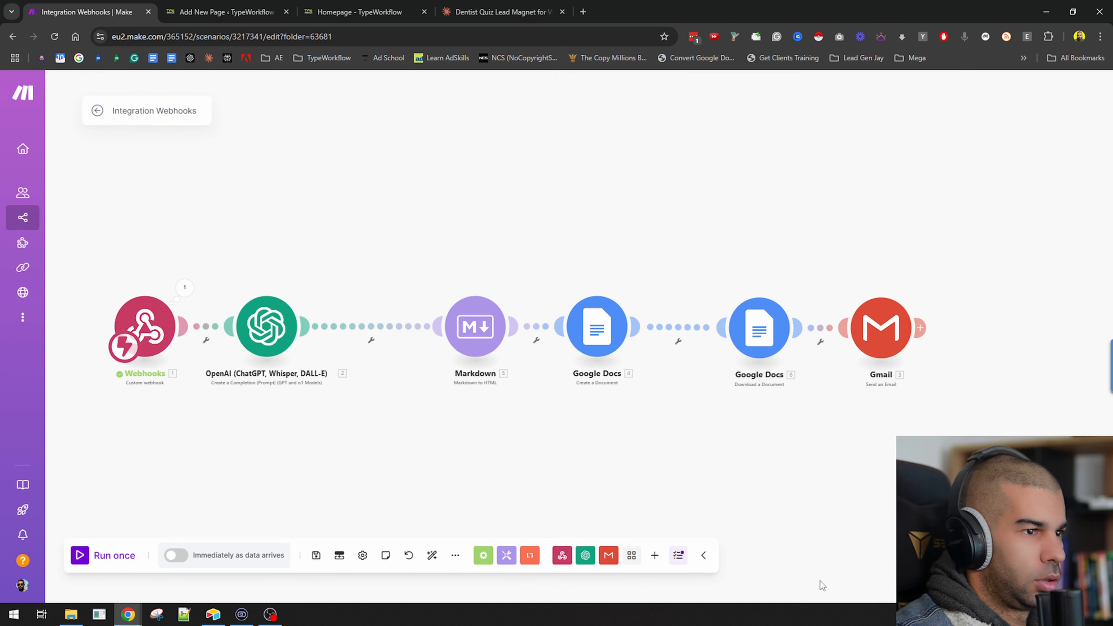
Auto-align and save the scenario, then run it once to wait for incoming data.
left_click(432, 555)
left_click(315, 554)
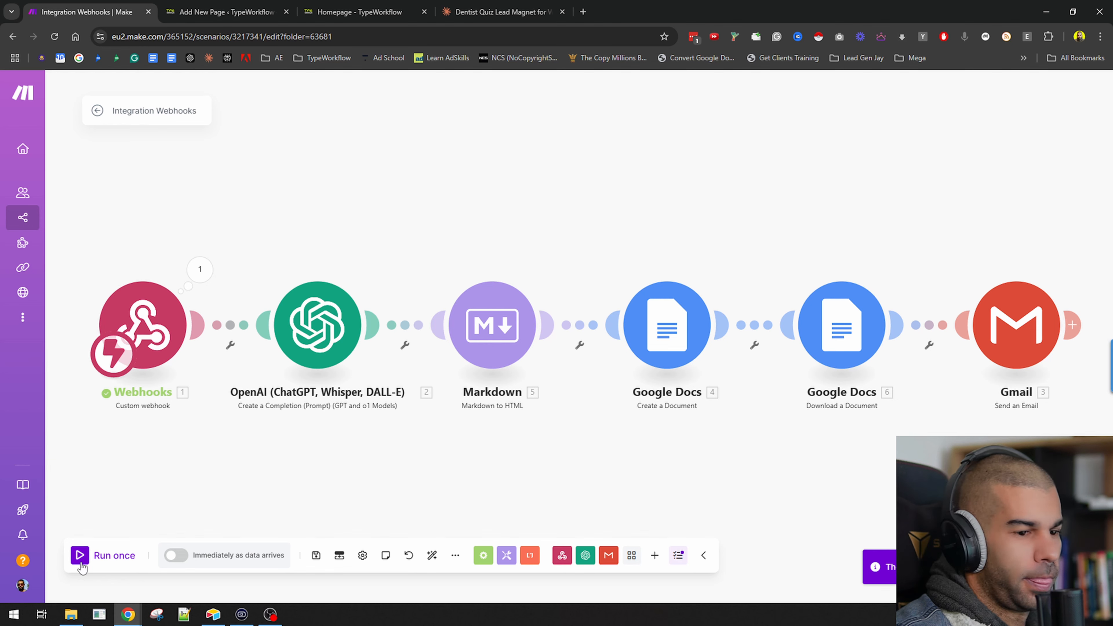
left_click(81, 563)
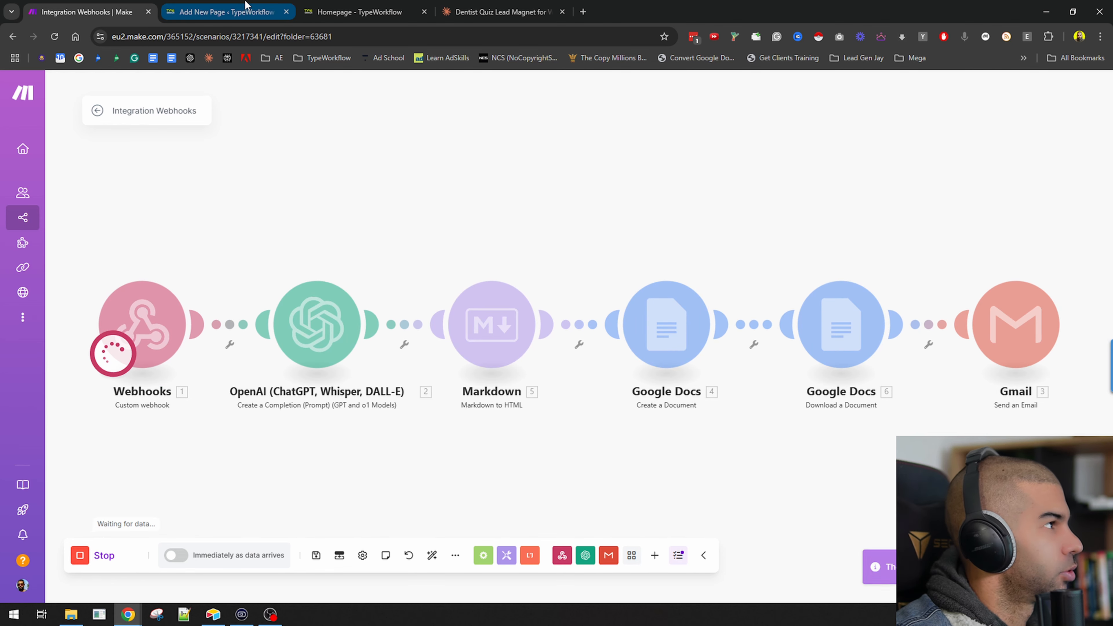
Open the live Dentist quiz page in its own maximized browser window.
left_click(262, 11)
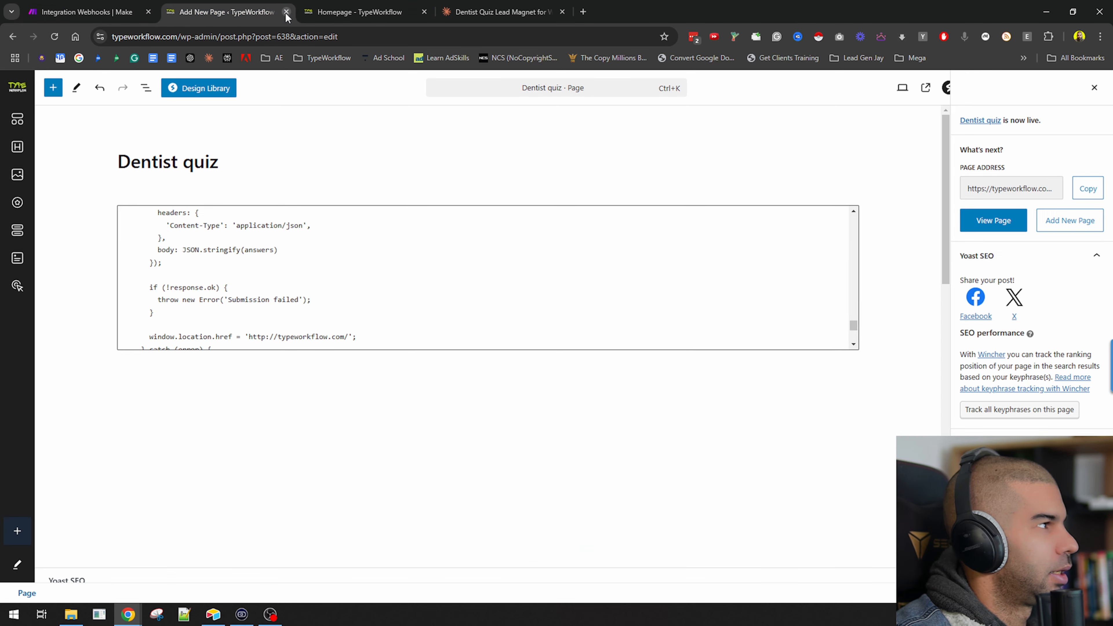
left_click(993, 220)
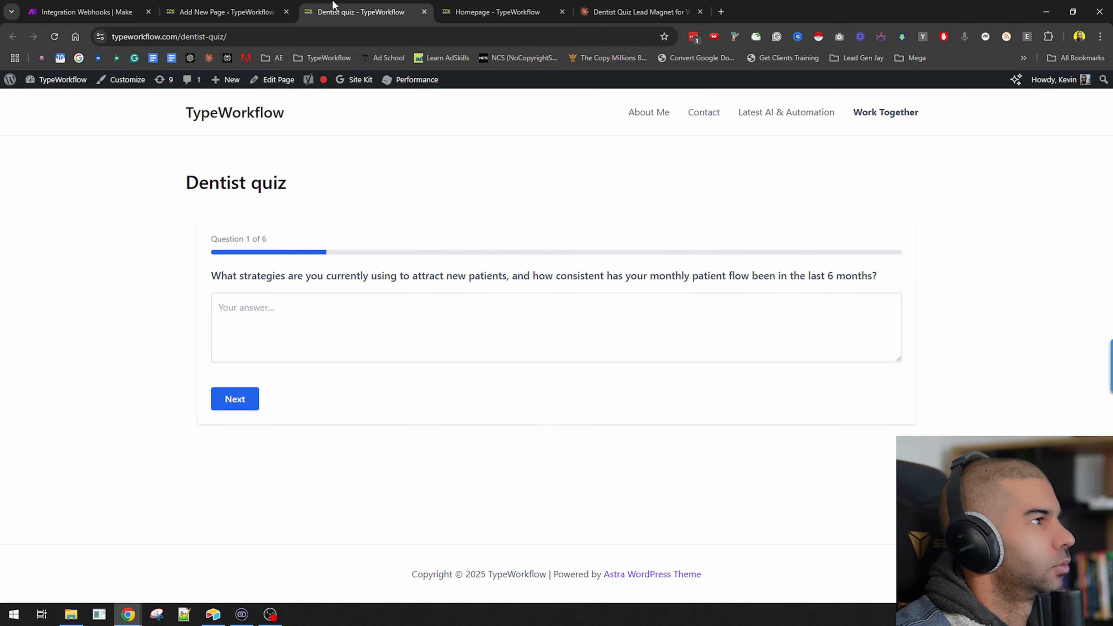
key("ctrl+w")
left_click_drag(600, 370, 565, 174)
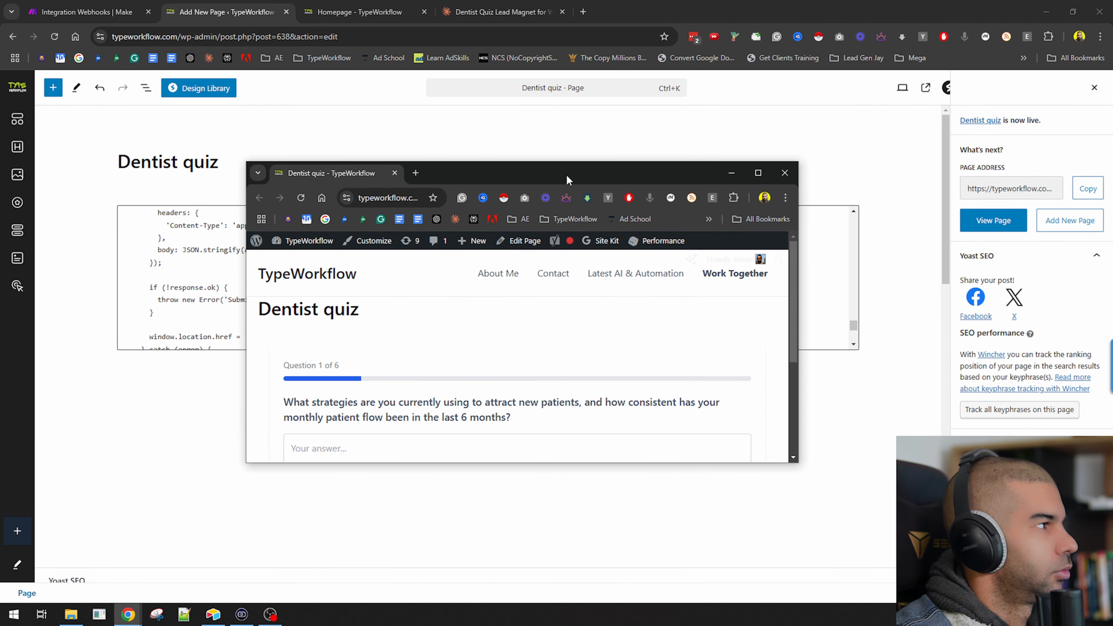
double_click(564, 174)
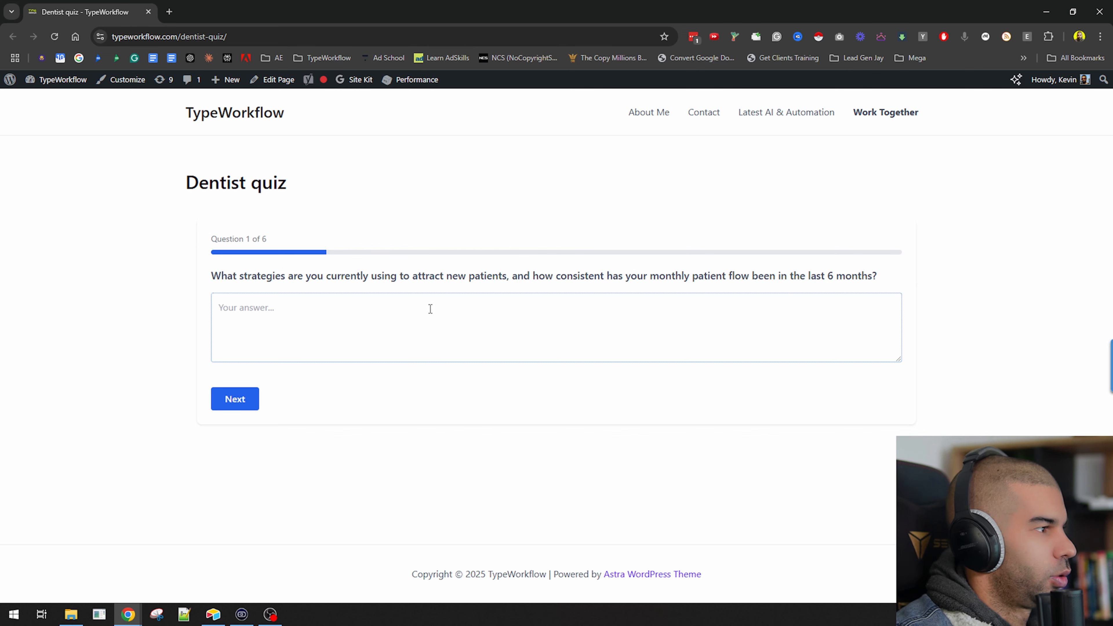
Answer the first quiz question with word of mouth and the second with "i don't think i stand out online".
type("word of mouth")
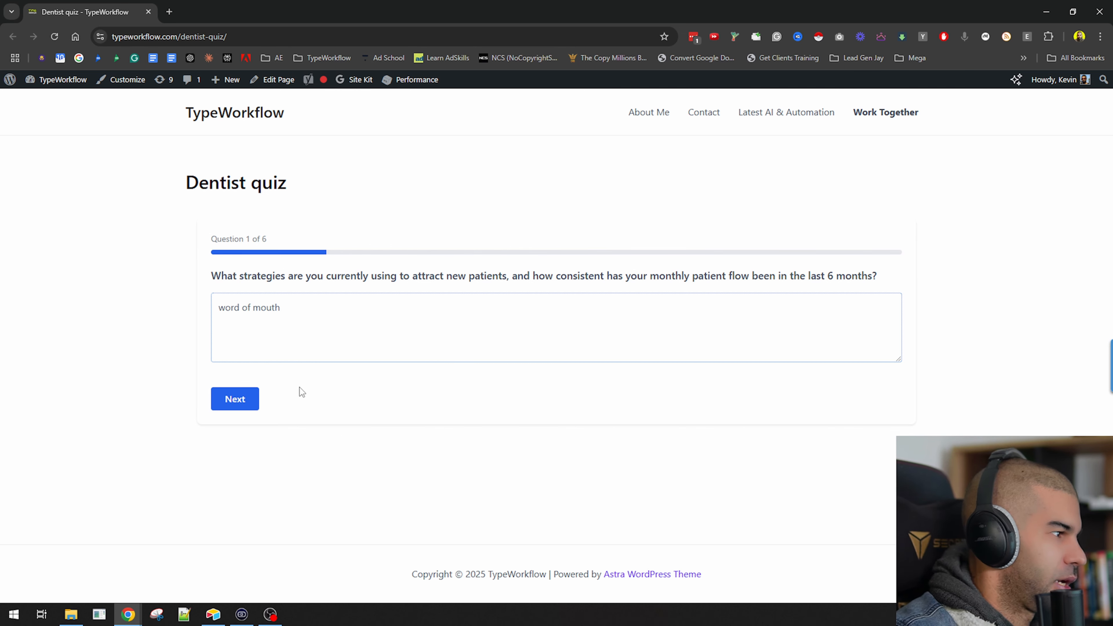
left_click(230, 405)
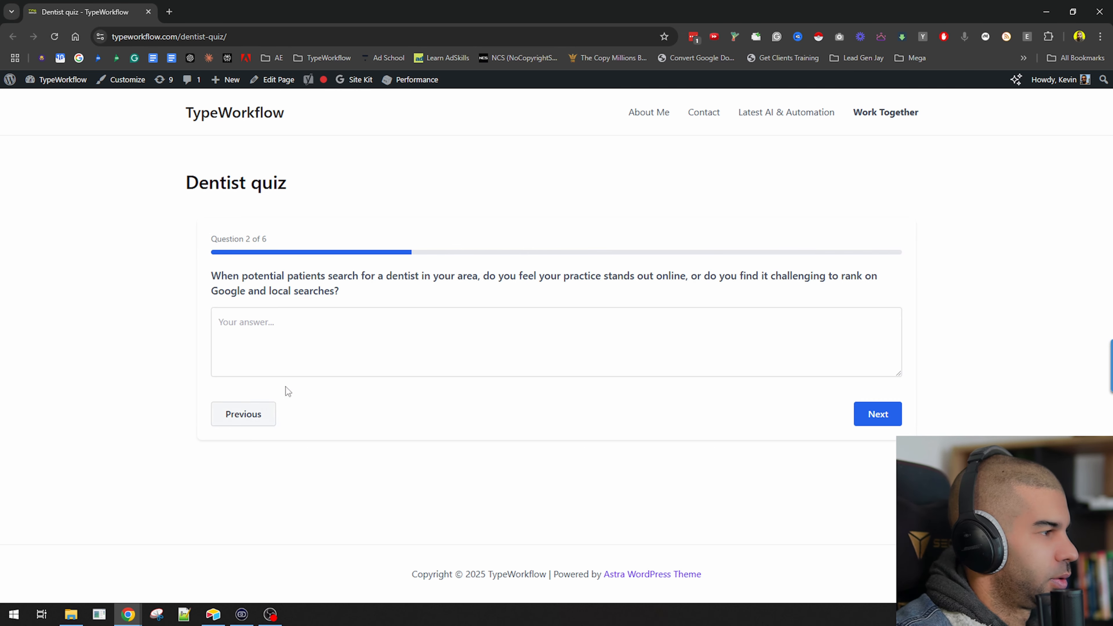
left_click(287, 333)
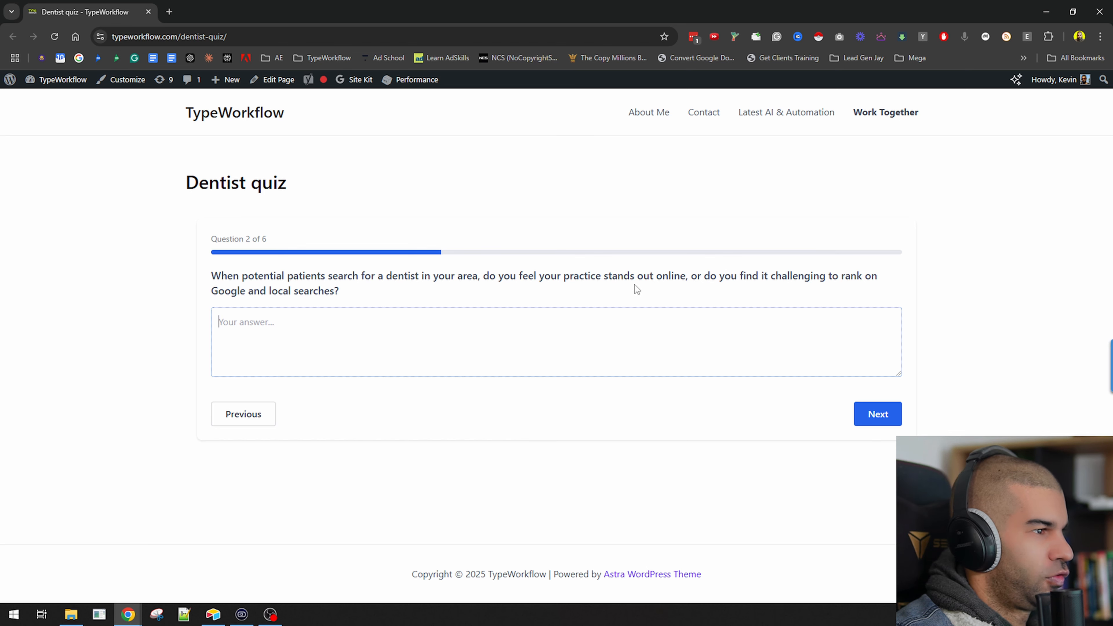
type("i")
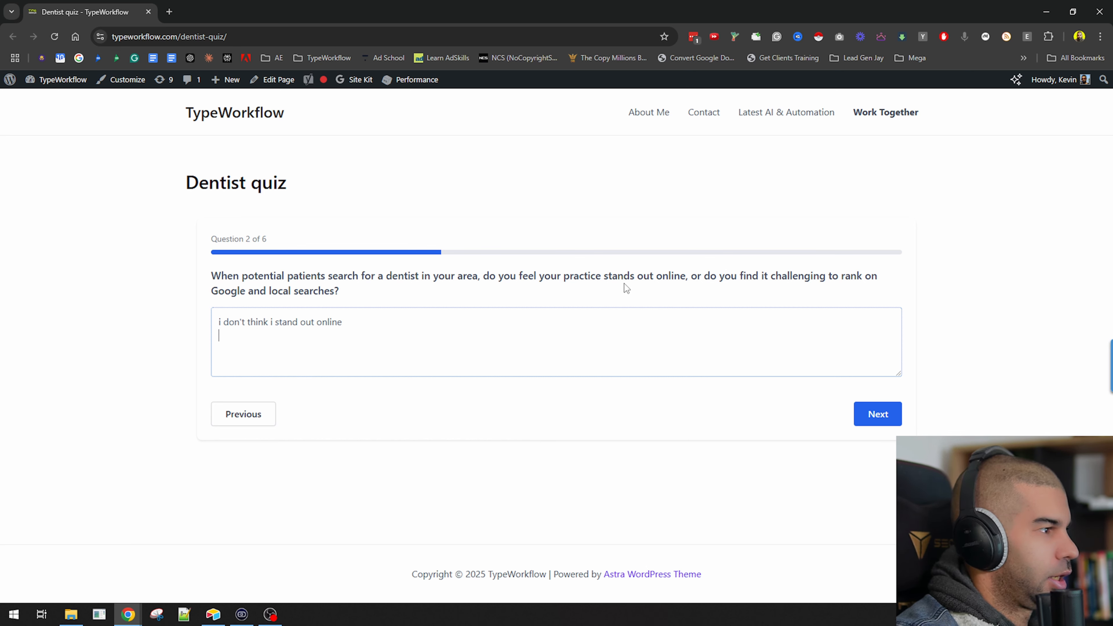
left_click(876, 414)
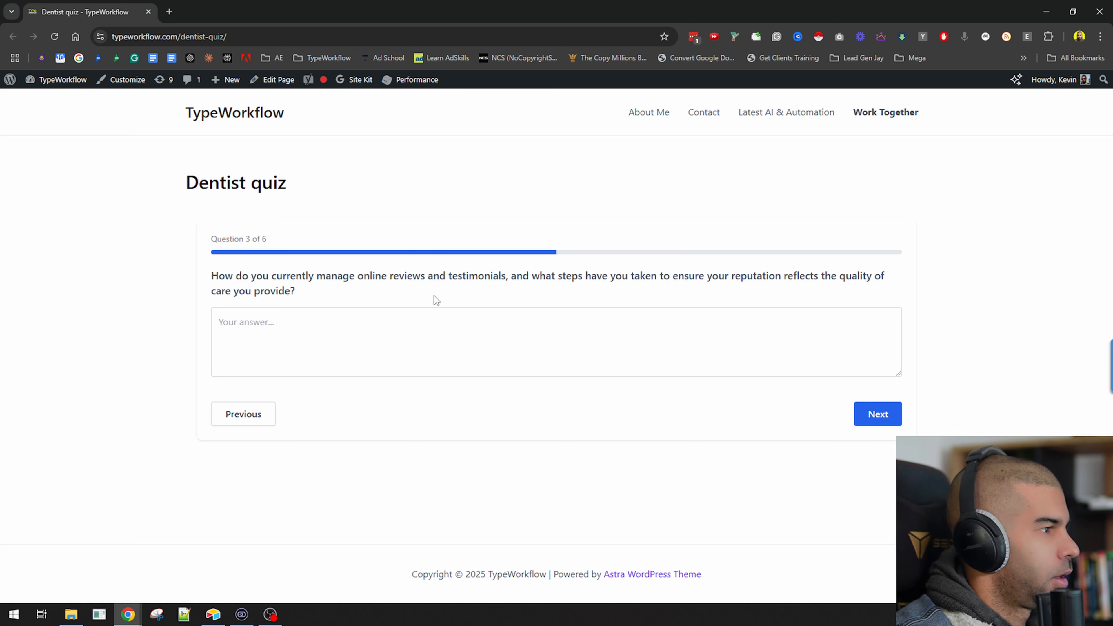
Answer the third quiz question with "i don't manage online reviews and testimonials".
type("i don't manag")
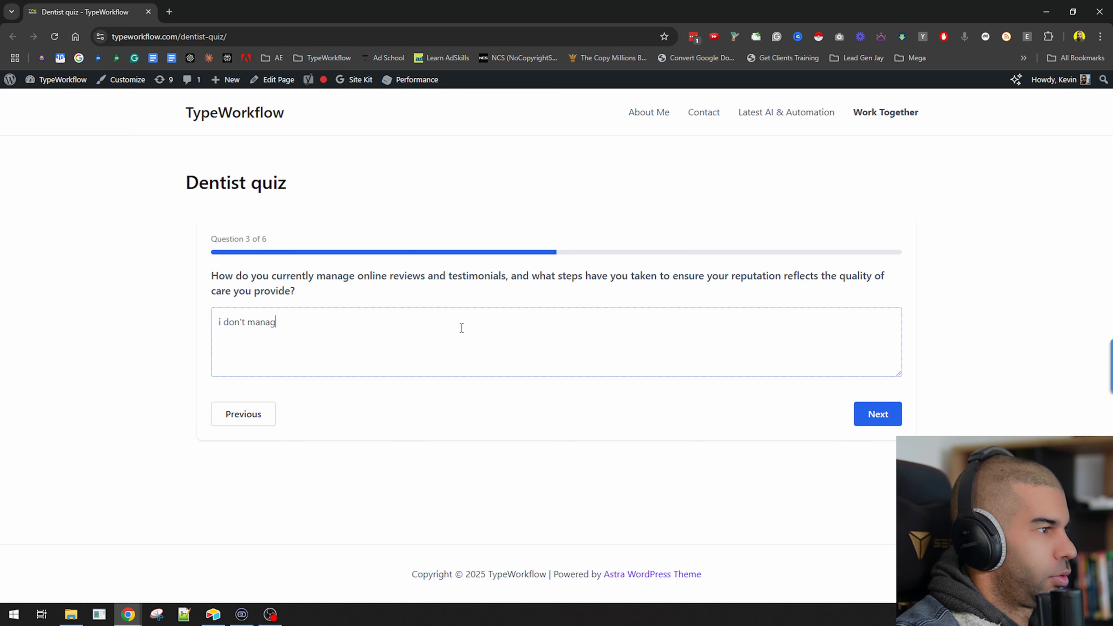
type("e online reviews an")
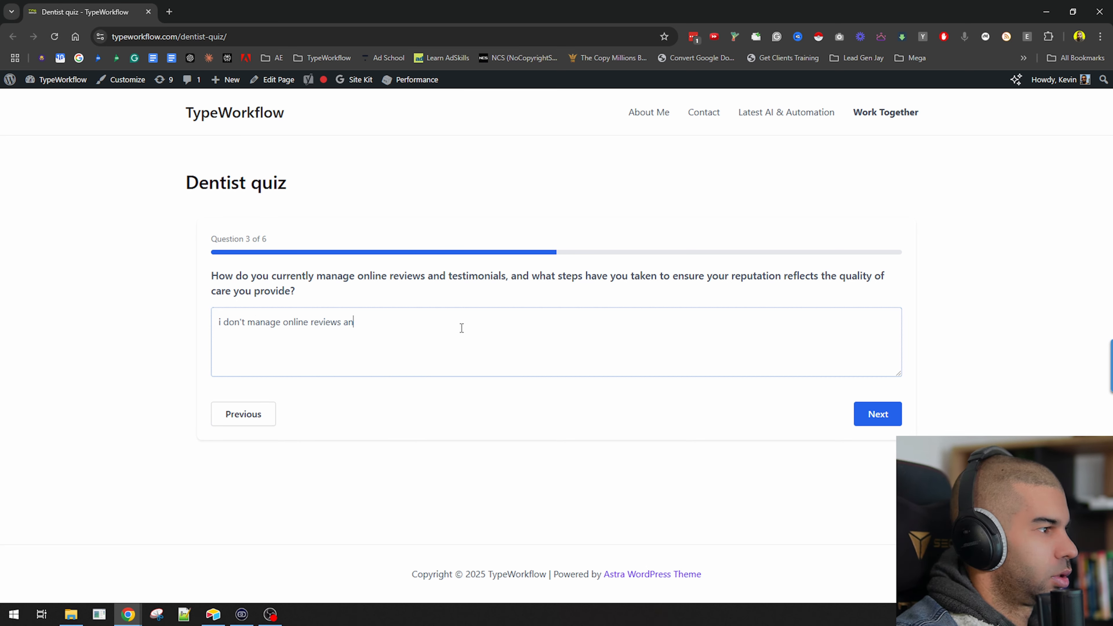
type("d testimonials")
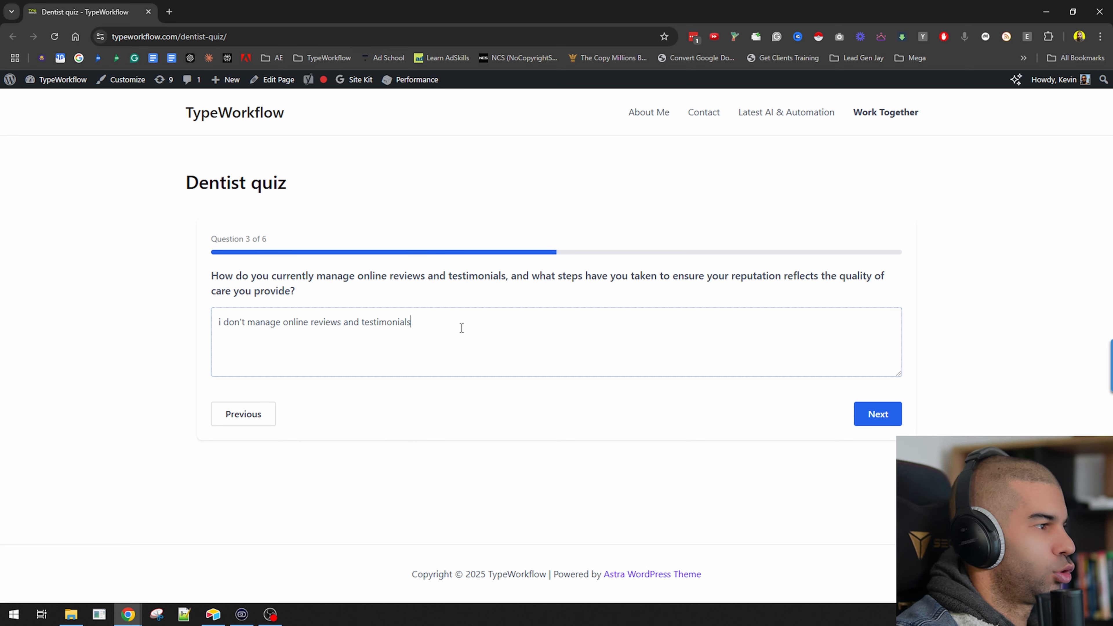
Move to the fourth quiz question and answer it with "i send clients a christmas card".
left_click(857, 419)
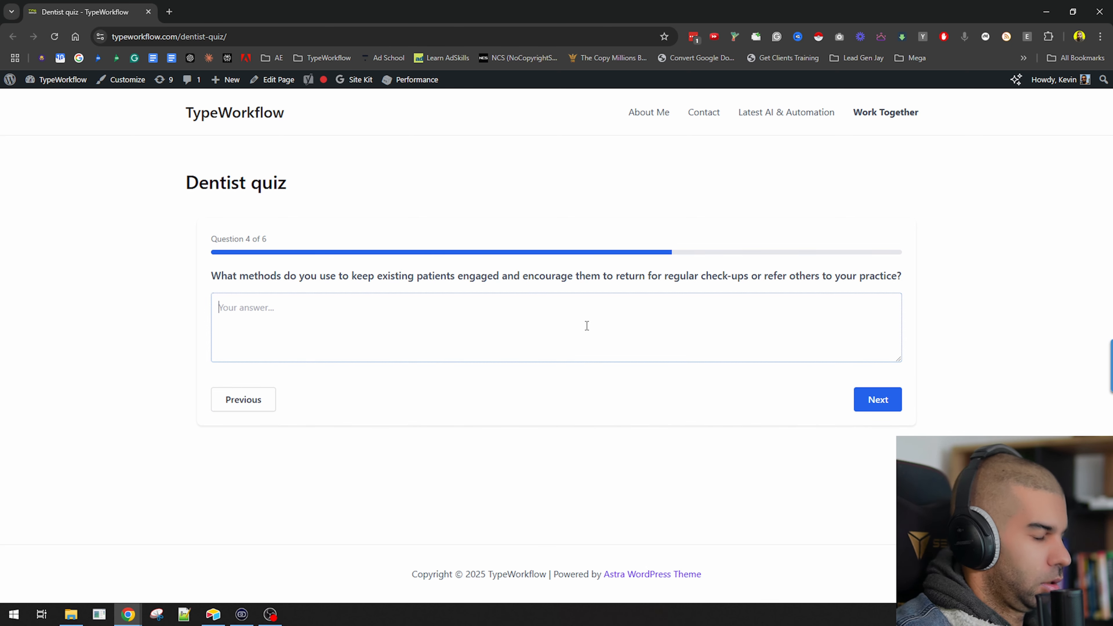
type("i sn")
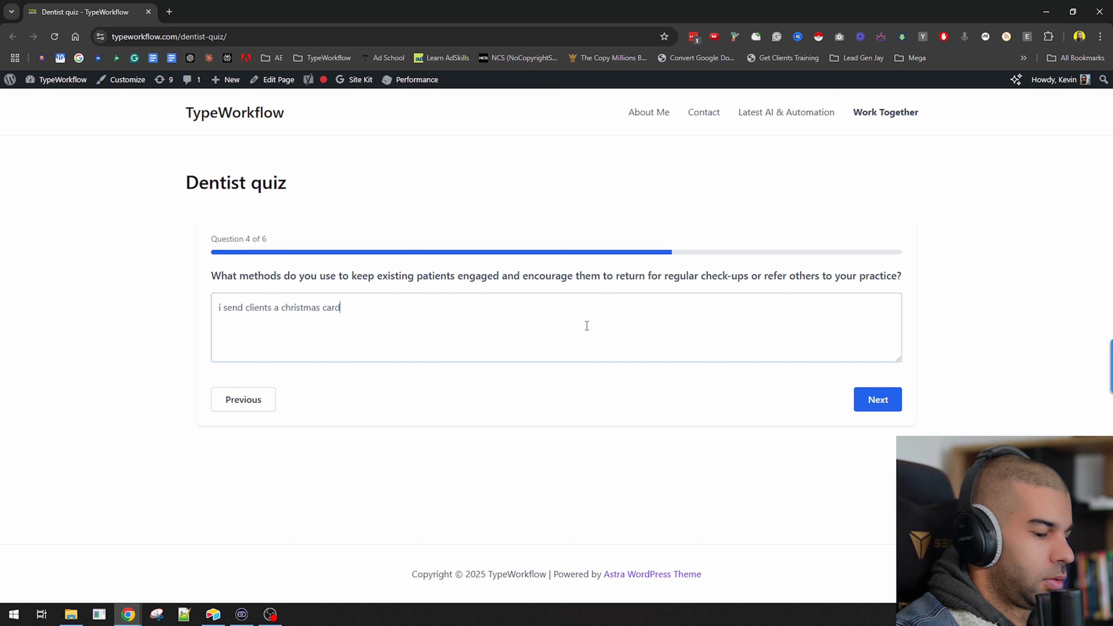
left_click(875, 398)
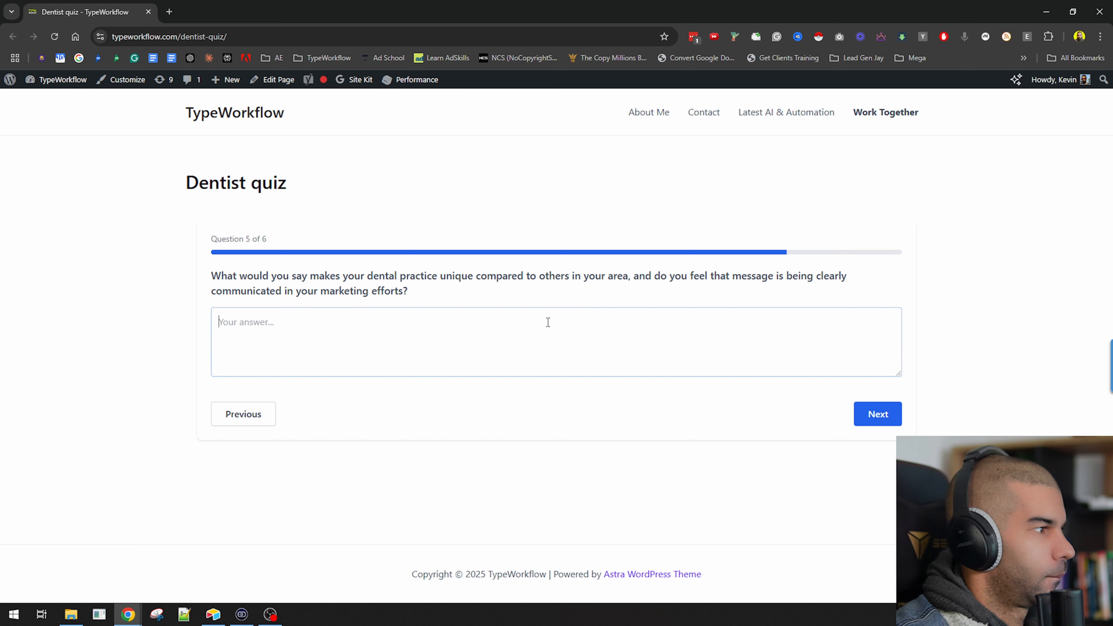
Answer the fifth quiz question with "i don't really know whether that happens or not." and continue.
type("i don't really k")
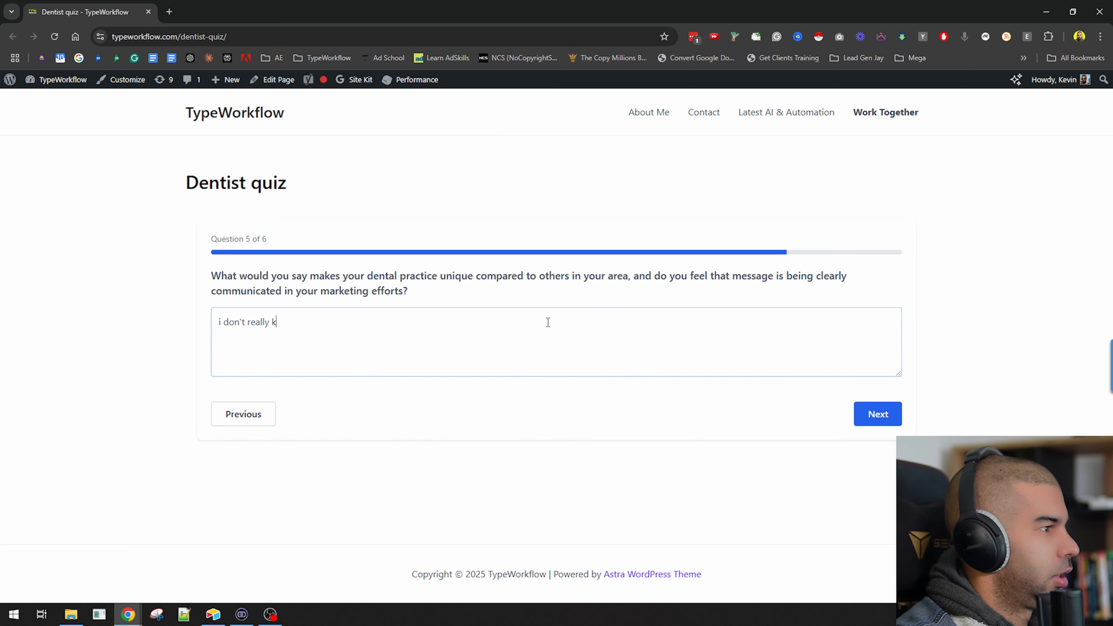
type("now whether that is")
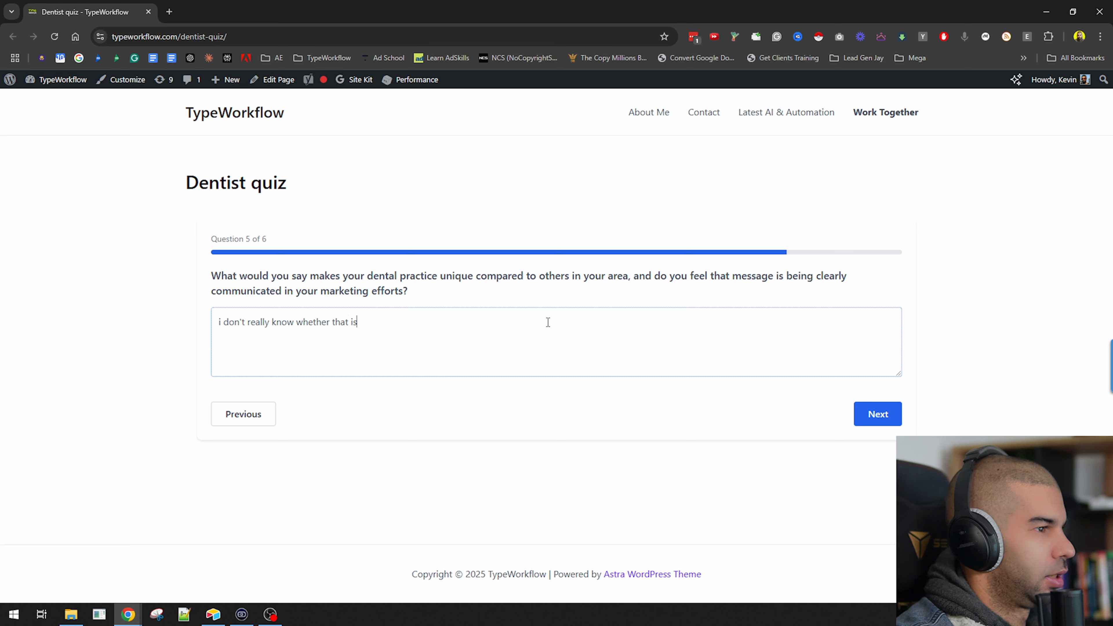
key("BackSpace")
key("BackSpace")
key("BackSpace")
key("BackSpace")
key("BackSpace")
key("BackSpace")
key("BackSpace")
key("BackSpace")
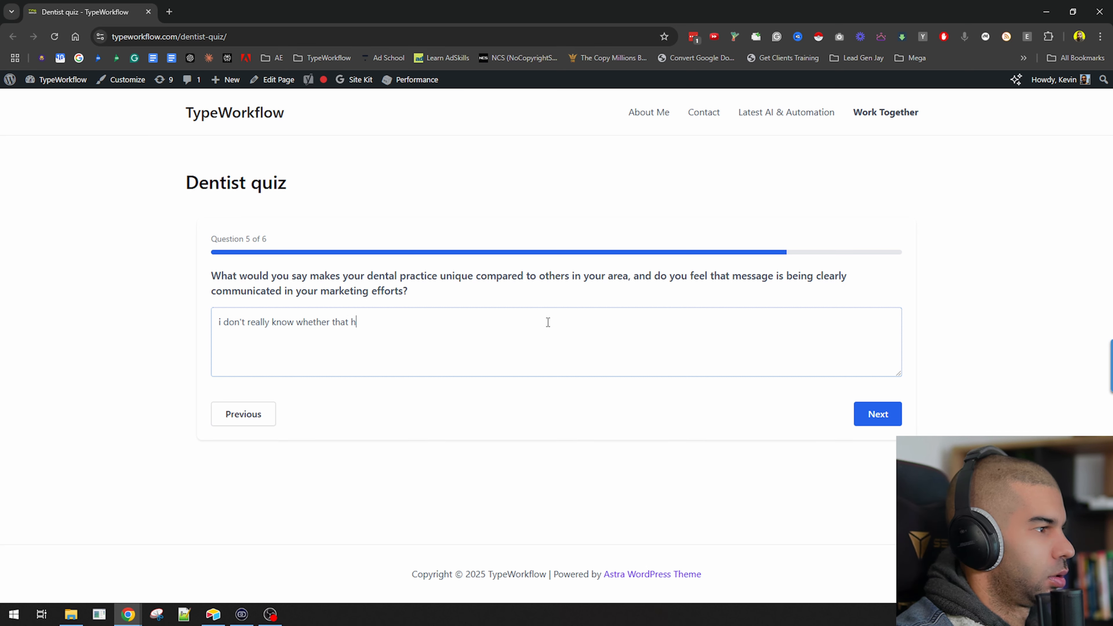
type("or not.")
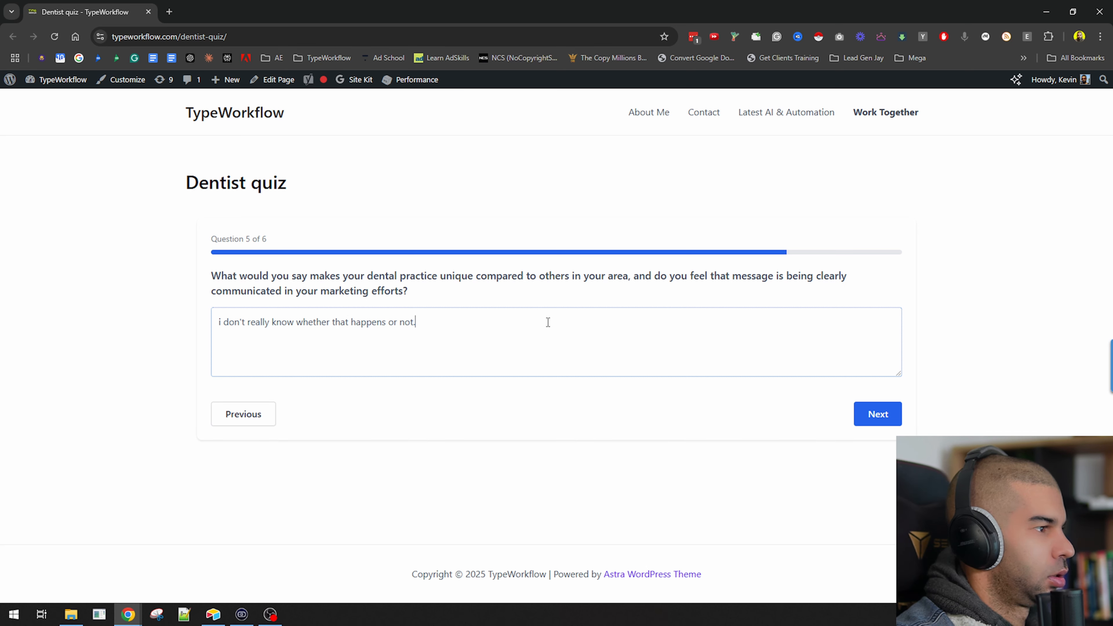
left_click(875, 416)
Fill in the contact's name and e-mail address on the final step and submit the quiz.
type("kevin")
key("Tab")
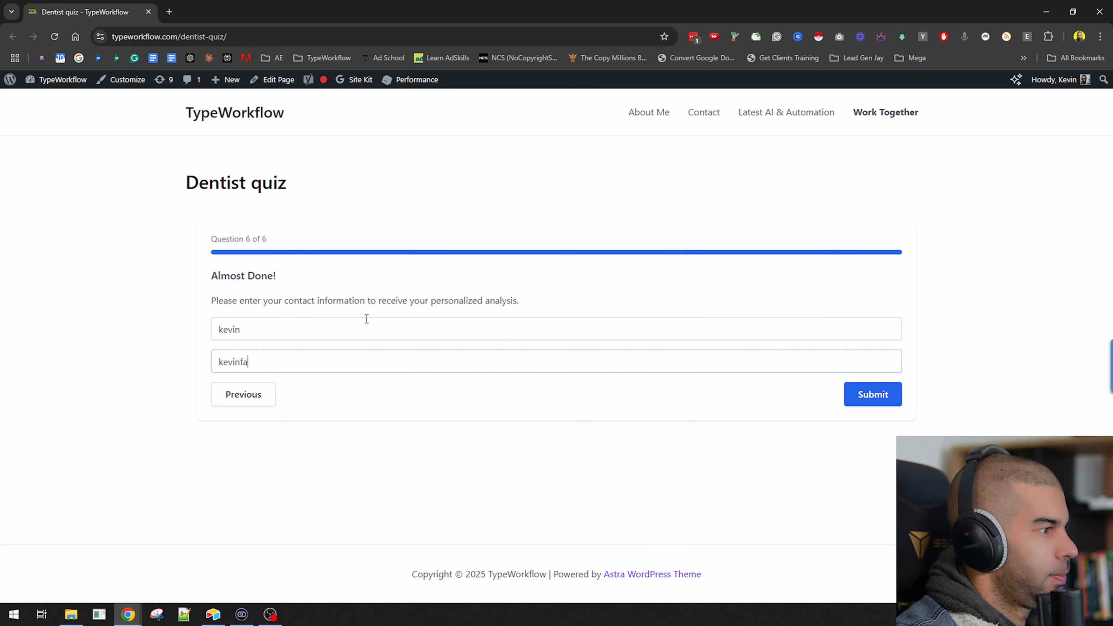
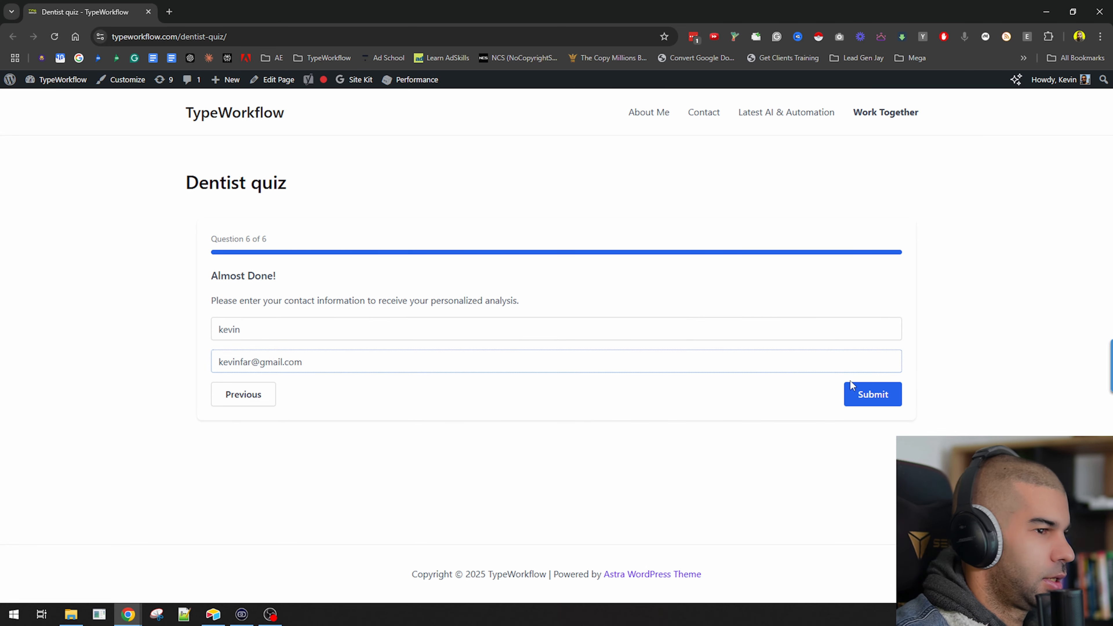
left_click(851, 390)
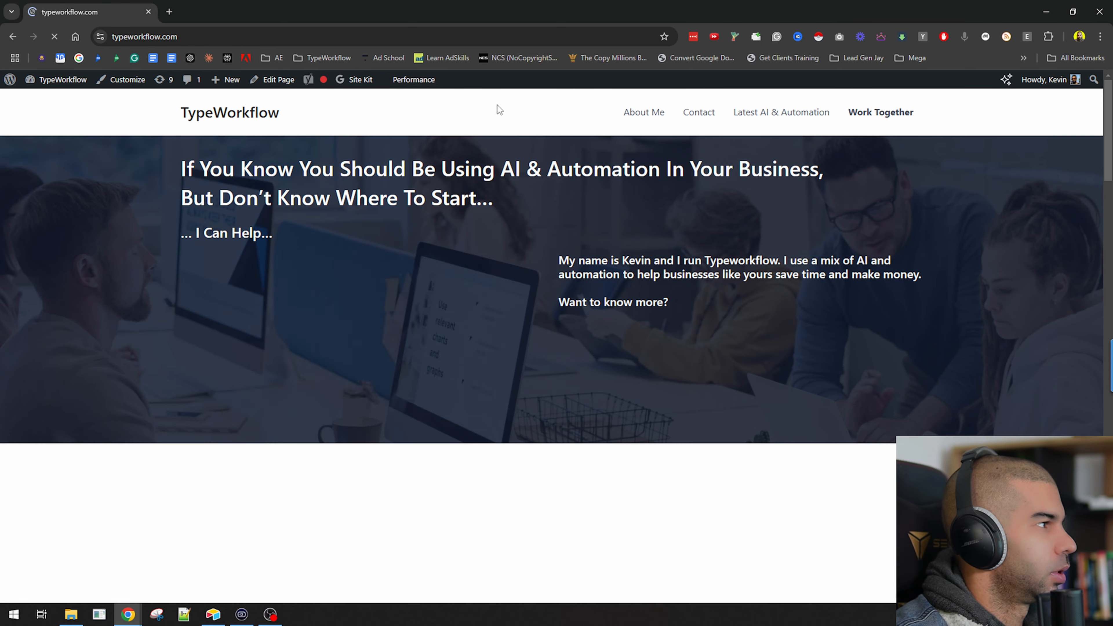
Inspect the run's output bundles of the Webhooks, OpenAI and Google Docs modules, and the email received in Gmail.
left_click_drag(499, 11, 448, 252)
left_click(74, 4)
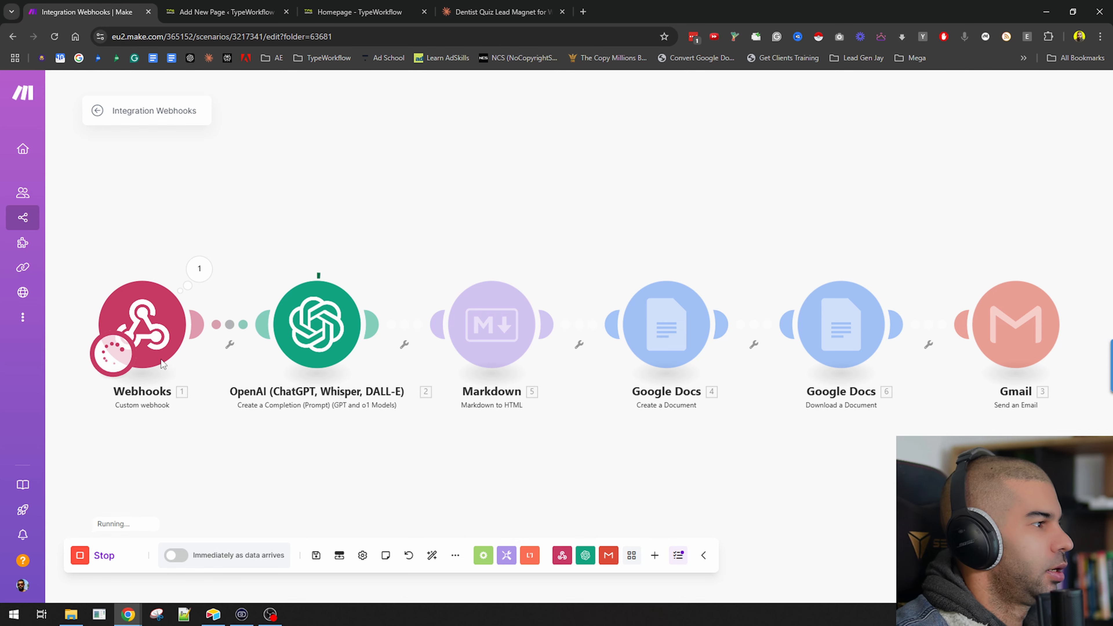
left_click(195, 278)
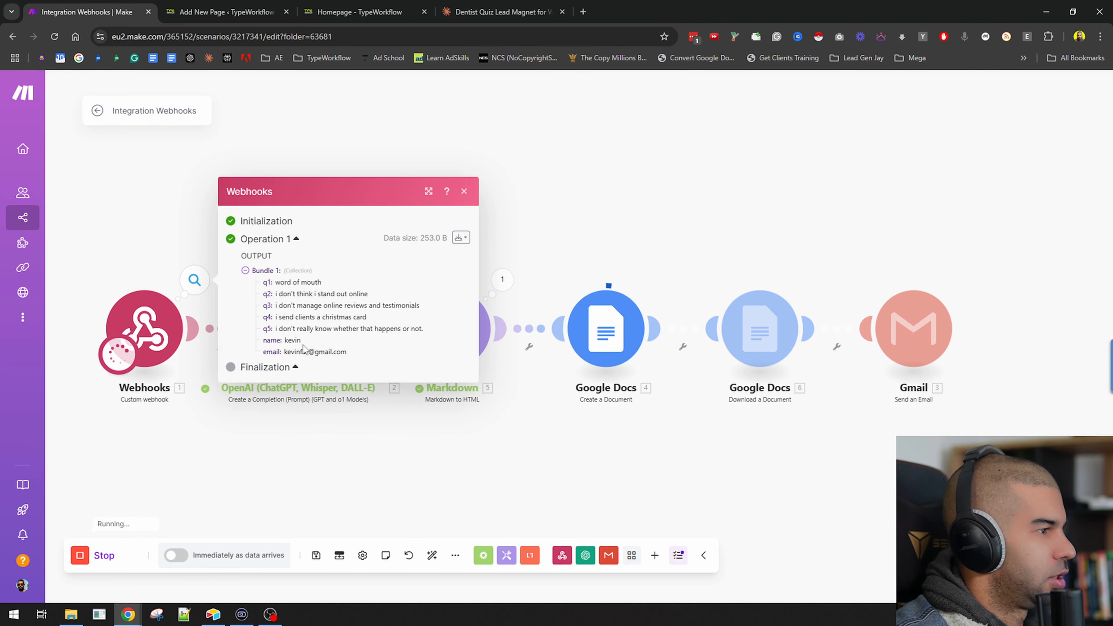
left_click(292, 452)
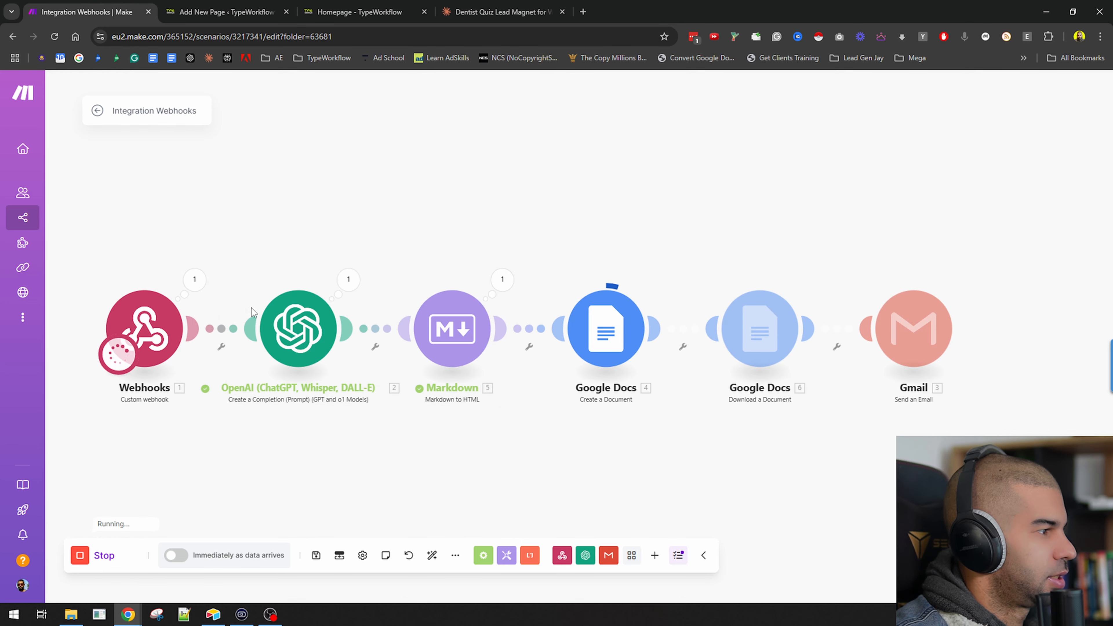
left_click(348, 279)
left_click(411, 327)
scroll(455, 315, "down", 5)
scroll(455, 315, "down", 8)
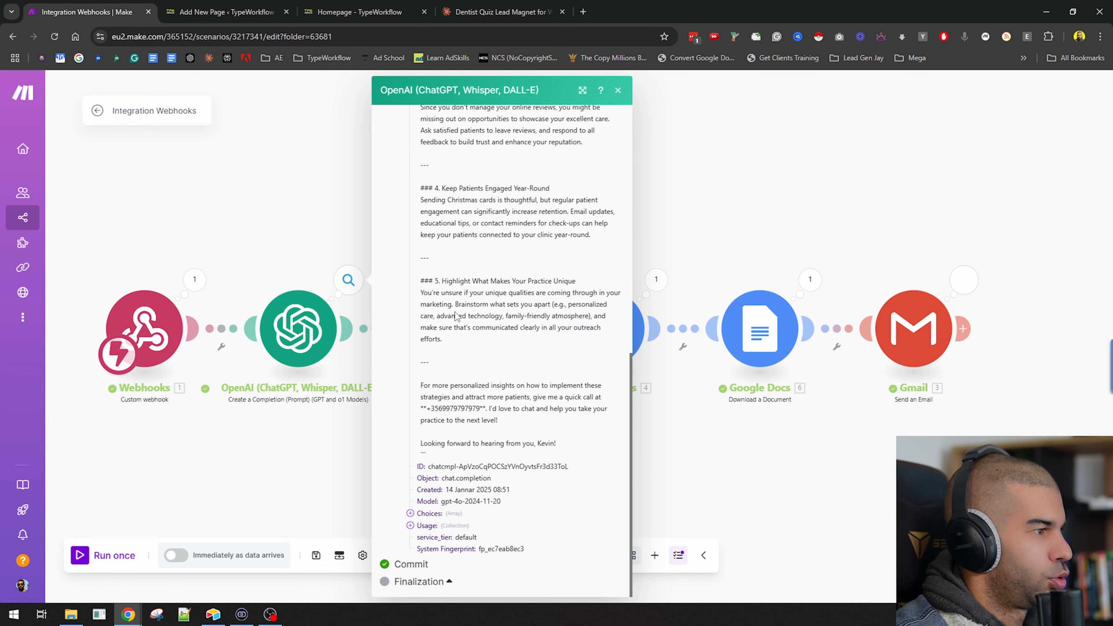
left_click(365, 458)
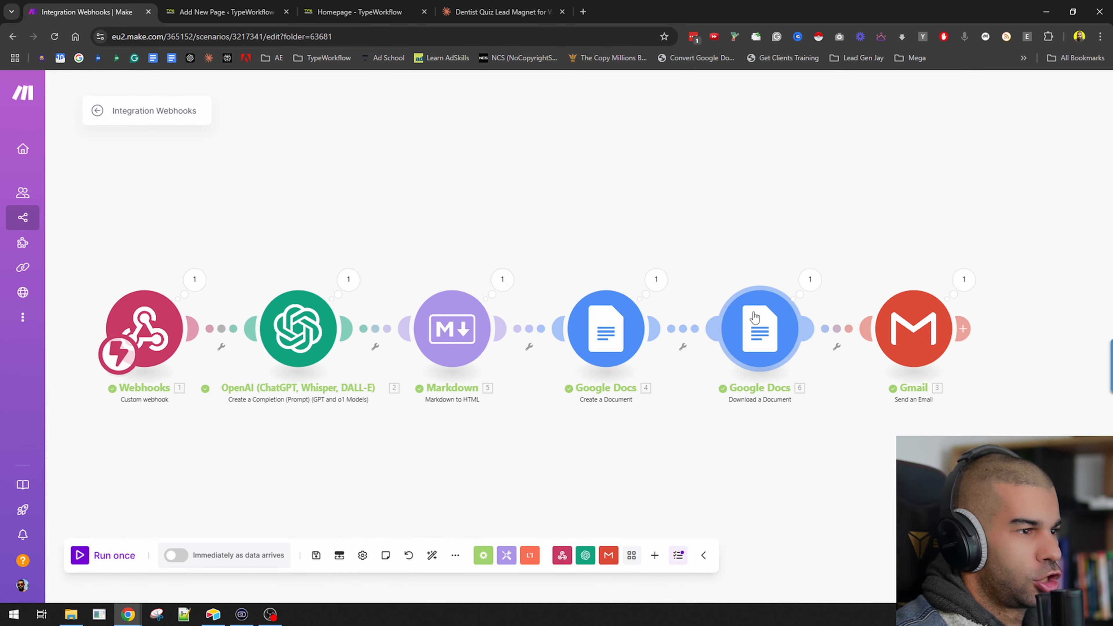
left_click(809, 280)
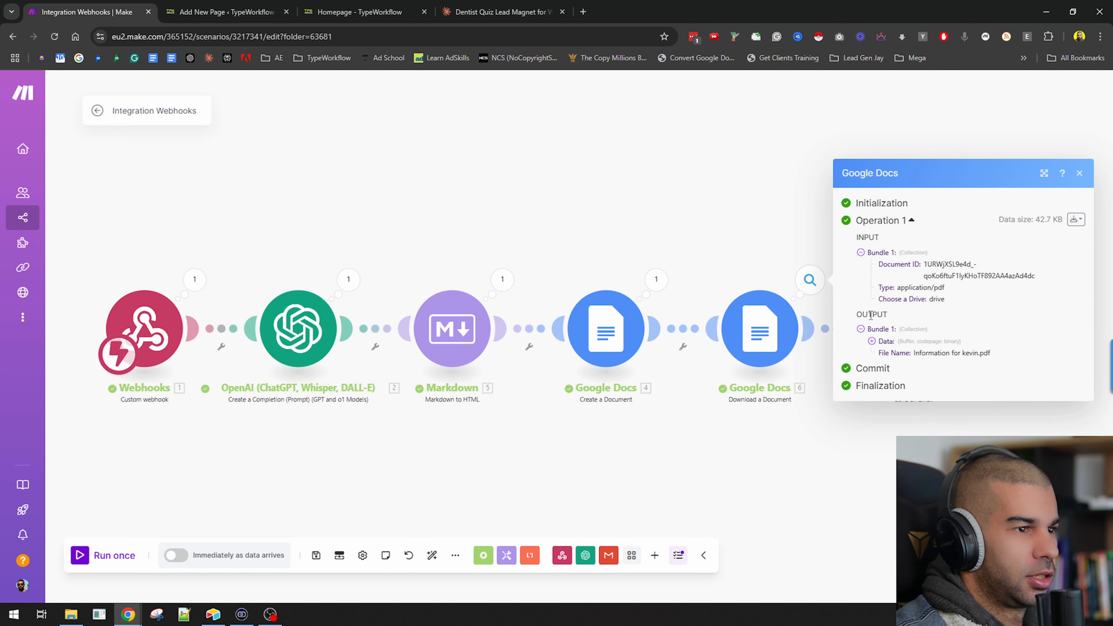
left_click(890, 439)
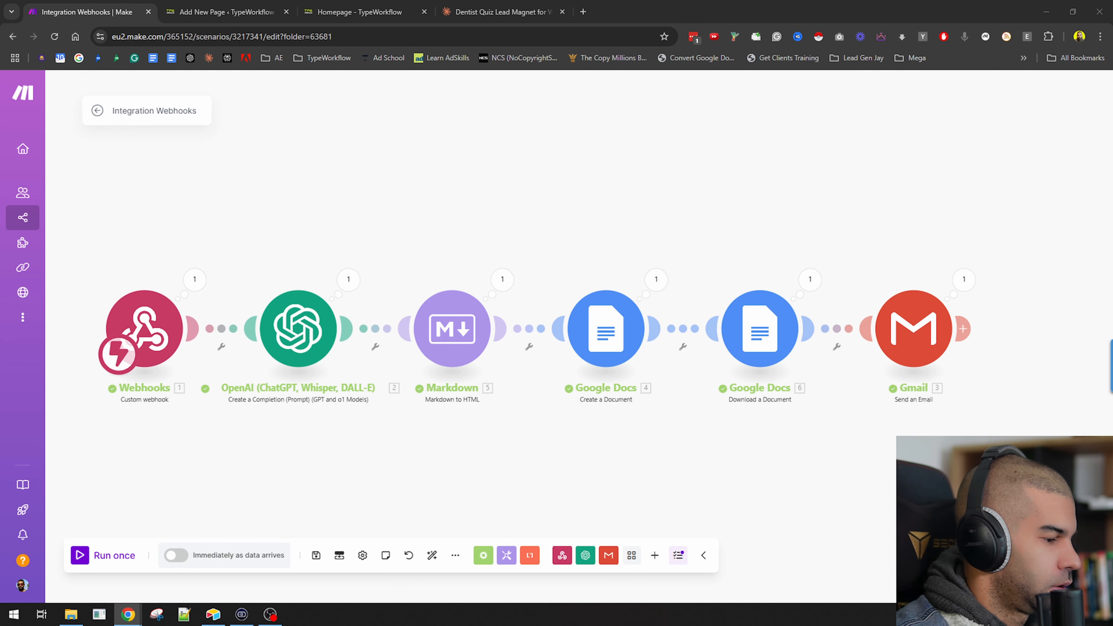
key("alt+Tab")
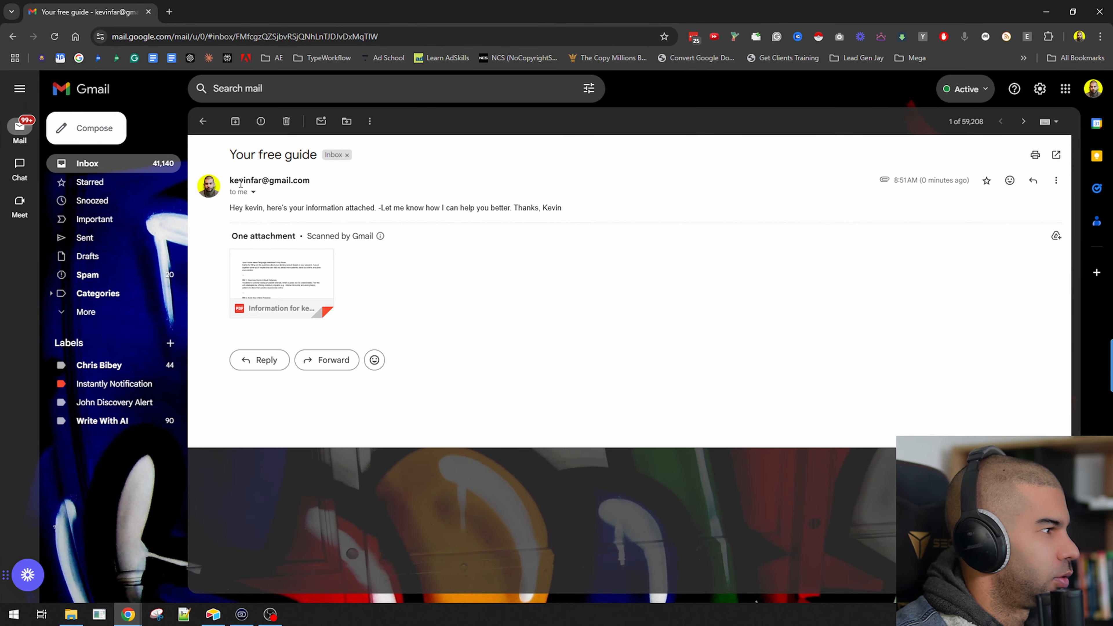
left_click_drag(243, 208, 405, 204)
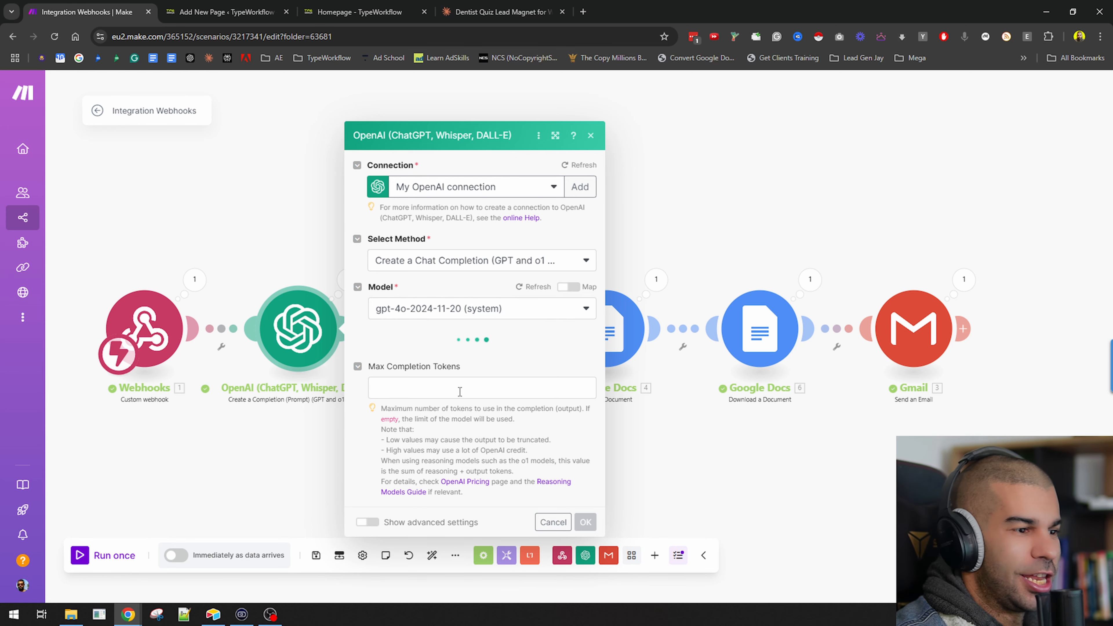
In the OpenAI prompt rules, require an H1 title using # first, followed by the "Hey" greeting on the next line.
scroll(439, 377, "down", 5)
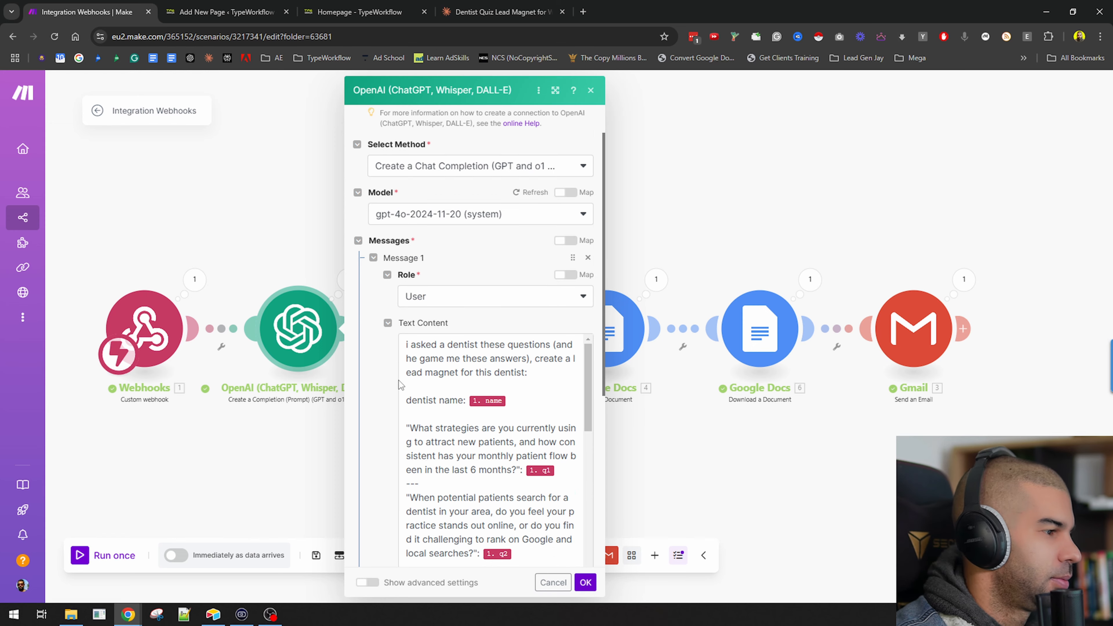
scroll(396, 285, "down", 1)
scroll(442, 267, "up", 3)
scroll(460, 272, "down", 9)
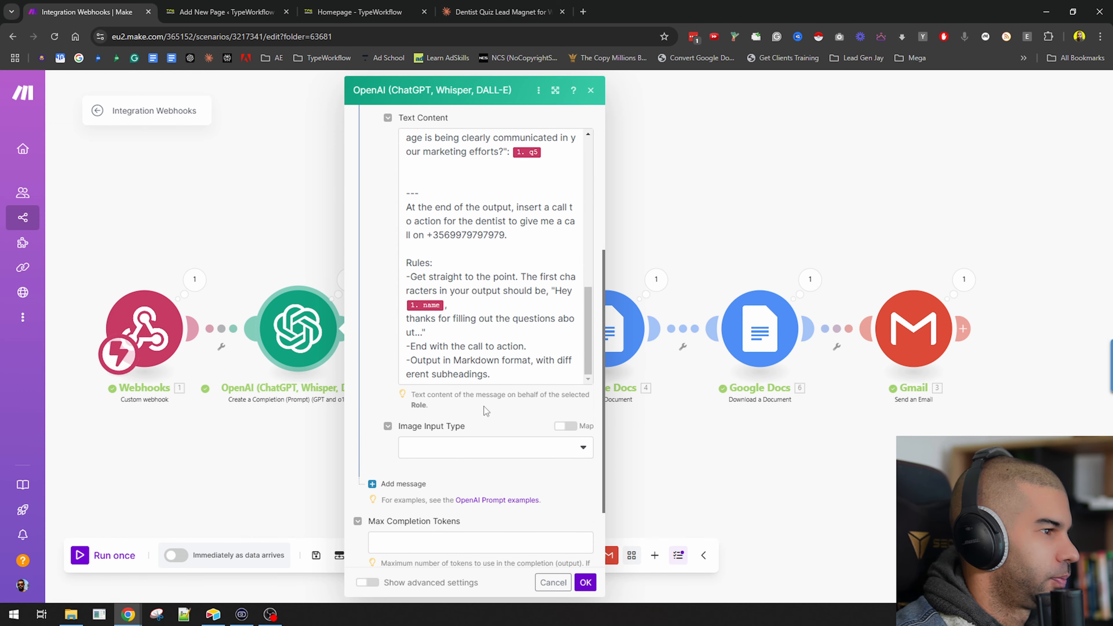
left_click(504, 336)
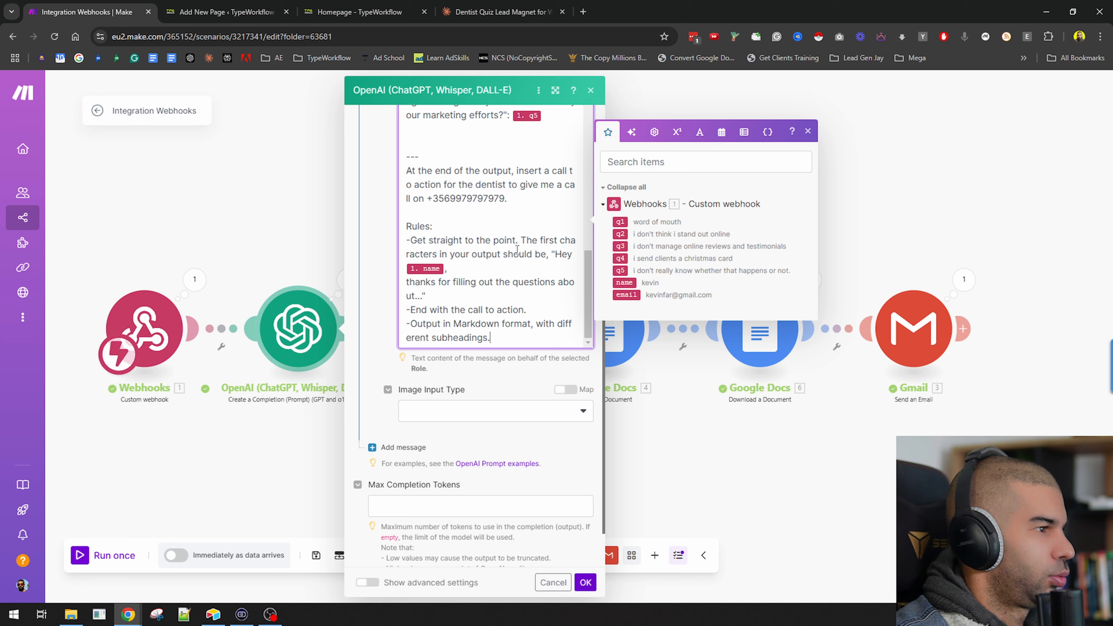
left_click(544, 253)
type("a title for")
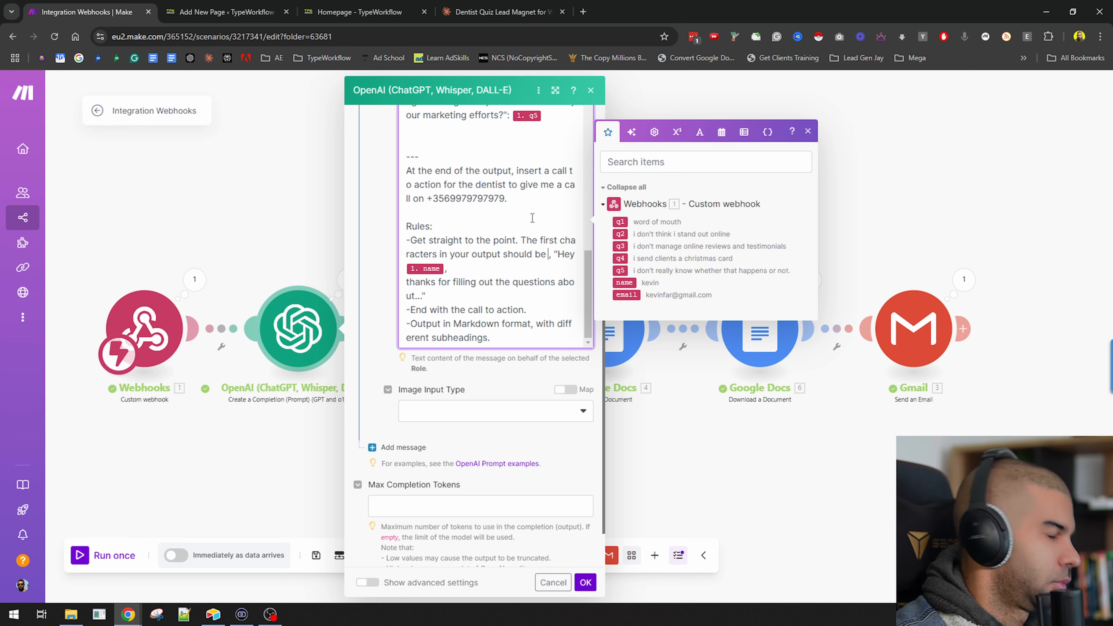
type(" the document you'r")
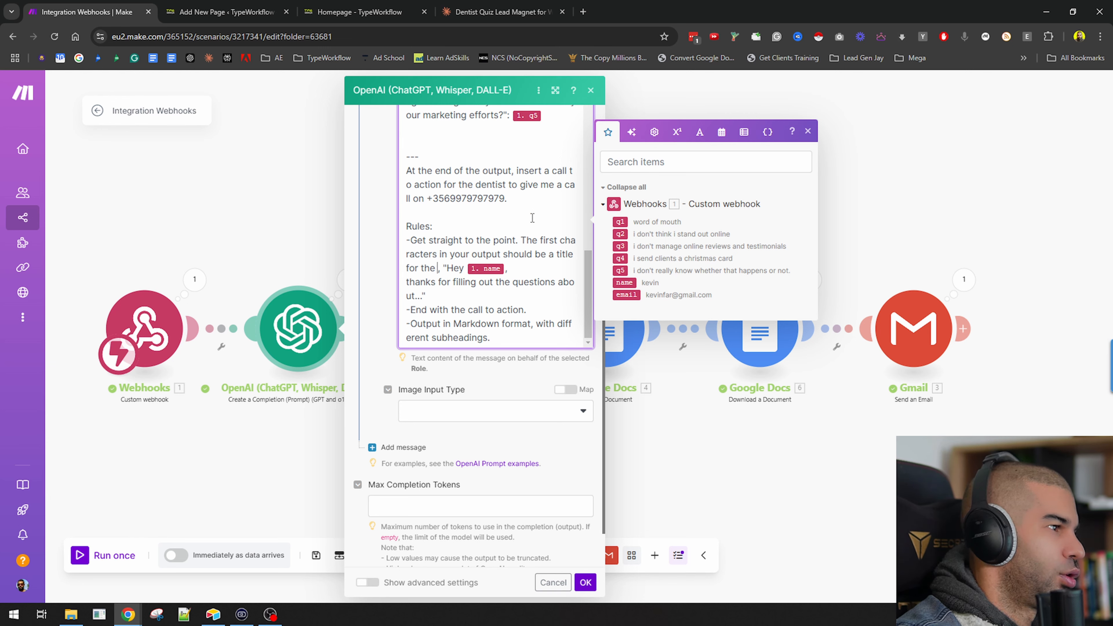
type("e outputting (H1")
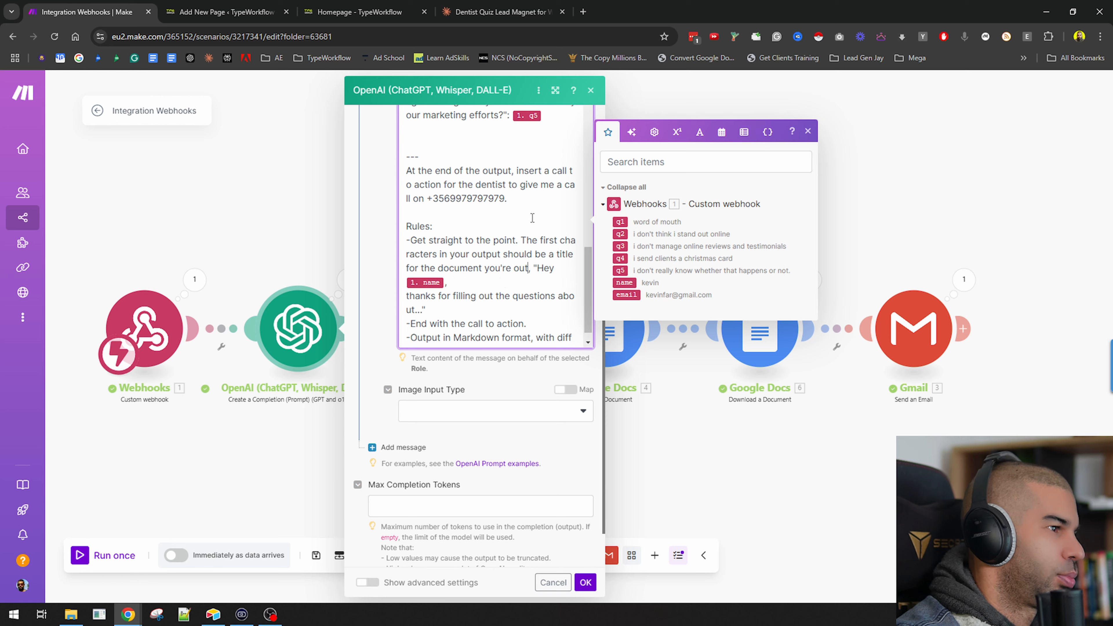
type(")")
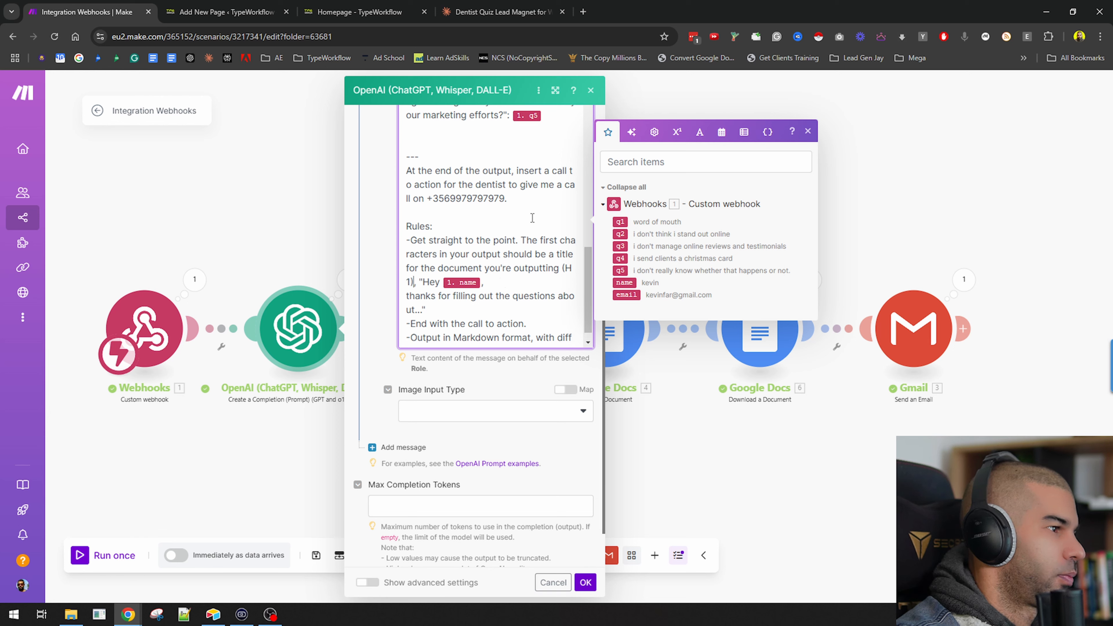
type(" using #")
key("Right")
type("and ")
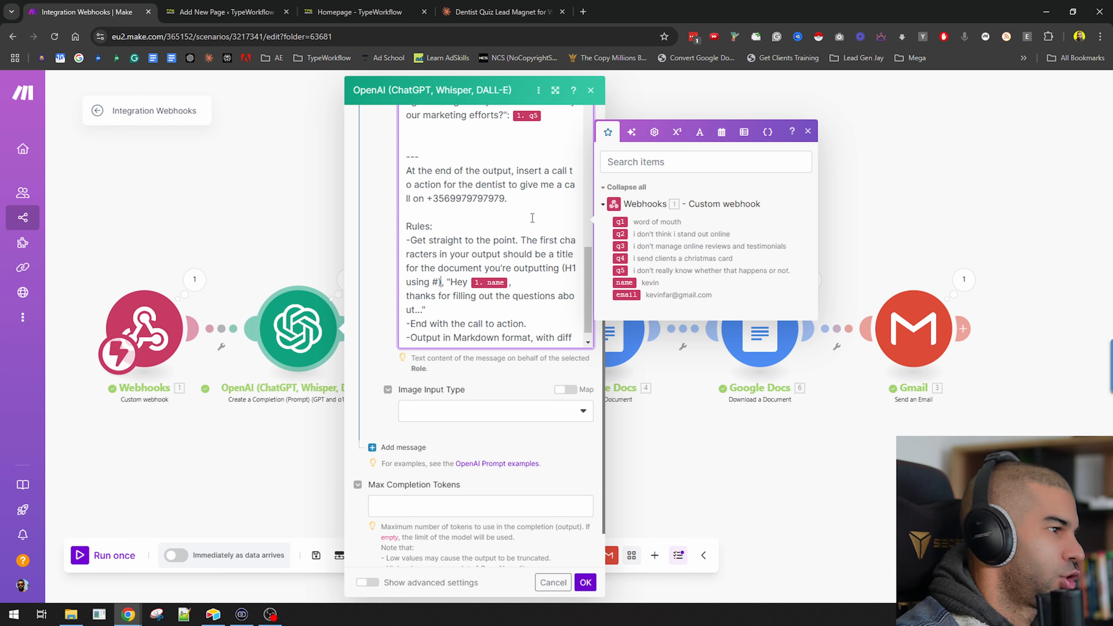
type("then a")
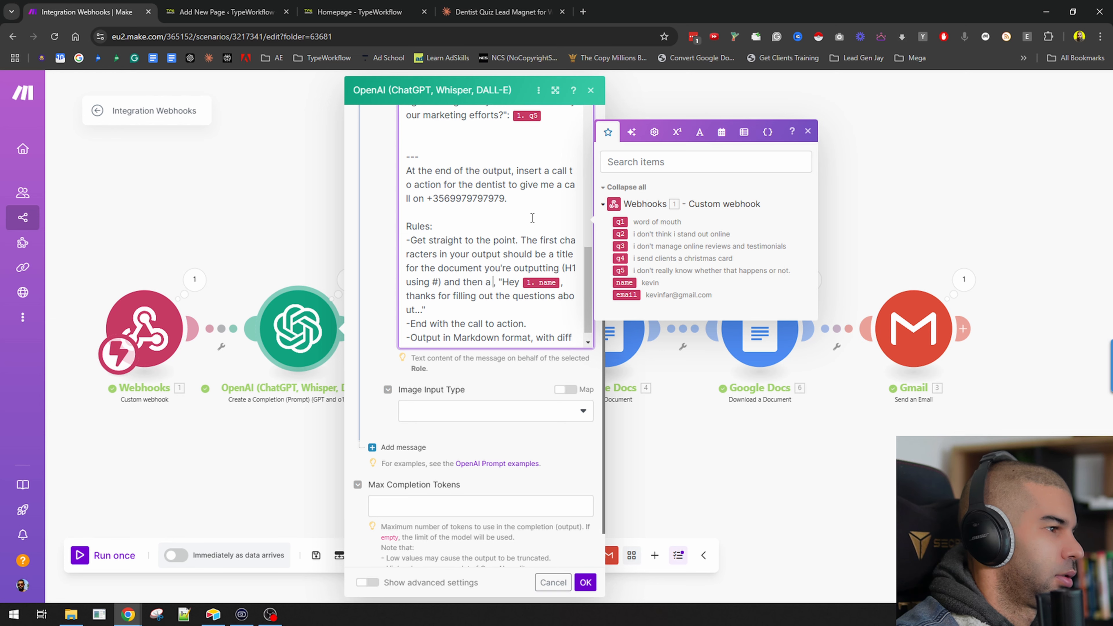
key("Down")
key("Down")
type("in t")
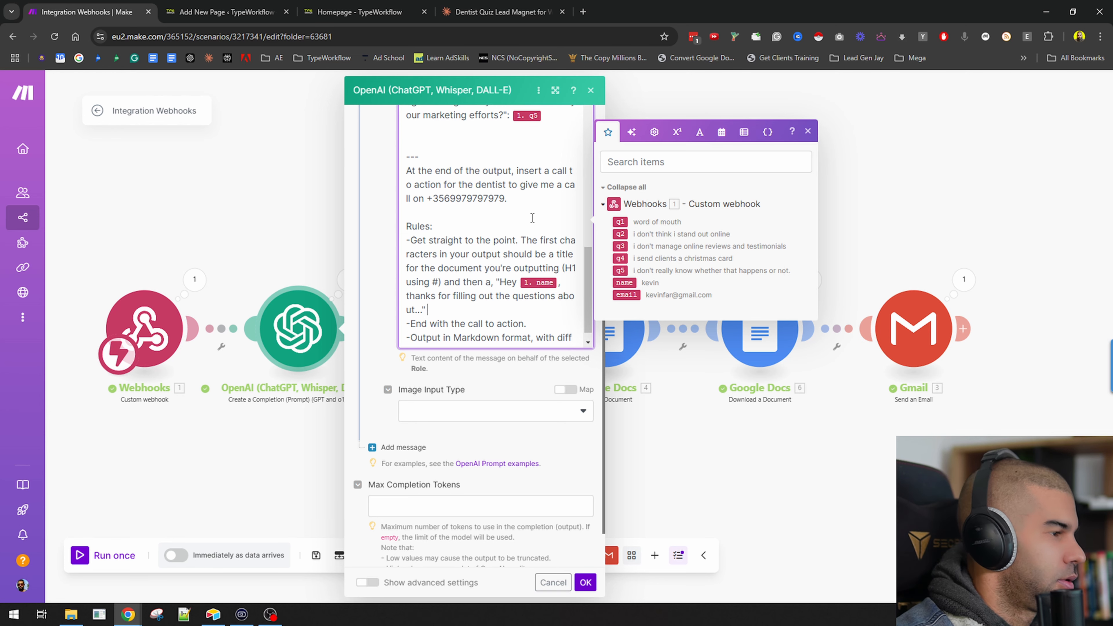
type("he next line.")
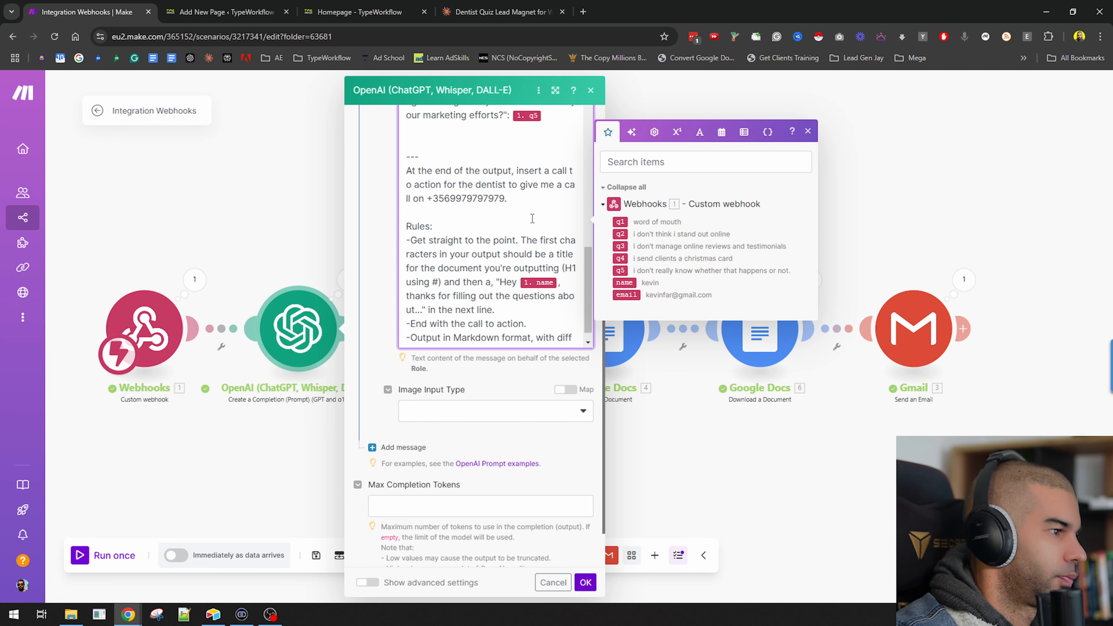
left_click(586, 589)
Wrap the Google Docs Create a Document content mapping in <html> and </html> tags.
left_click(605, 329)
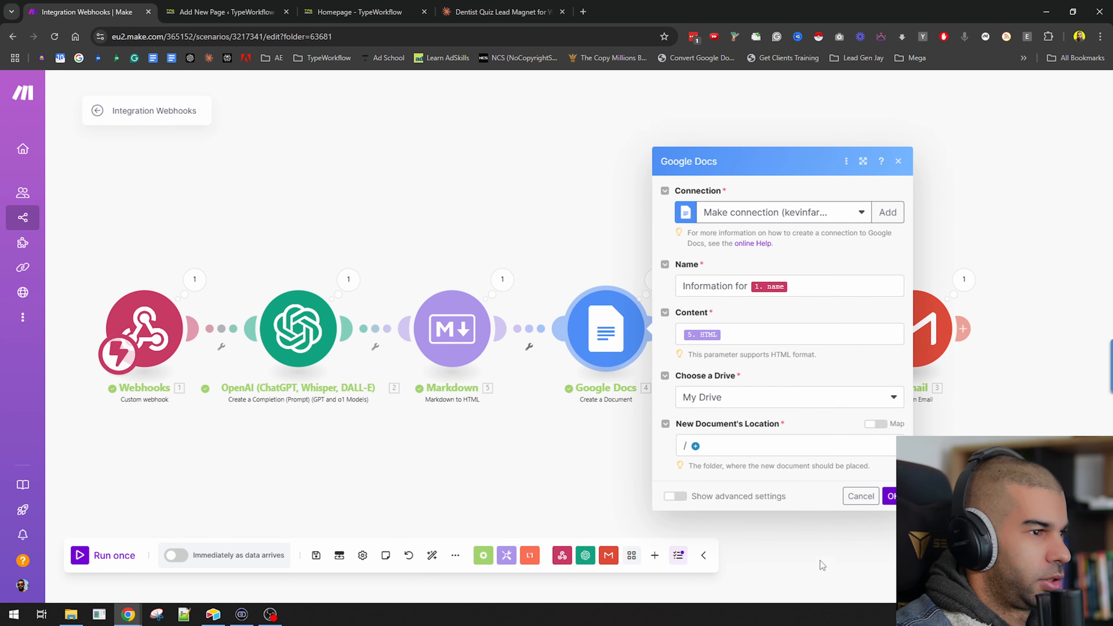
left_click(792, 334)
key("Home")
type("<html>")
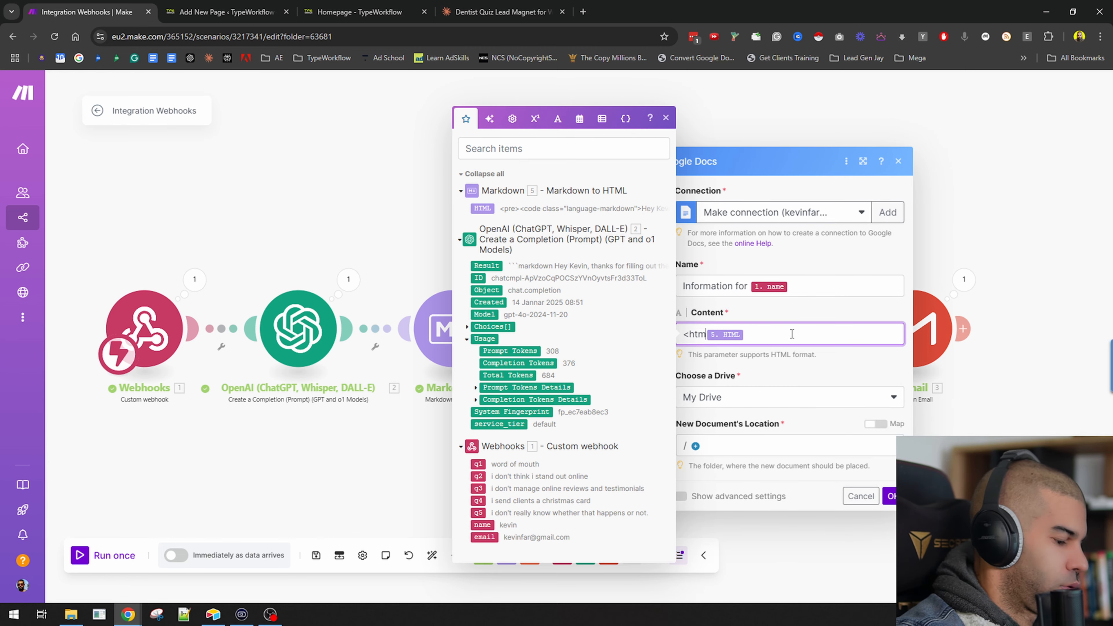
key("Return")
key("End")
key("Return")
type("</hg")
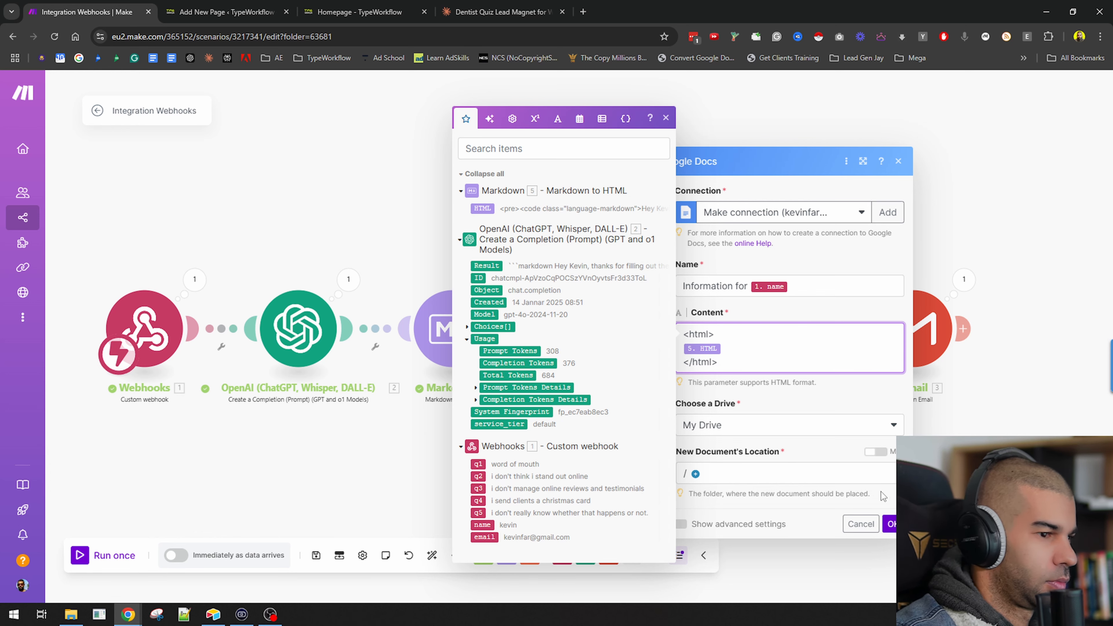
left_click(888, 524)
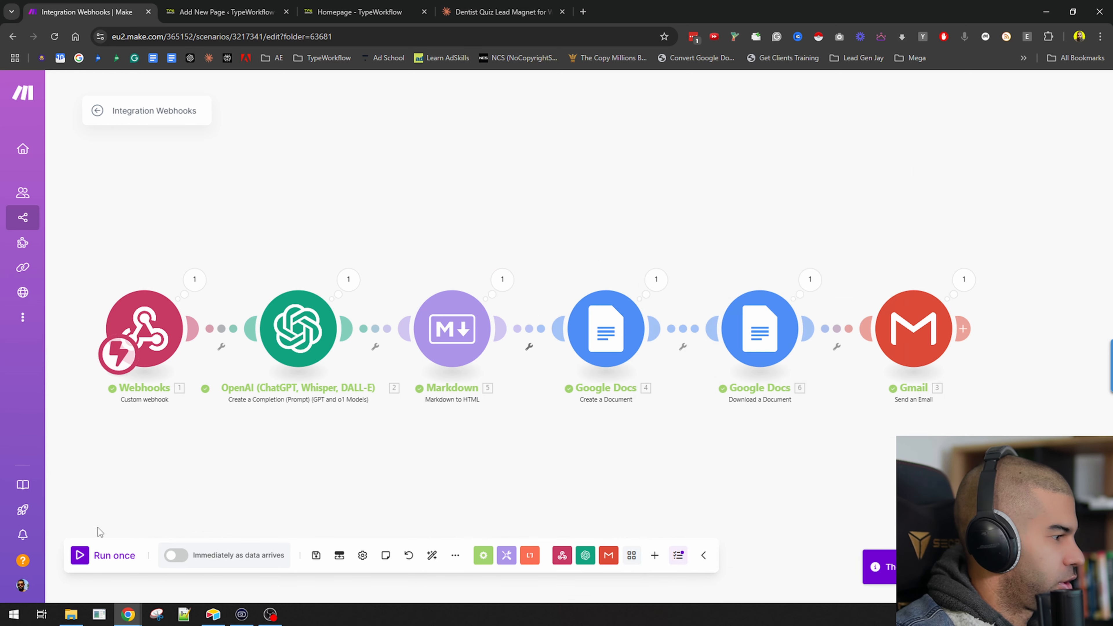
Start a single run of the scenario and stop it again.
left_click(86, 559)
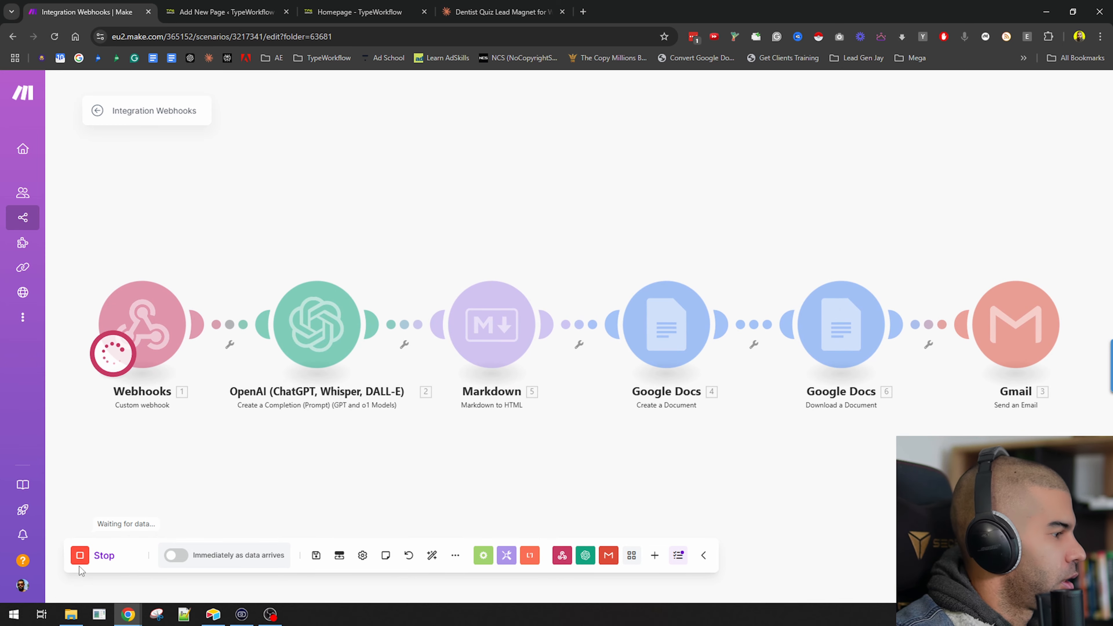
left_click(92, 559)
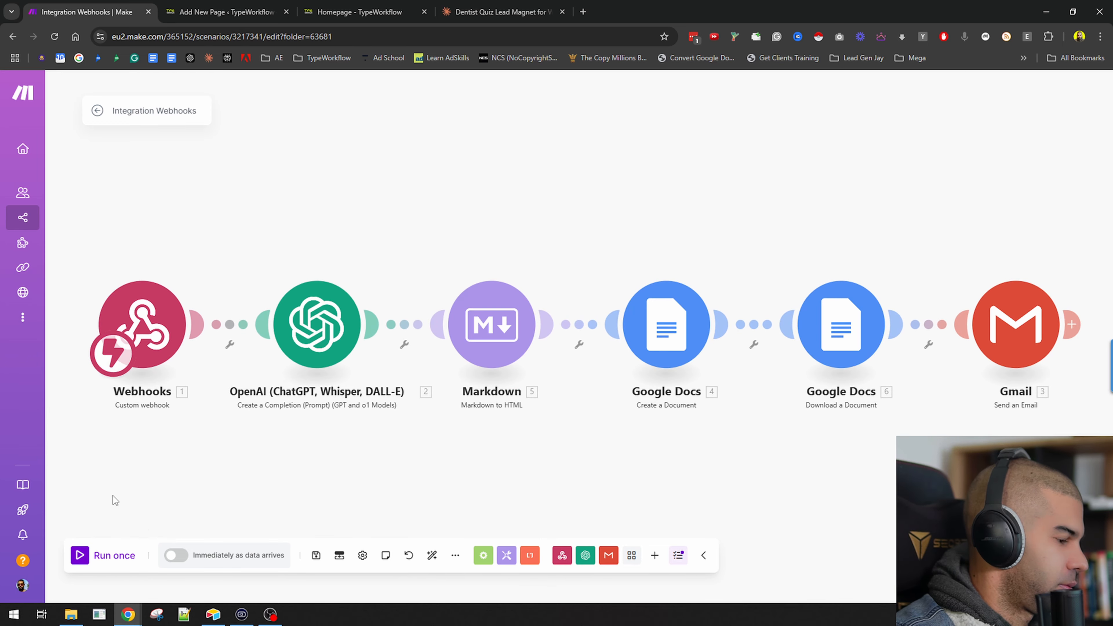
Open postman.com in a new browser tab.
key("ctrl+t")
type("poss")
key("Return")
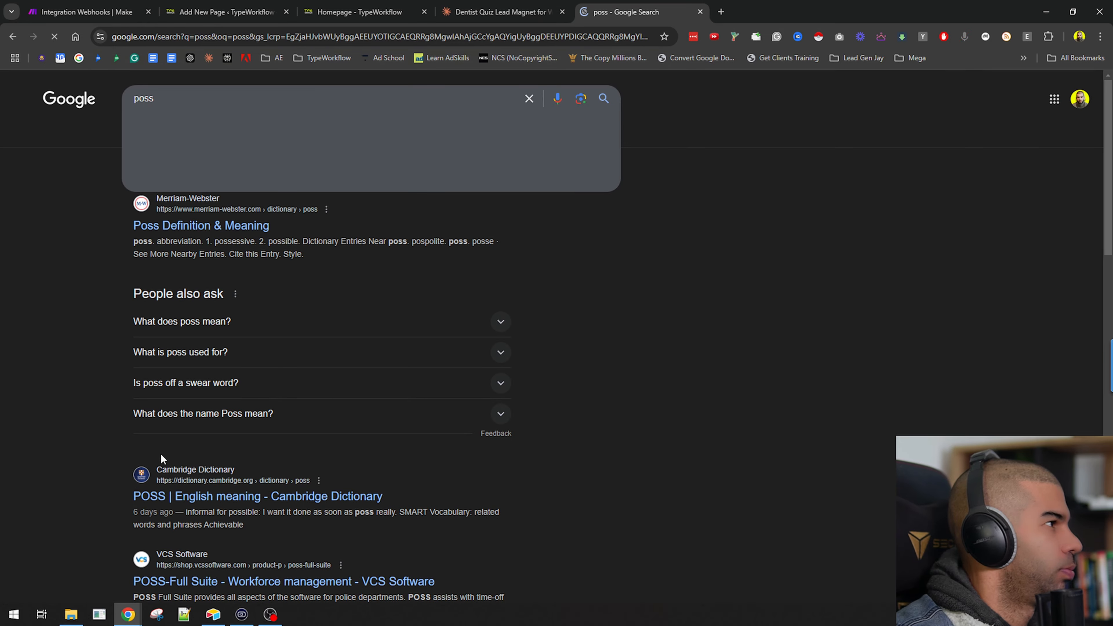
type("postman.com")
key("Return")
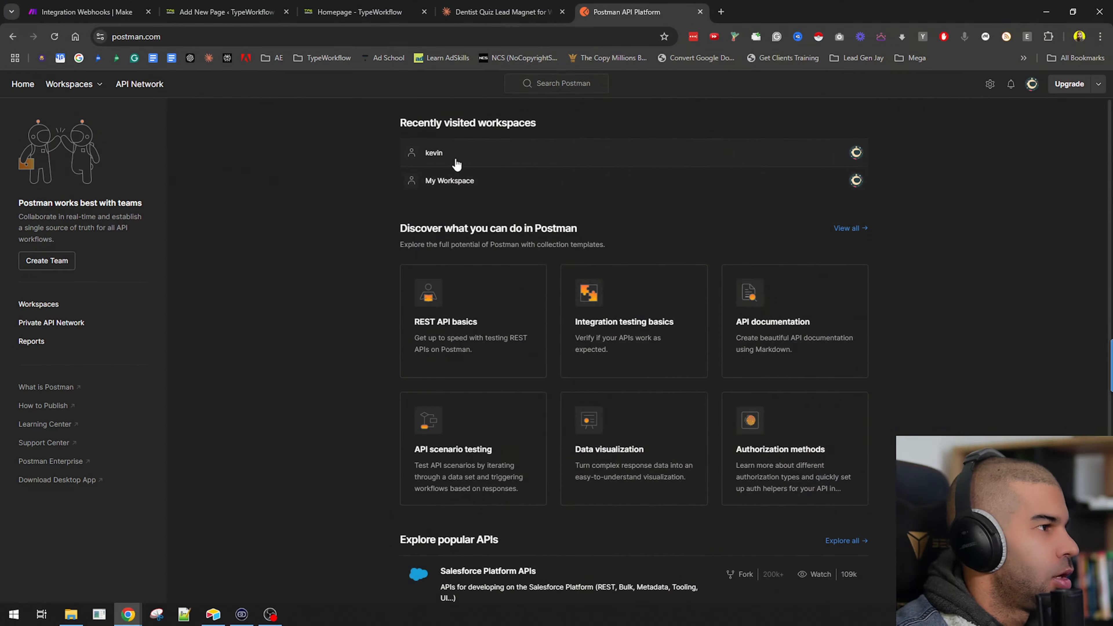
left_click(434, 152)
left_click(87, 12)
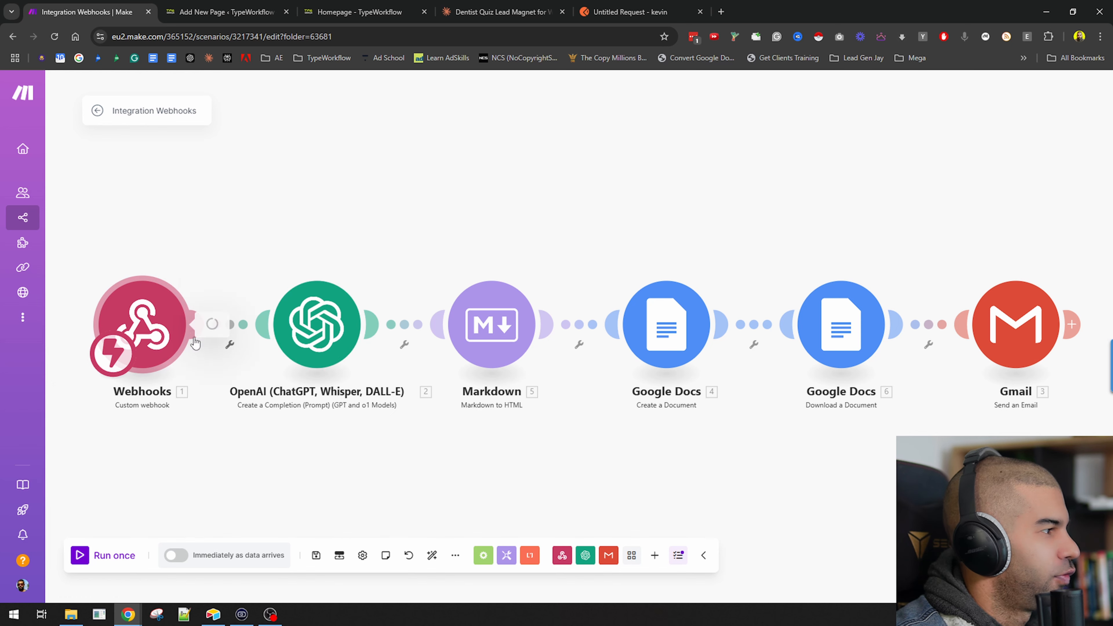
Open the scenario's history and the details of the latest run.
left_click(184, 326)
left_click(437, 405)
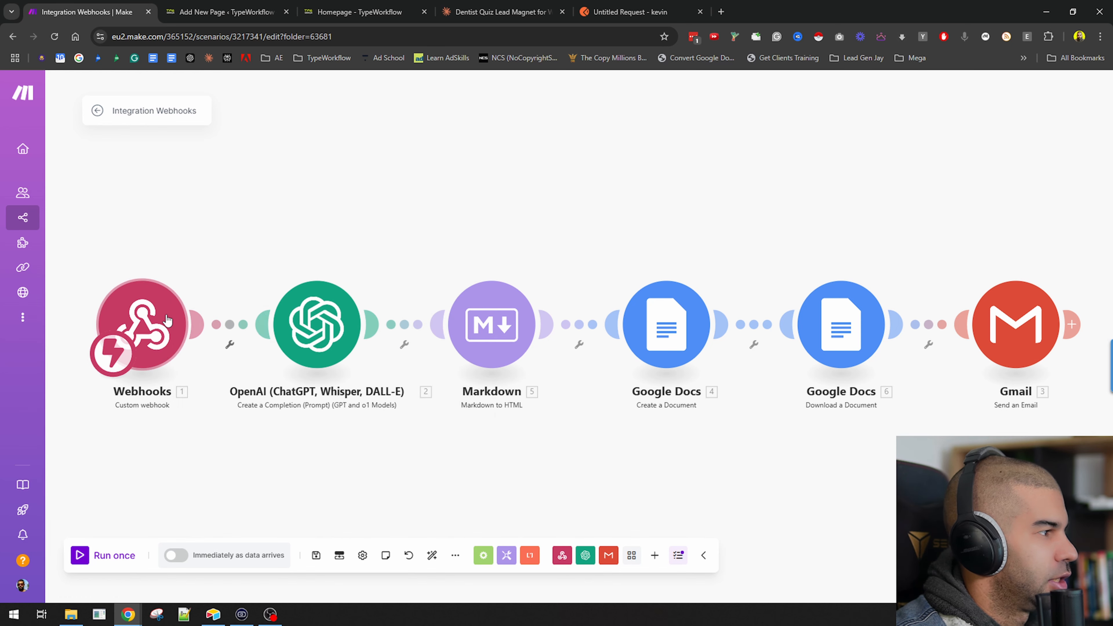
left_click(96, 111)
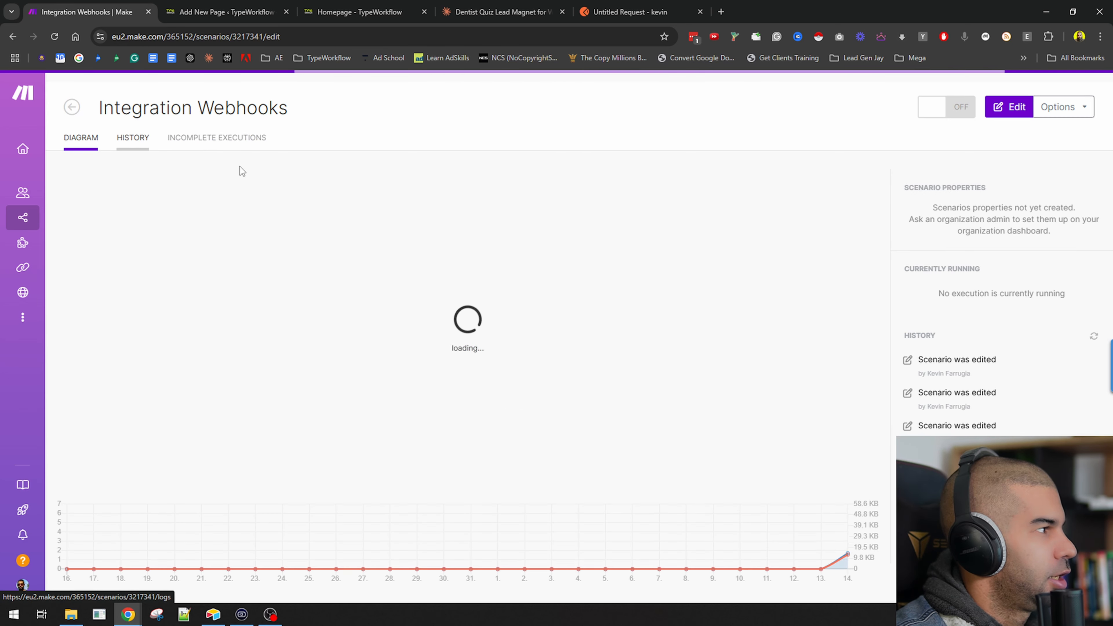
left_click(1074, 237)
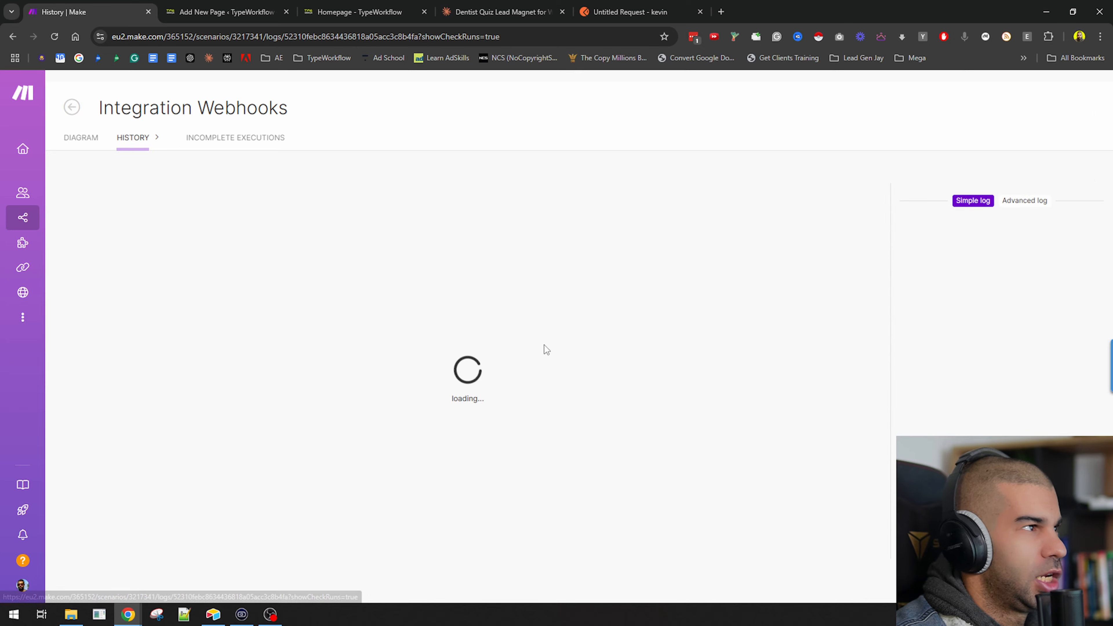
Paste the Make webhook URL into the Postman request's URL field.
left_click(626, 12)
left_click(358, 174)
key("ctrl+v")
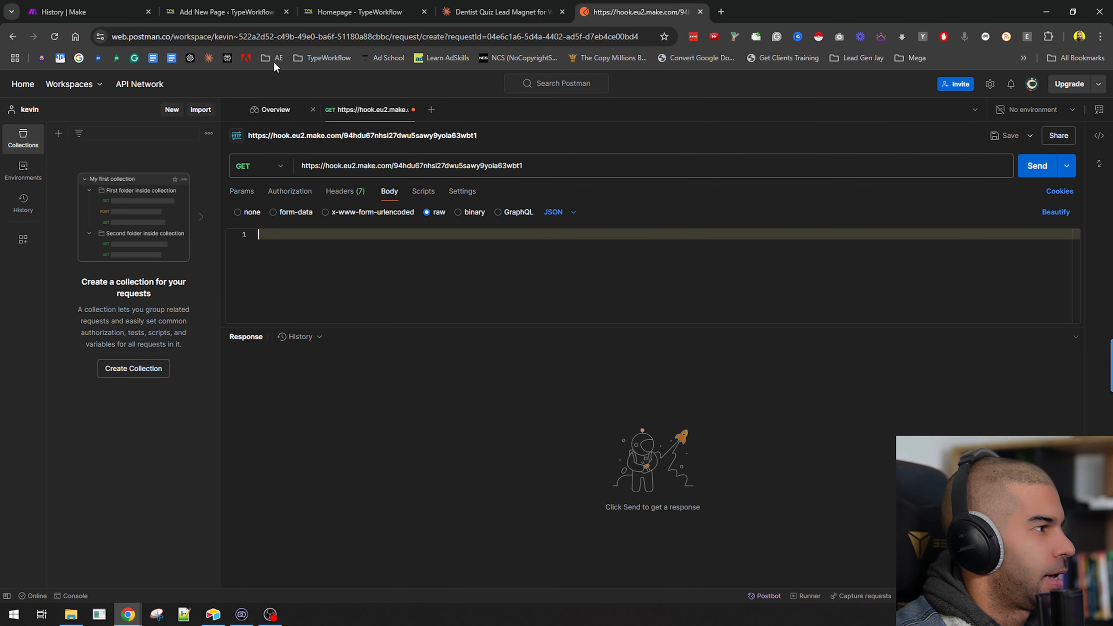
Copy the JSON of the Webhooks module's output bundle from the run details.
left_click(63, 12)
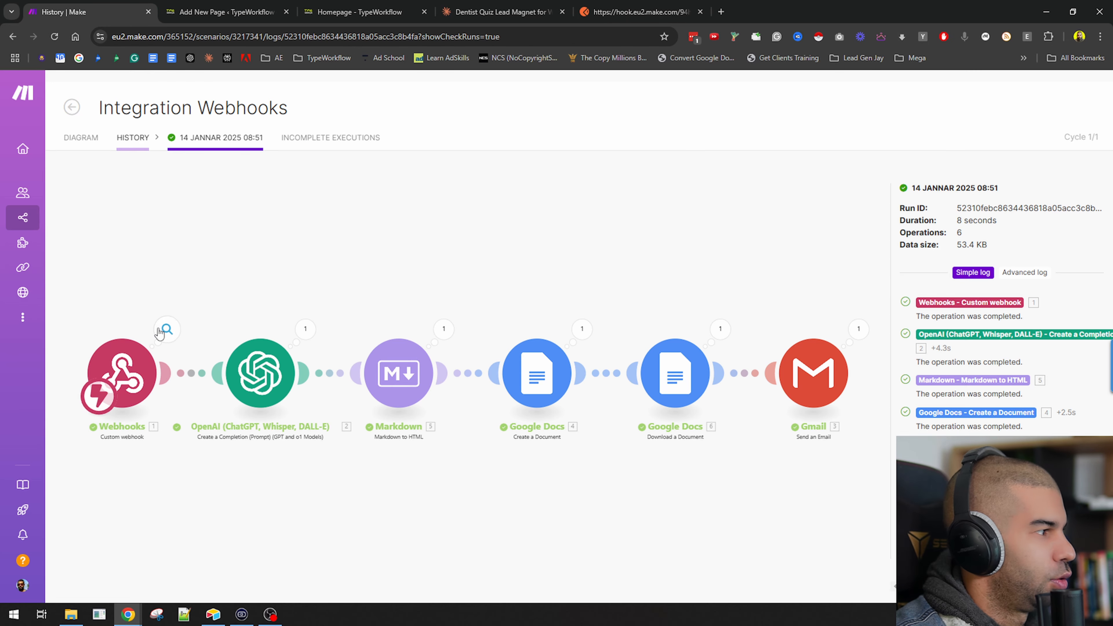
left_click(167, 328)
left_click(431, 278)
left_click(419, 320)
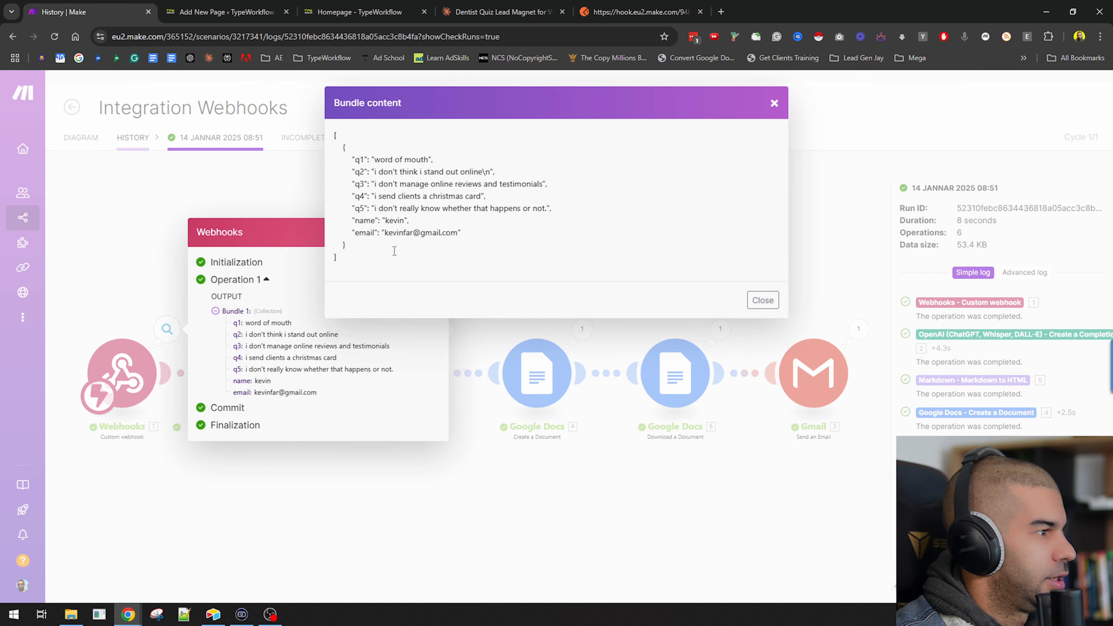
left_click_drag(338, 144, 354, 257)
key("ctrl+c")
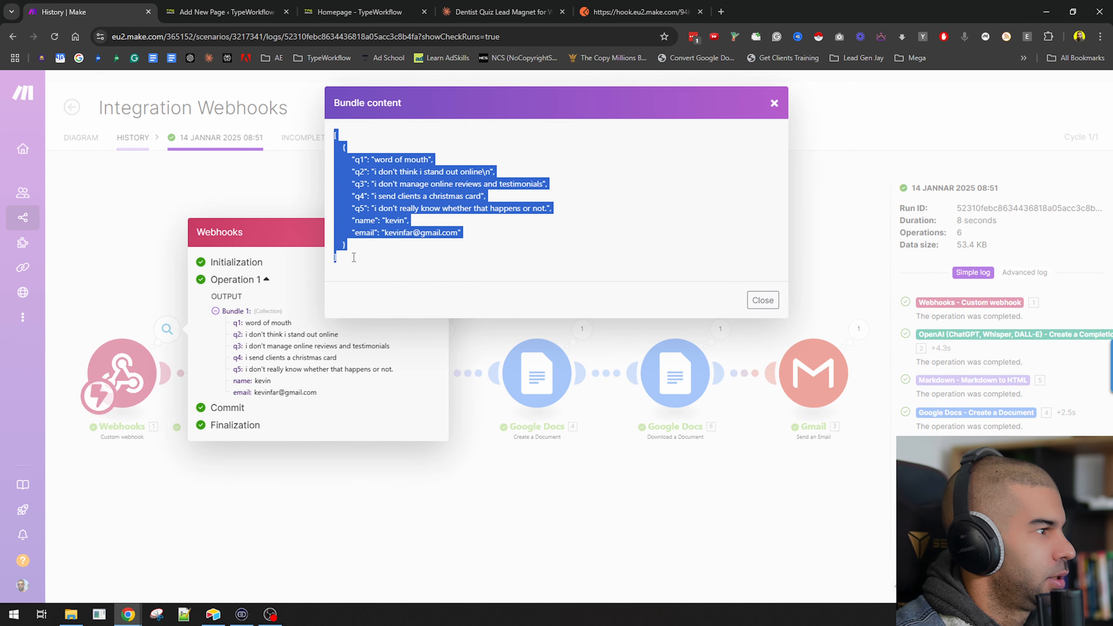
left_click(763, 300)
Return to the scenario editor and start a single run of the scenario.
left_click(84, 138)
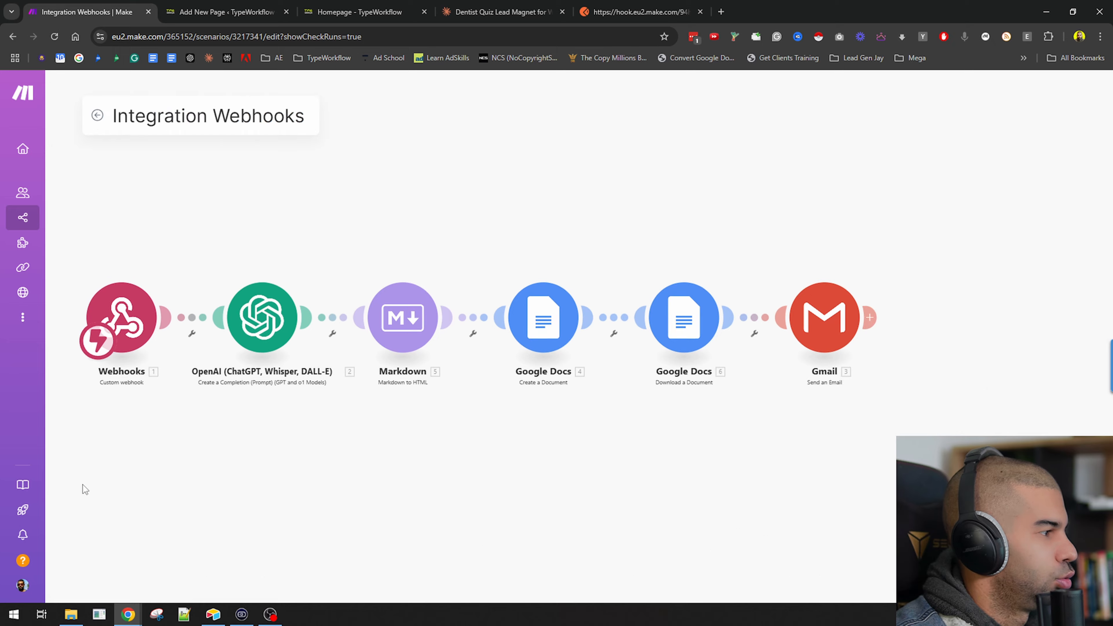
left_click(80, 558)
Paste the copied JSON as the Postman request body and send the request to the webhook.
left_click(627, 11)
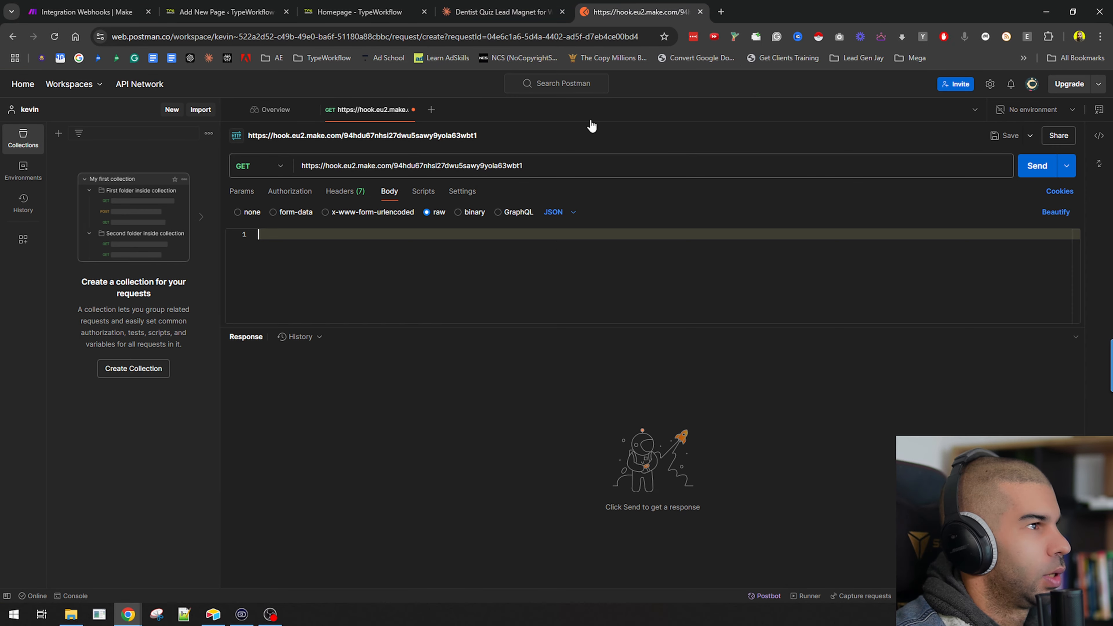
key("ctrl+v")
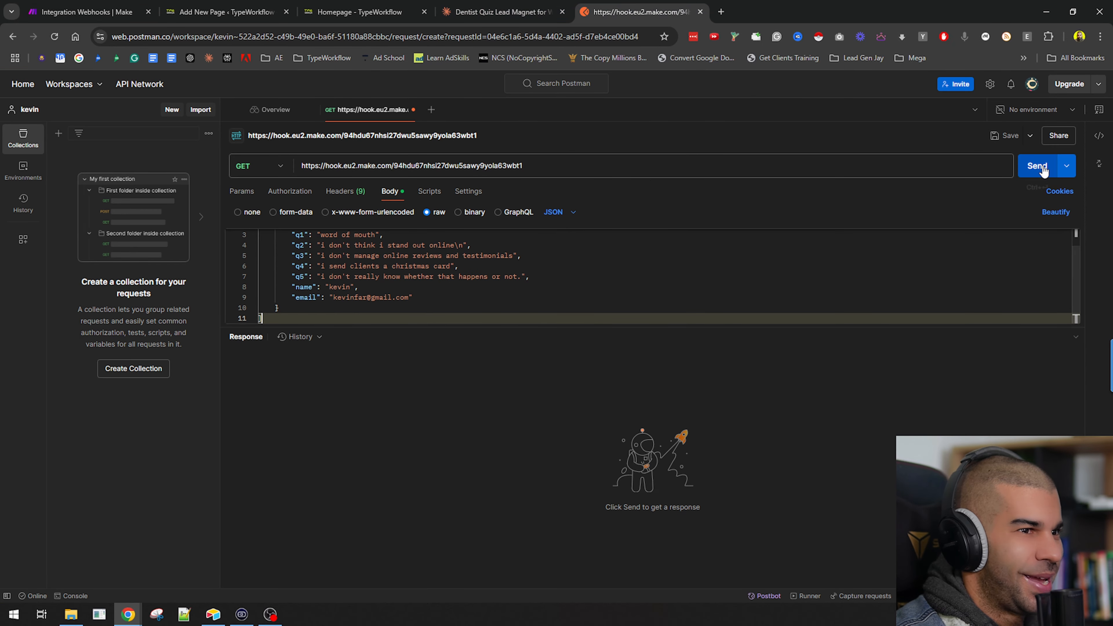
left_click(1037, 166)
Check the scenario run in Make, then open the PDF attachment of the new email in Gmail.
left_click(141, 6)
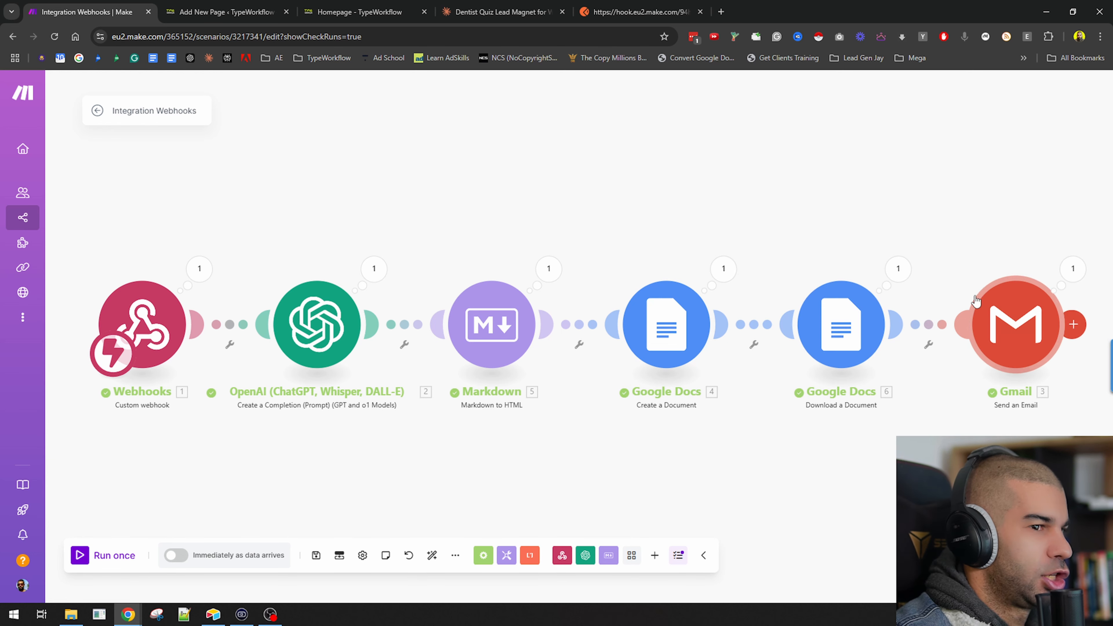
key("alt+Tab")
left_click(550, 279)
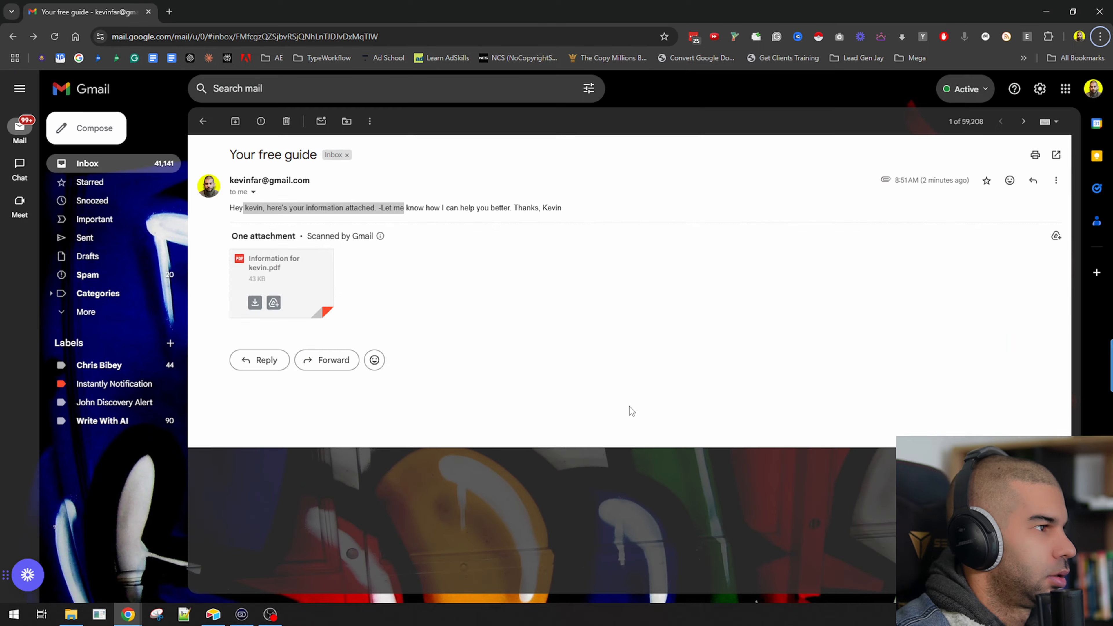
left_click_drag(352, 12, 465, 1)
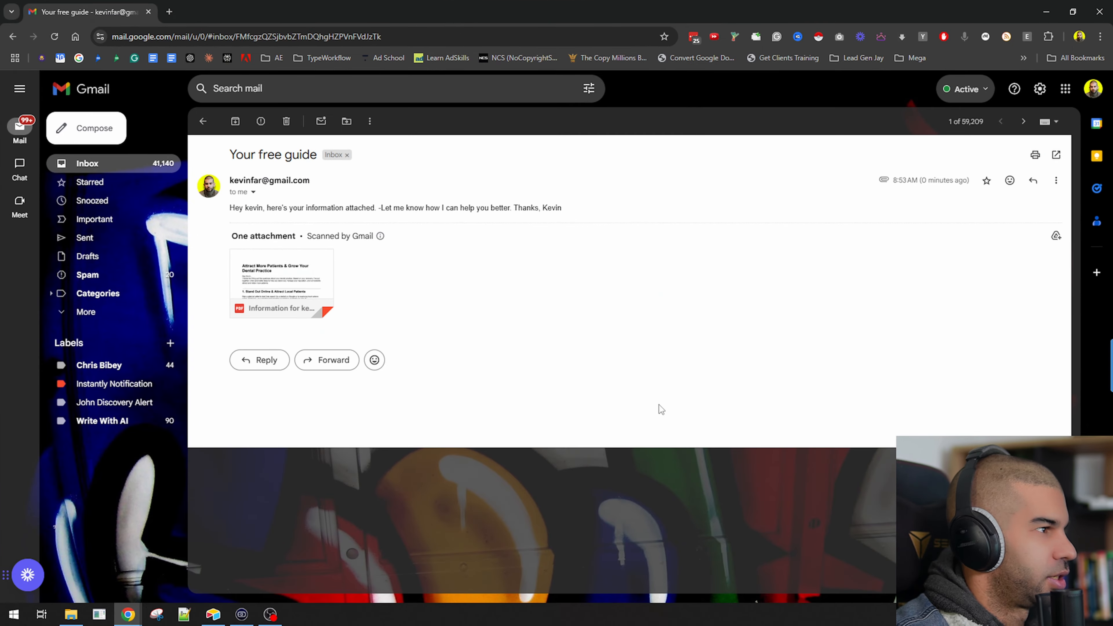
left_click(286, 272)
Read through both pages of the emailed PDF guide, then close it and return to the Make scenario.
left_click_drag(379, 181, 566, 219)
left_click(449, 222)
left_click_drag(380, 224, 497, 261)
scroll(445, 210, "down", 3)
scroll(420, 171, "up", 2)
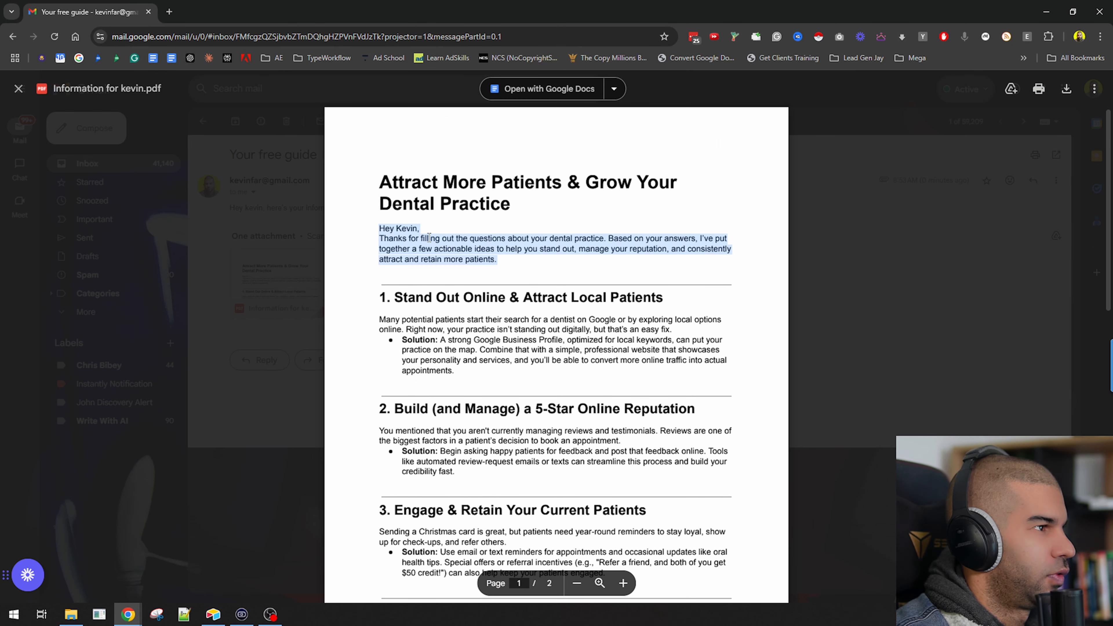
left_click(424, 241)
scroll(423, 239, "down", 1)
left_click_drag(393, 236, 608, 334)
left_click(480, 321)
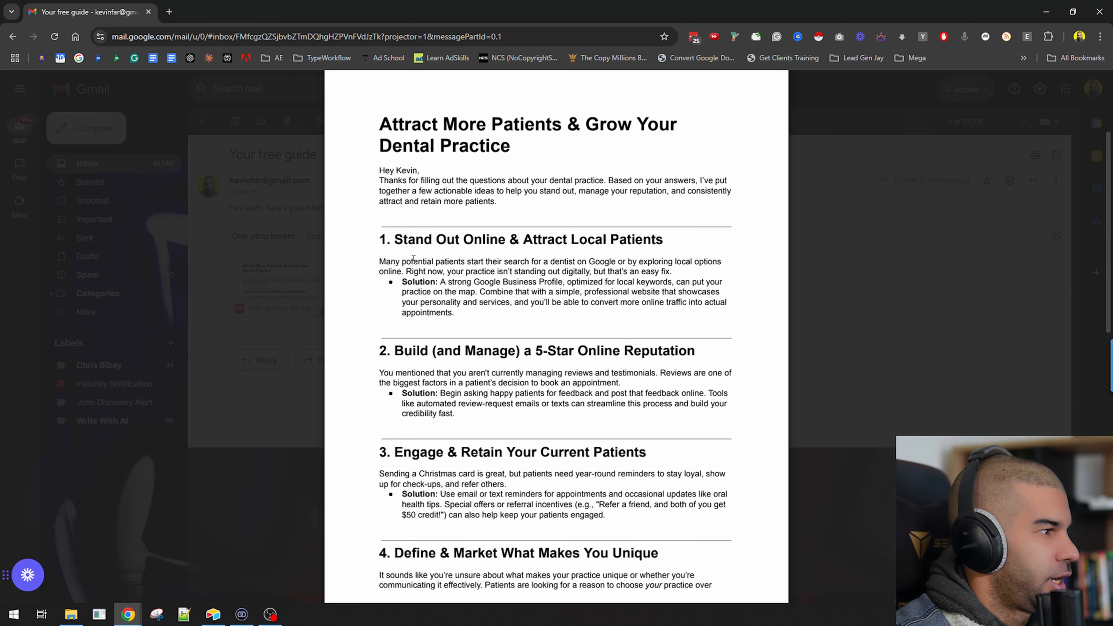
left_click_drag(413, 260, 541, 272)
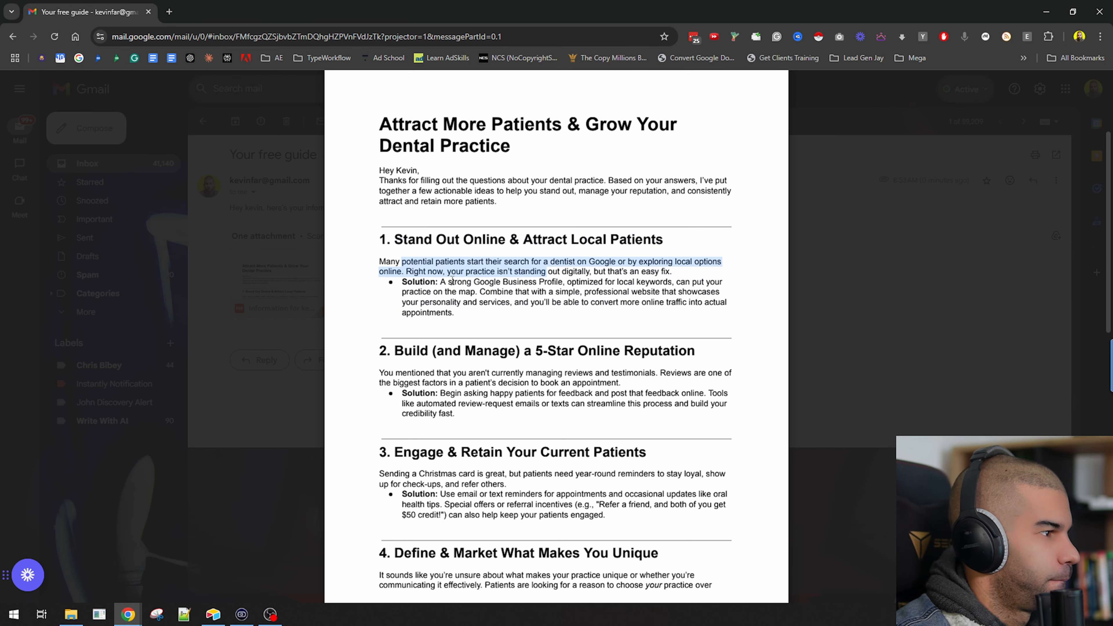
left_click_drag(450, 282, 480, 303)
scroll(480, 298, "down", 2)
left_click_drag(422, 267, 541, 288)
left_click(495, 285)
scroll(540, 287, "down", 3)
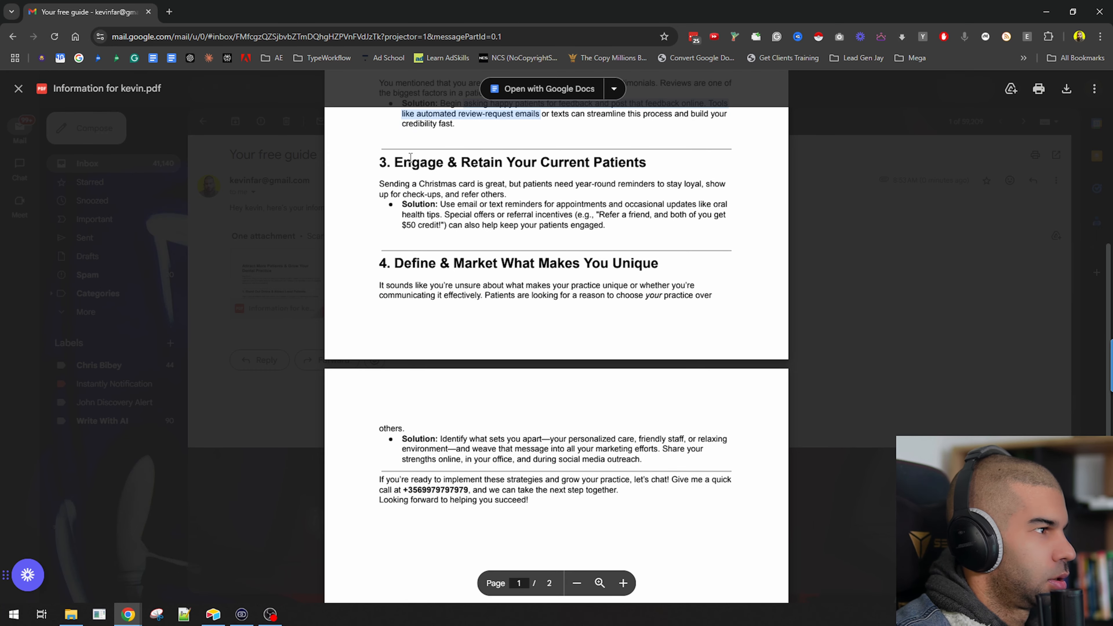
left_click_drag(423, 183, 655, 184)
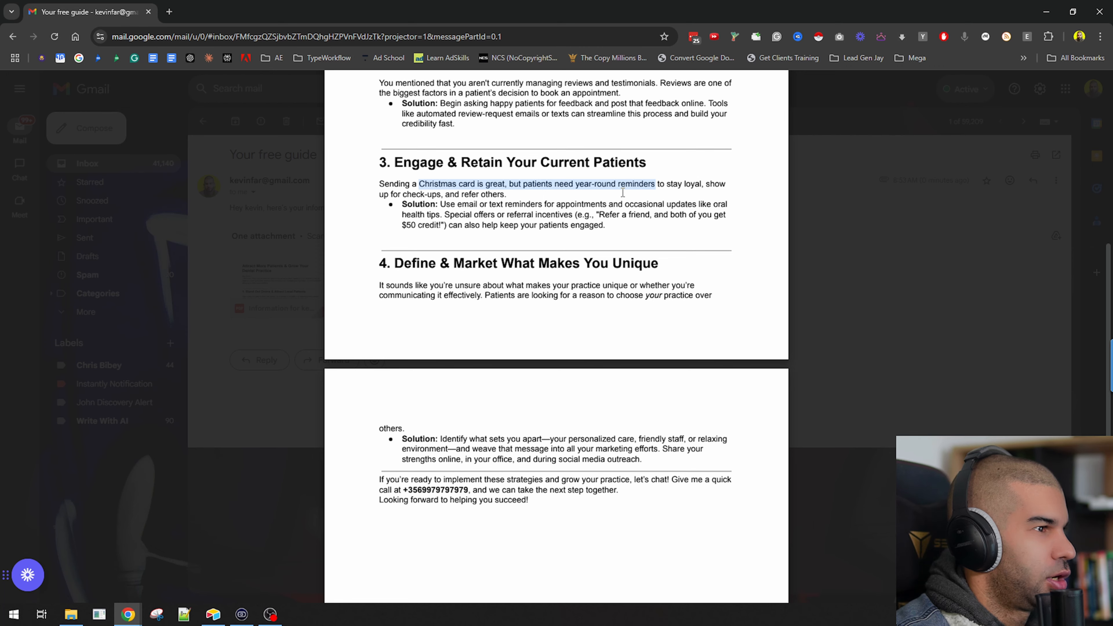
scroll(459, 249, "down", 2)
left_click_drag(380, 364, 579, 410)
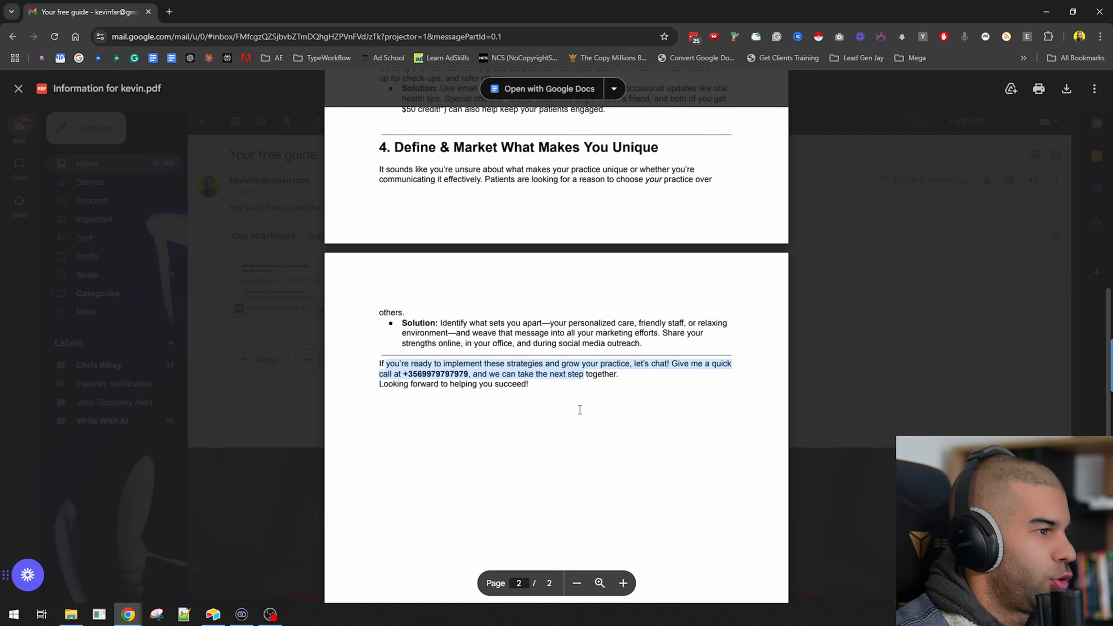
scroll(579, 406, "up", 6)
scroll(578, 406, "up", 3)
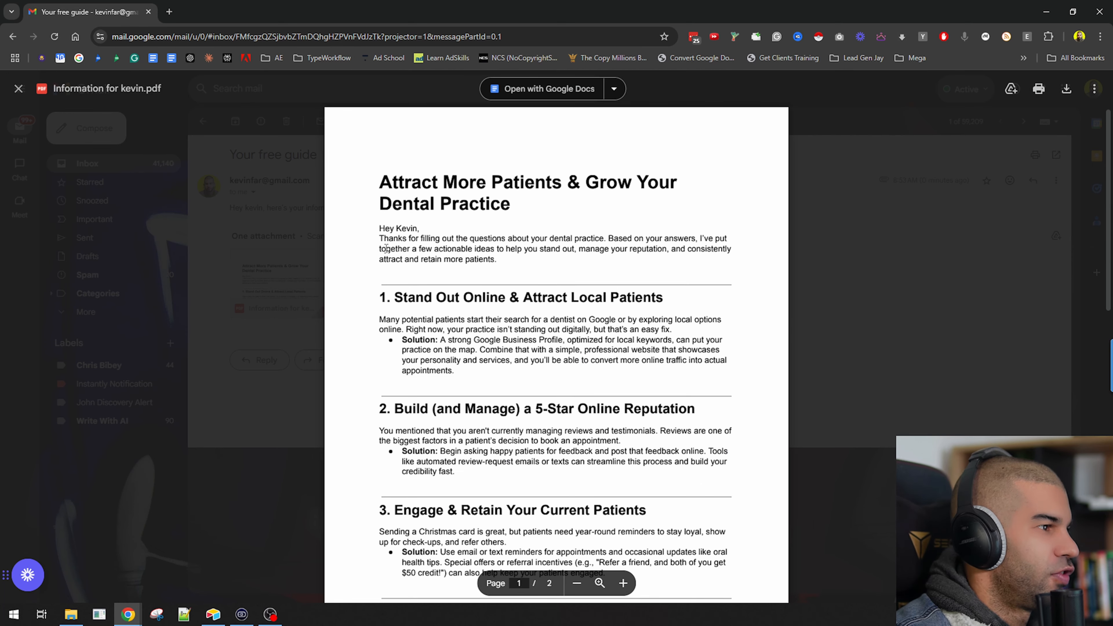
left_click_drag(427, 330, 512, 361)
scroll(511, 373, "down", 4)
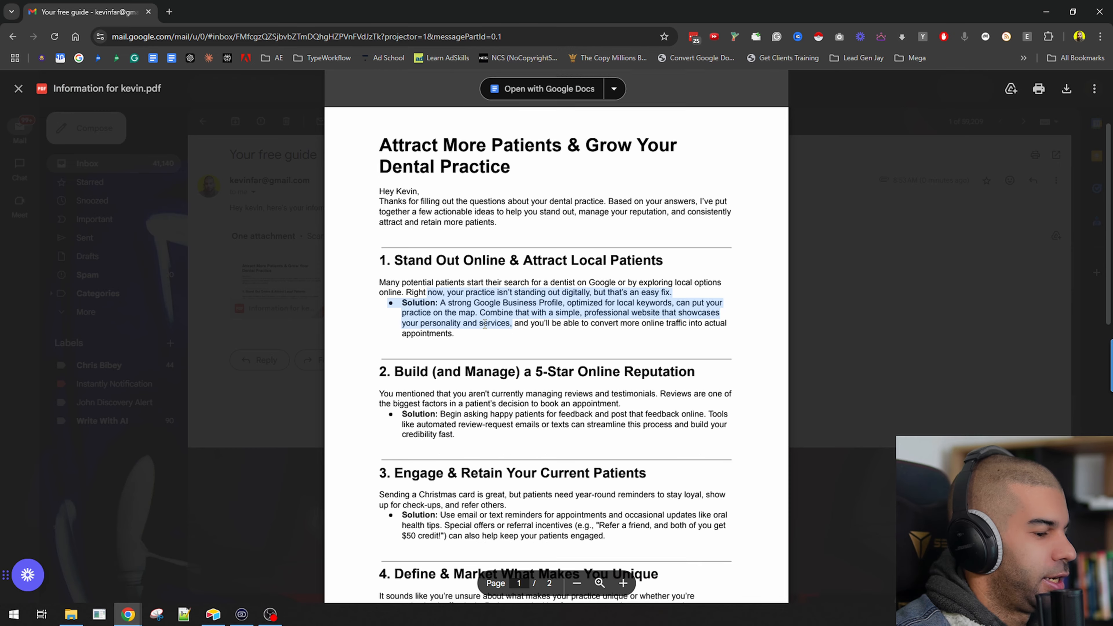
left_click_drag(407, 244, 508, 301)
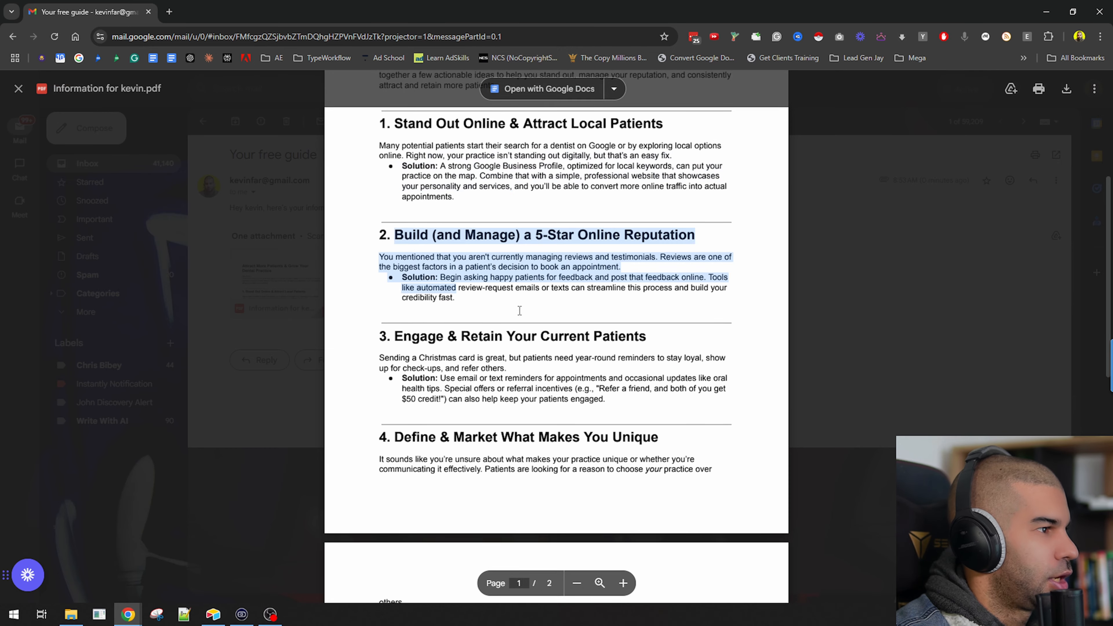
left_click(508, 300)
scroll(508, 301, "up", 5)
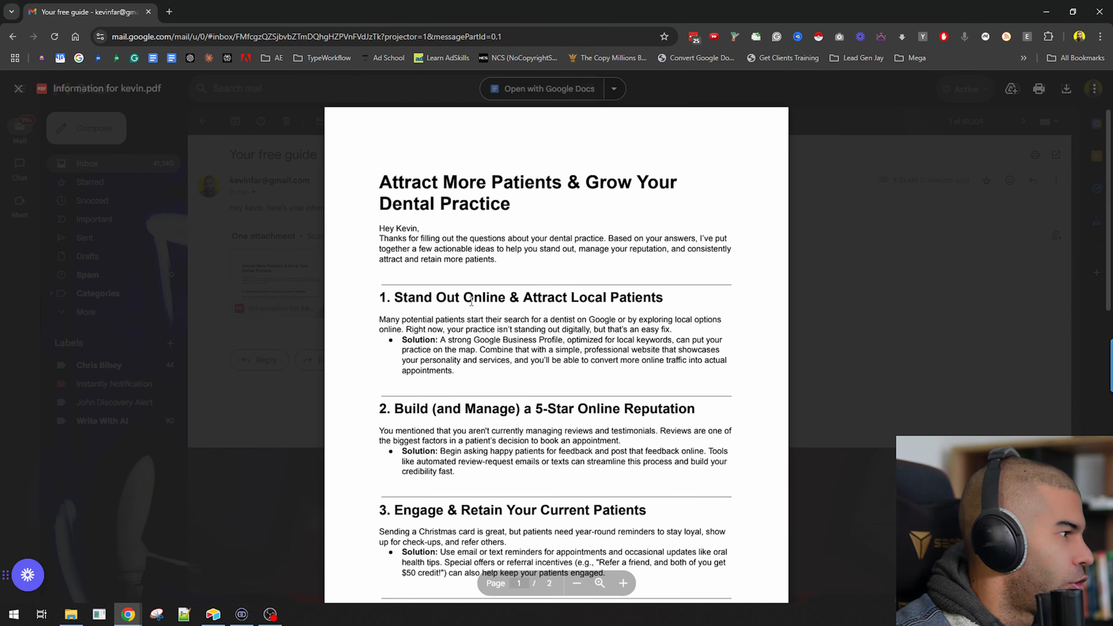
left_click(911, 313)
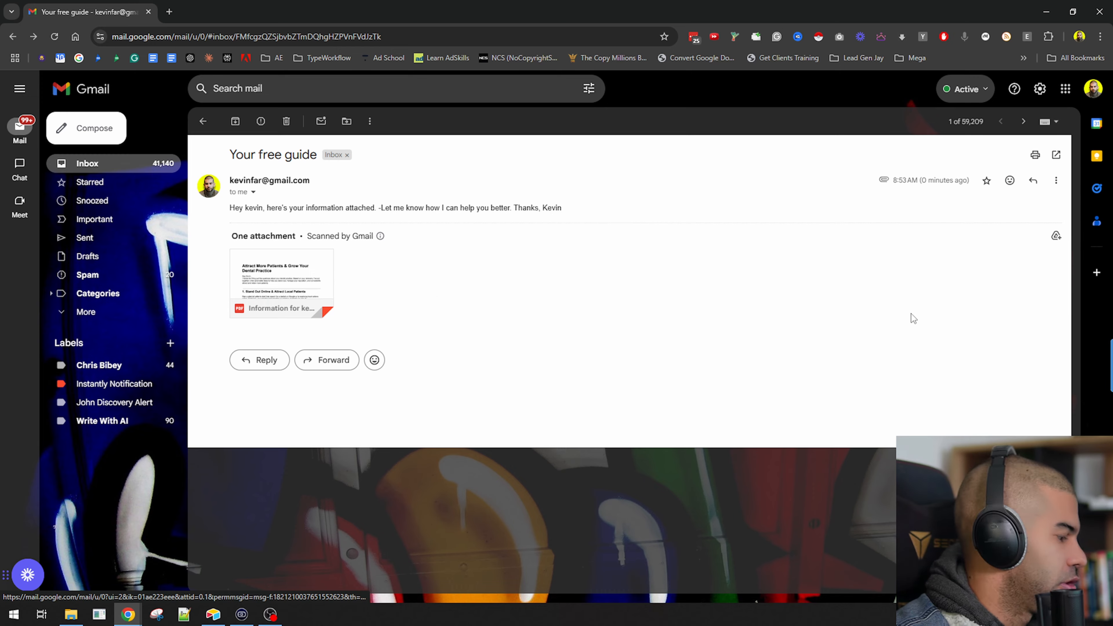
left_click_drag(294, 10, 339, 163)
left_click(90, 5)
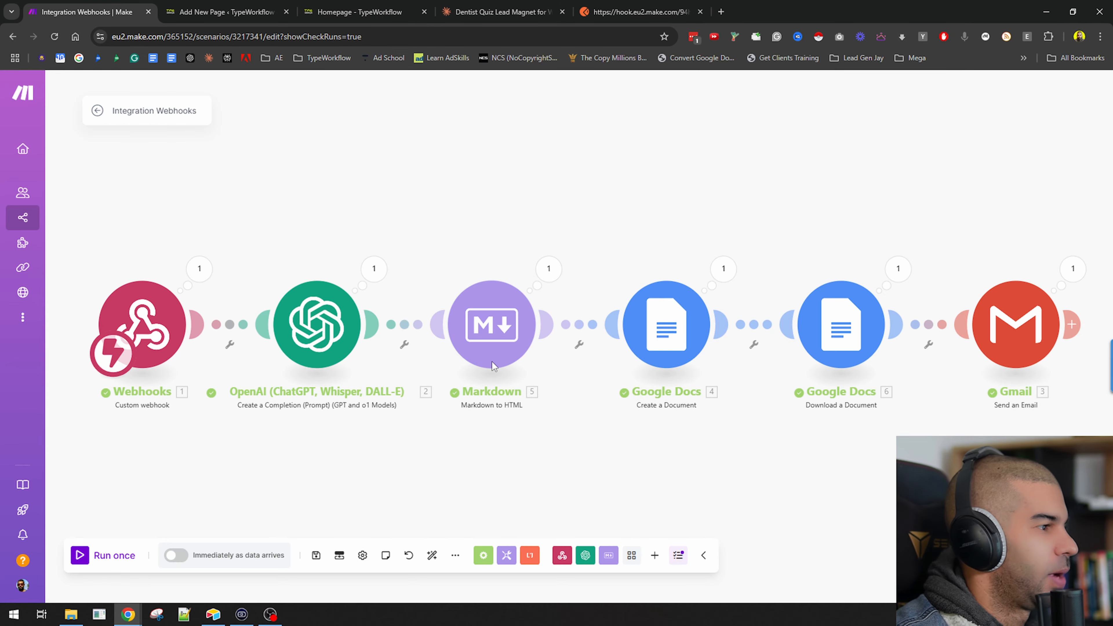